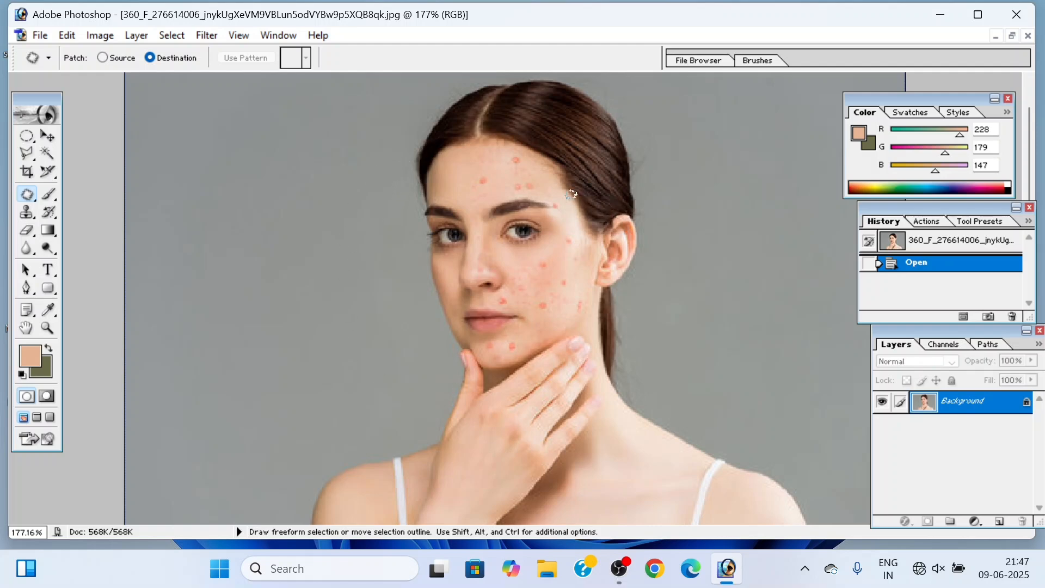
click(34, 203)
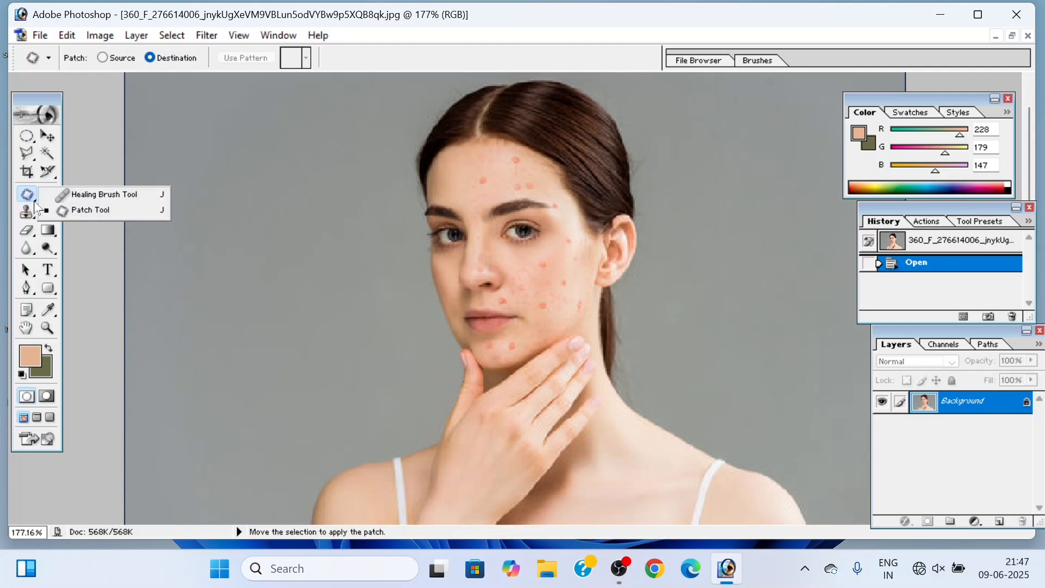
click(92, 211)
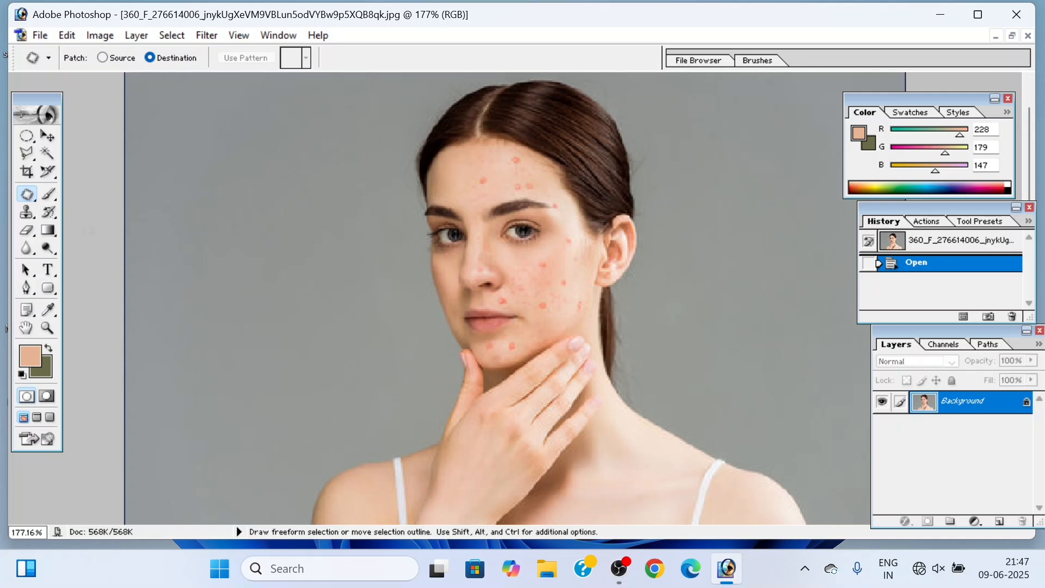
click(48, 194)
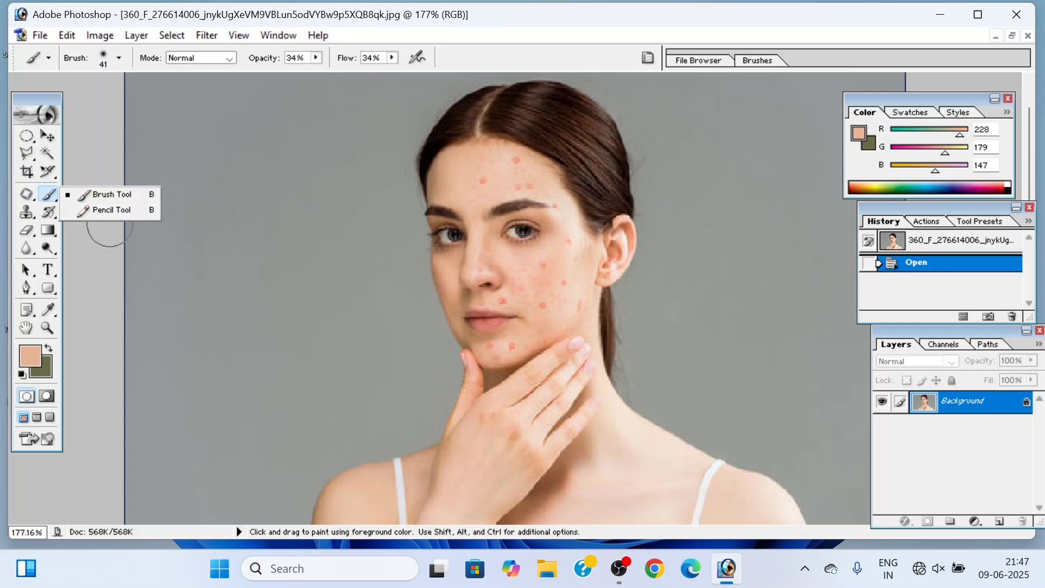
click(94, 248)
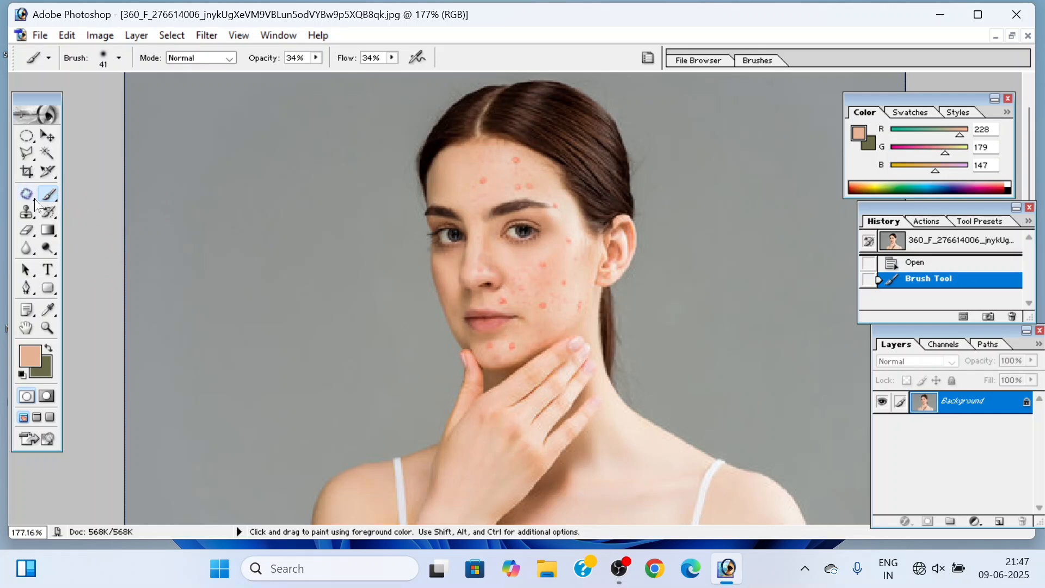
drag(31, 203, 125, 203)
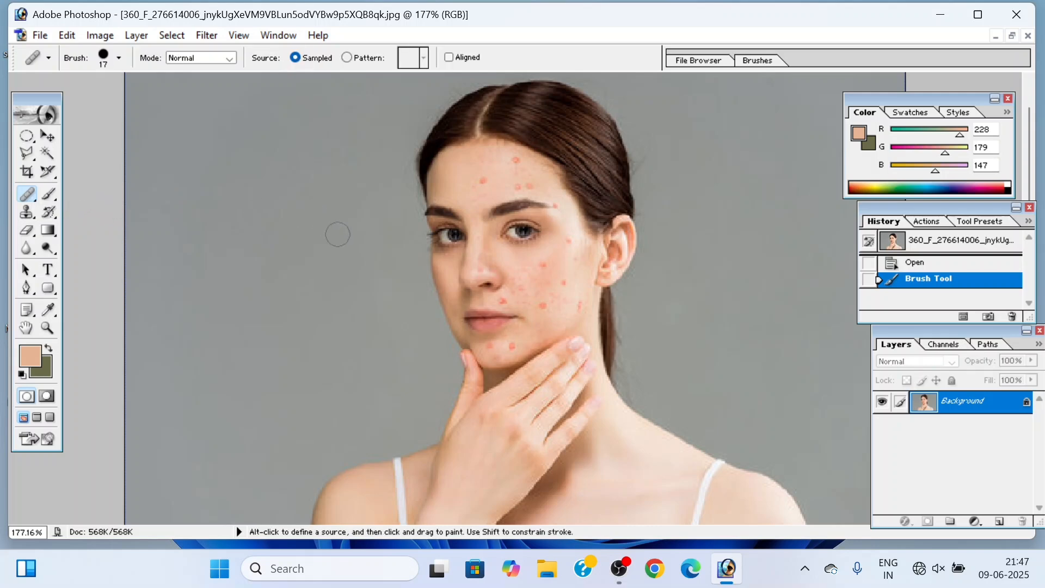
key(shift+j)
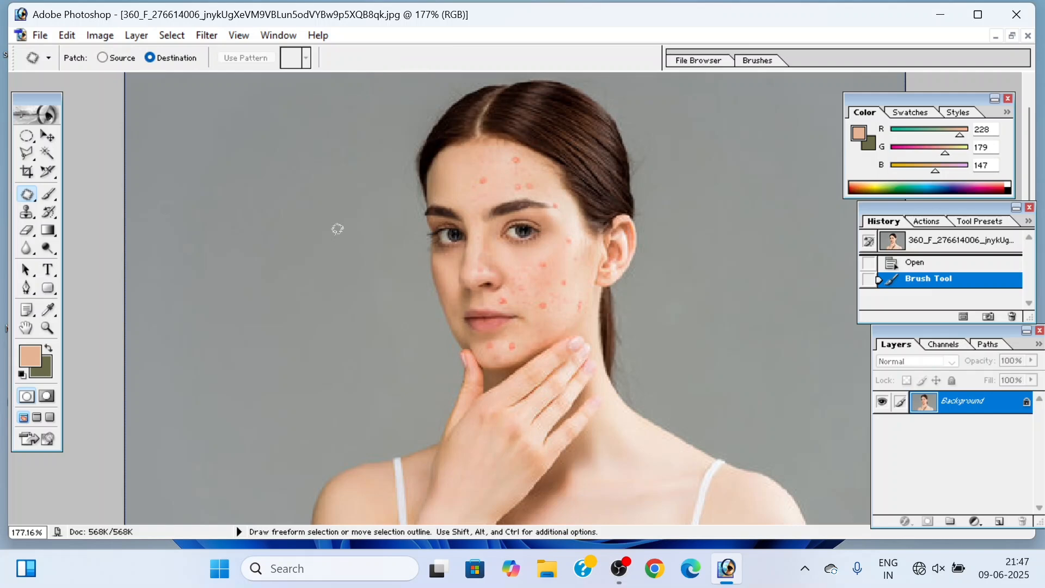
click(49, 193)
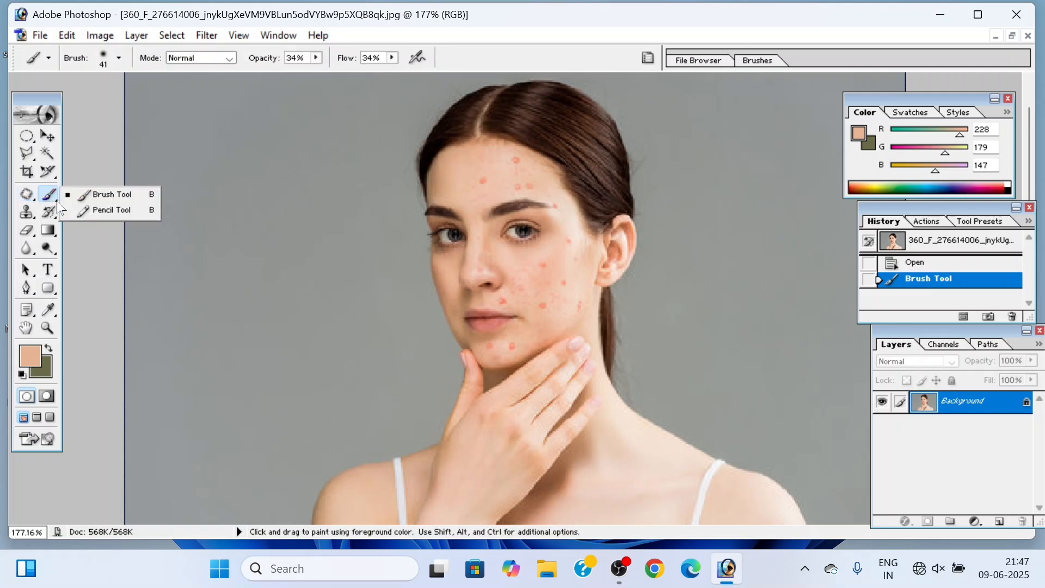
click(105, 197)
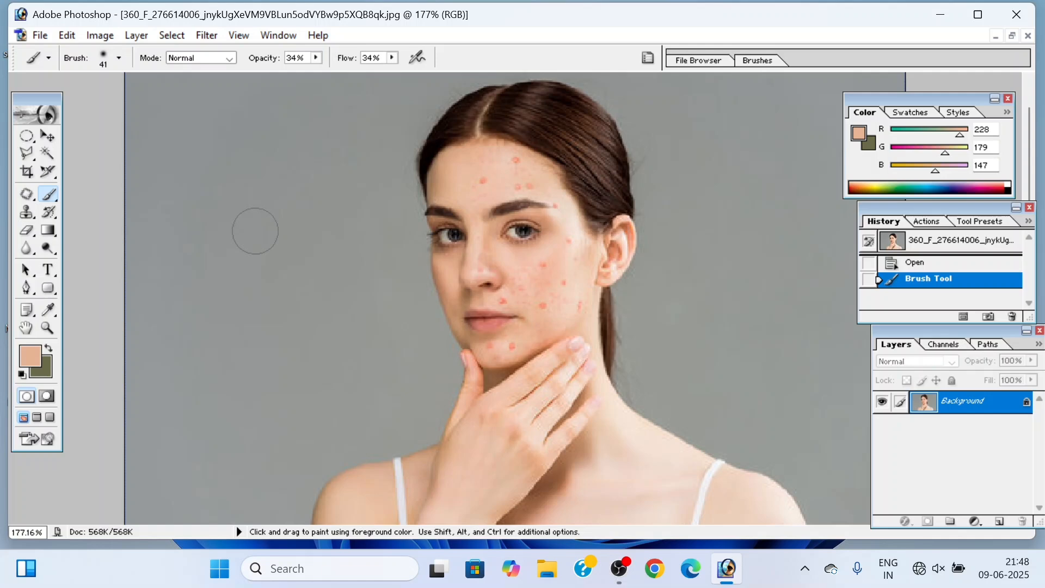
key(shift+b)
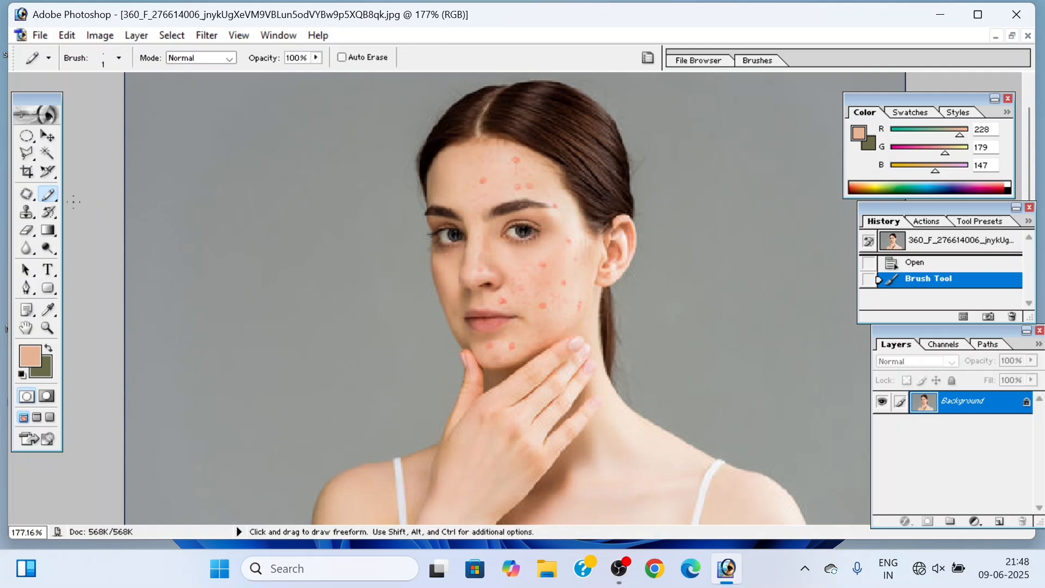
Step: Activate the Healing Brush tool and bring the woman's blemished face into a close-up view
key(j)
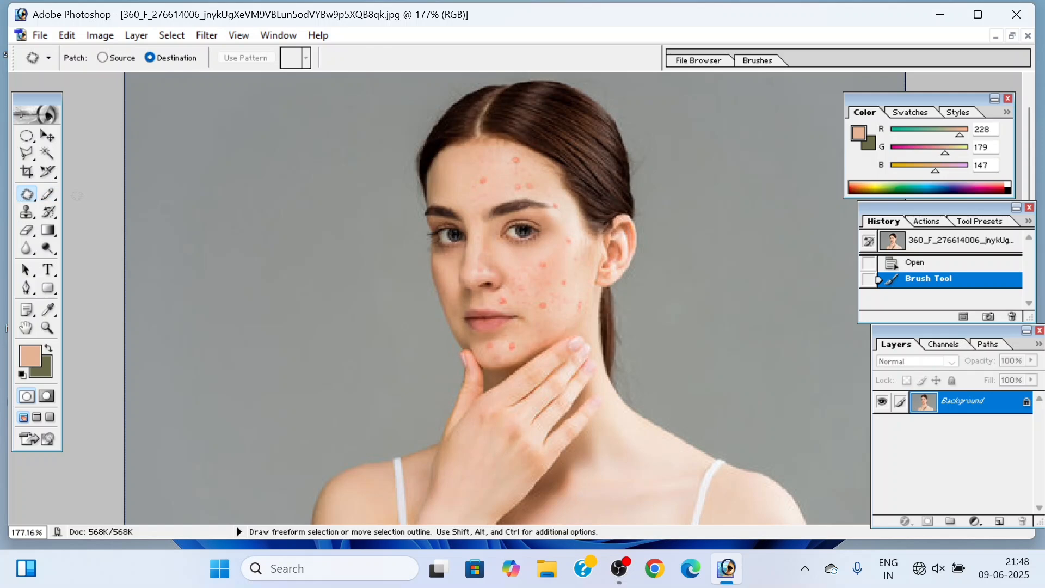
key(shift+j)
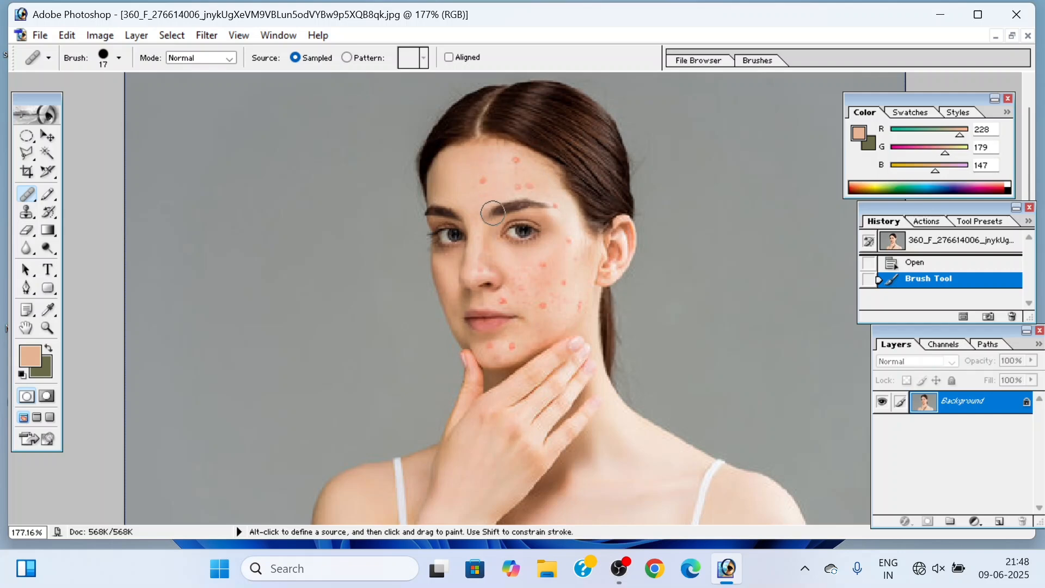
scroll(498, 233, up, 5)
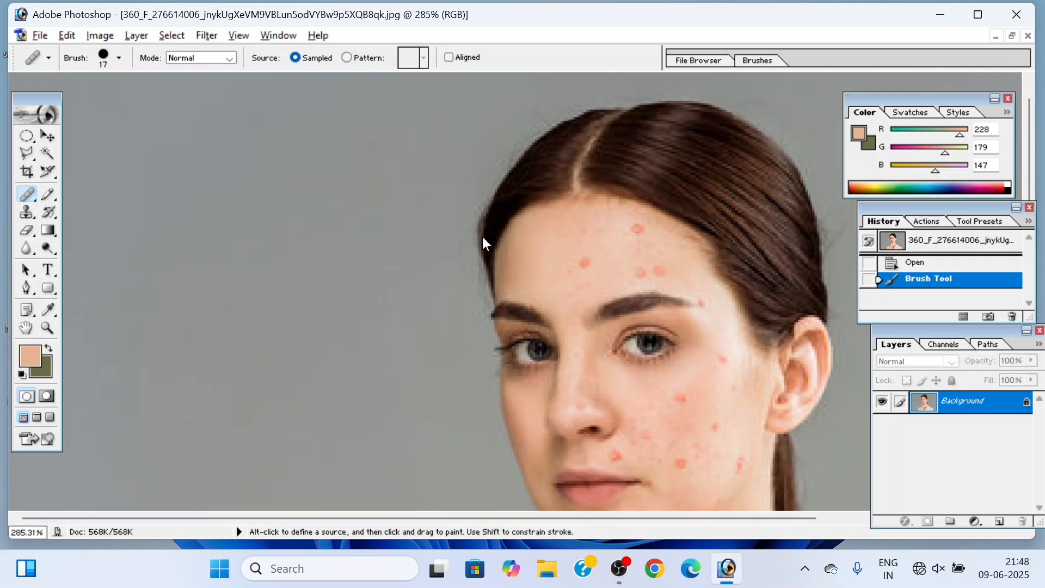
key(alt+space)
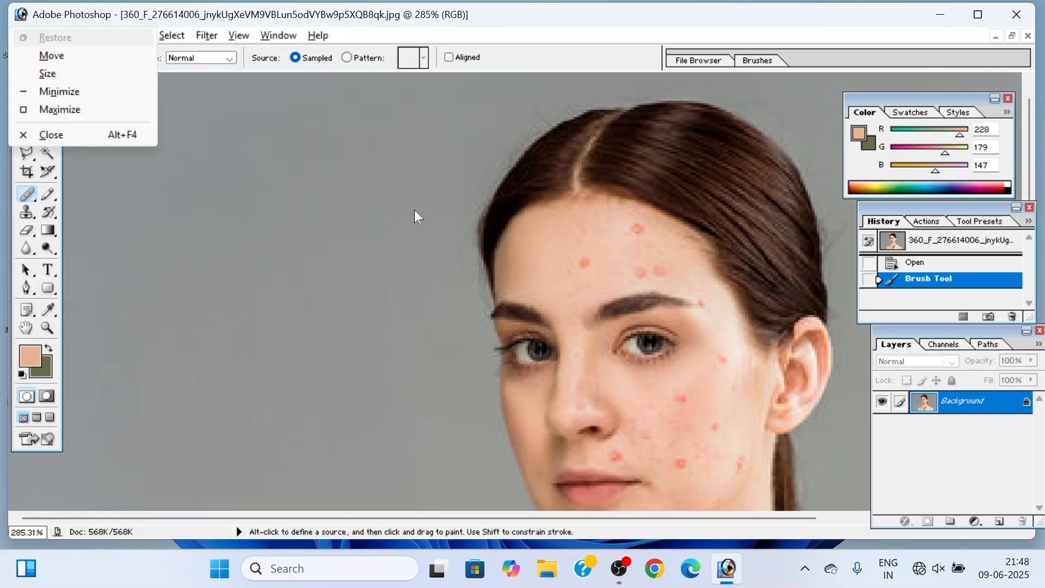
key(Escape)
click(413, 210)
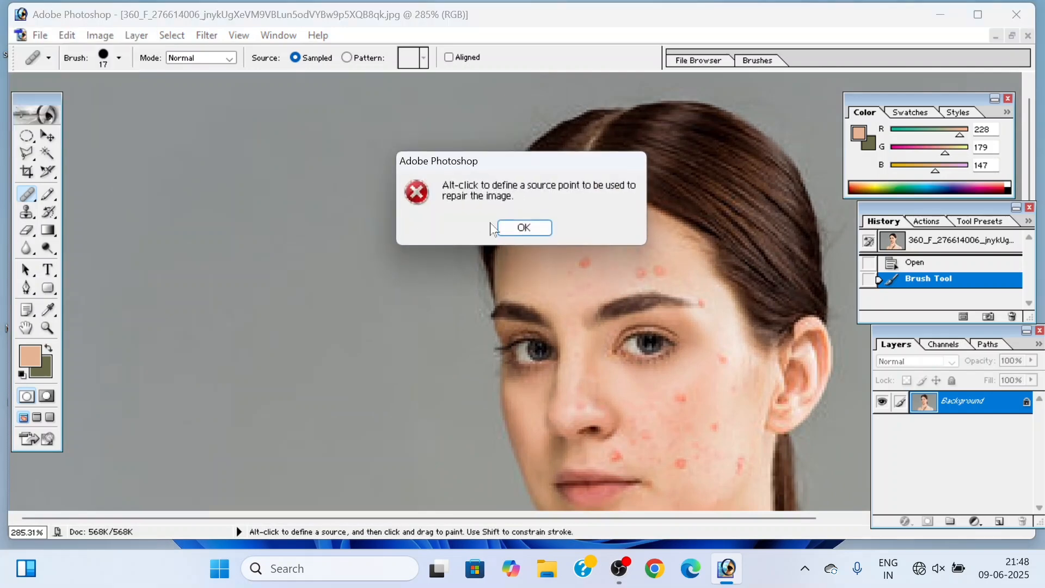
click(522, 228)
key(space)
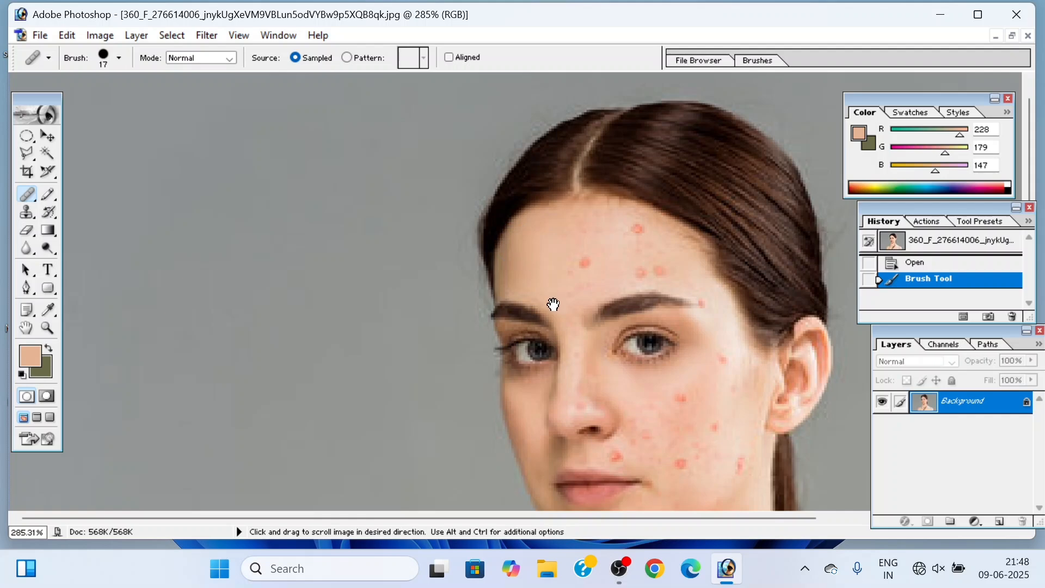
drag(573, 330, 417, 251)
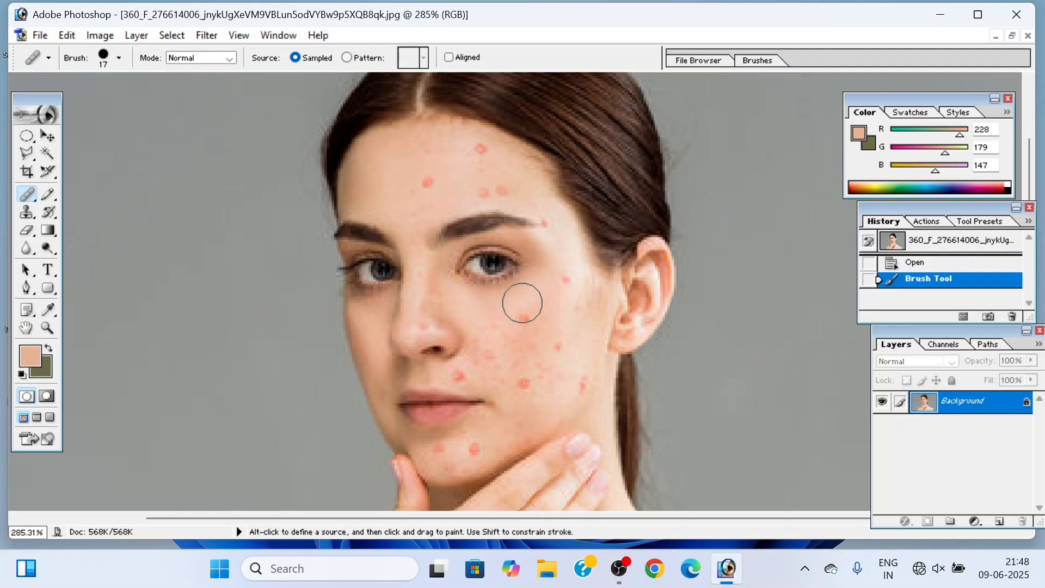
right_click(29, 197)
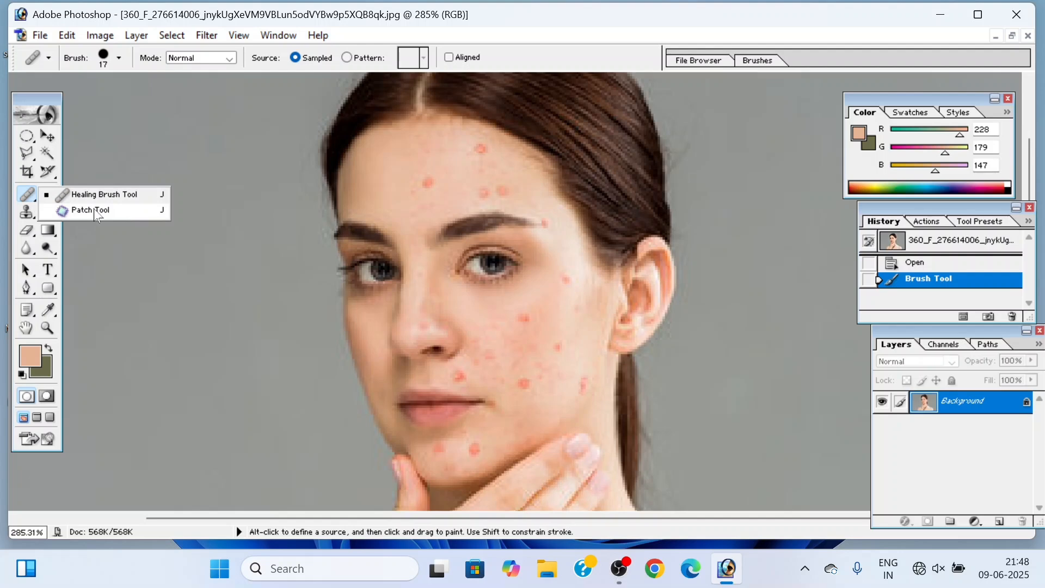
click(148, 258)
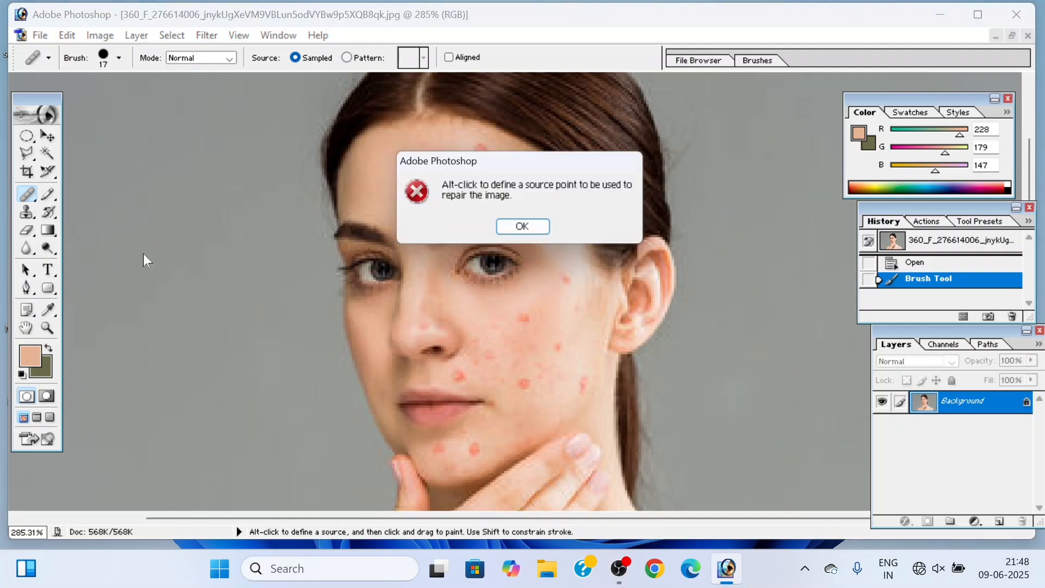
click(523, 227)
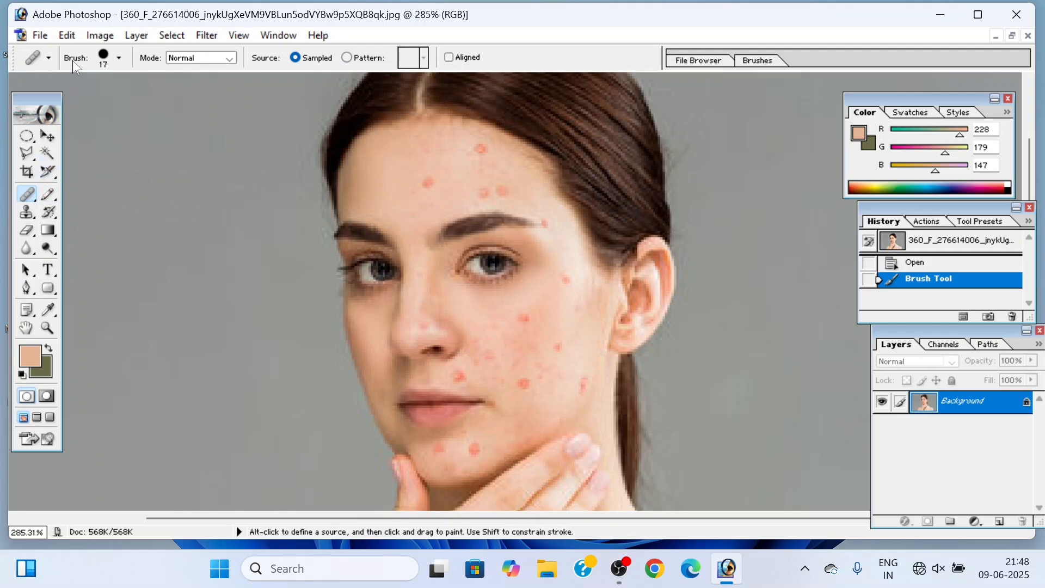
Step: Set the Healing Brush diameter to 12 px and look through its blending modes, keeping Normal
click(118, 57)
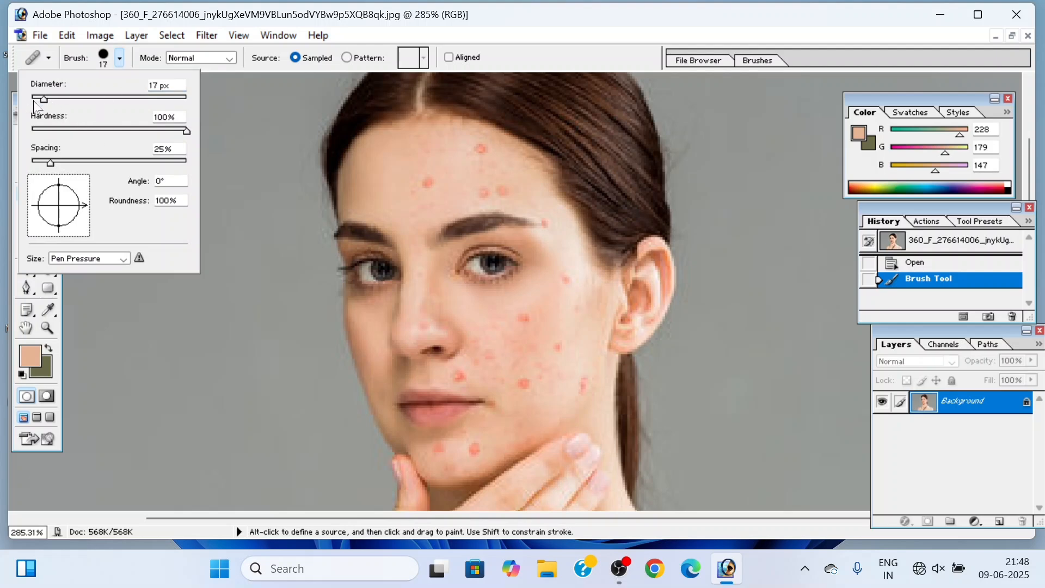
drag(43, 100, 128, 99)
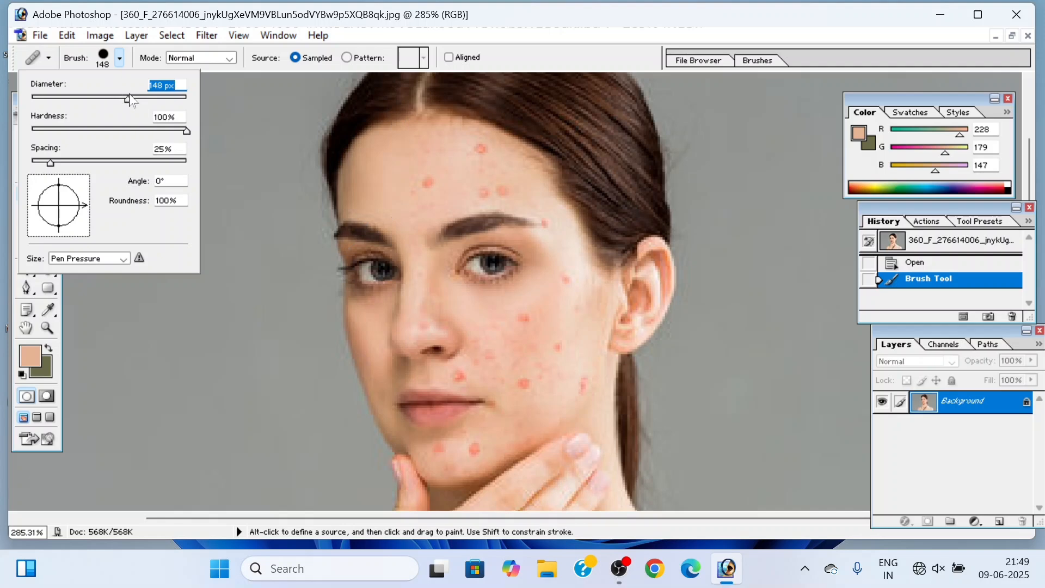
drag(128, 100, 39, 100)
right_click(369, 196)
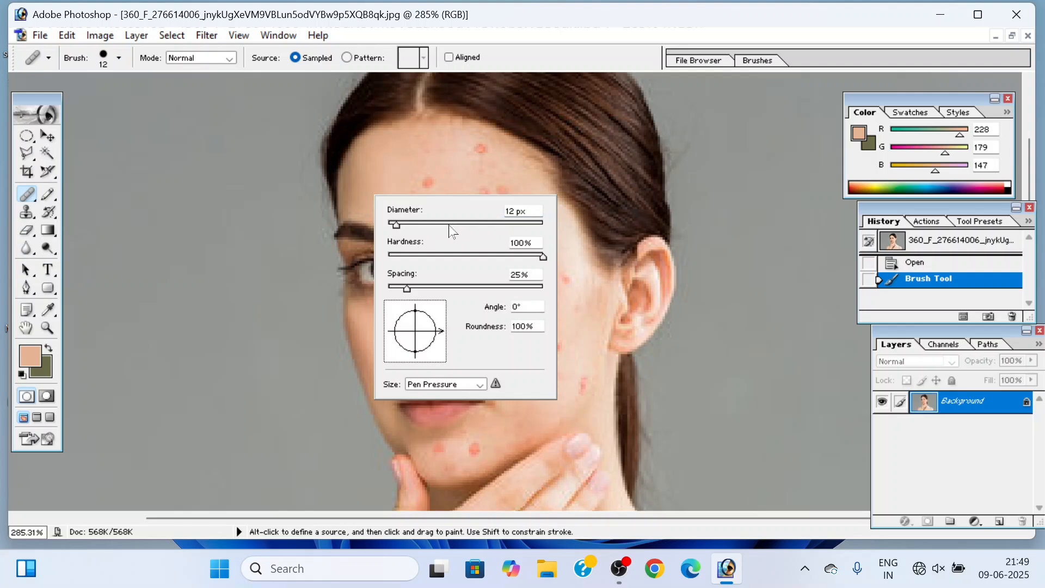
click(228, 59)
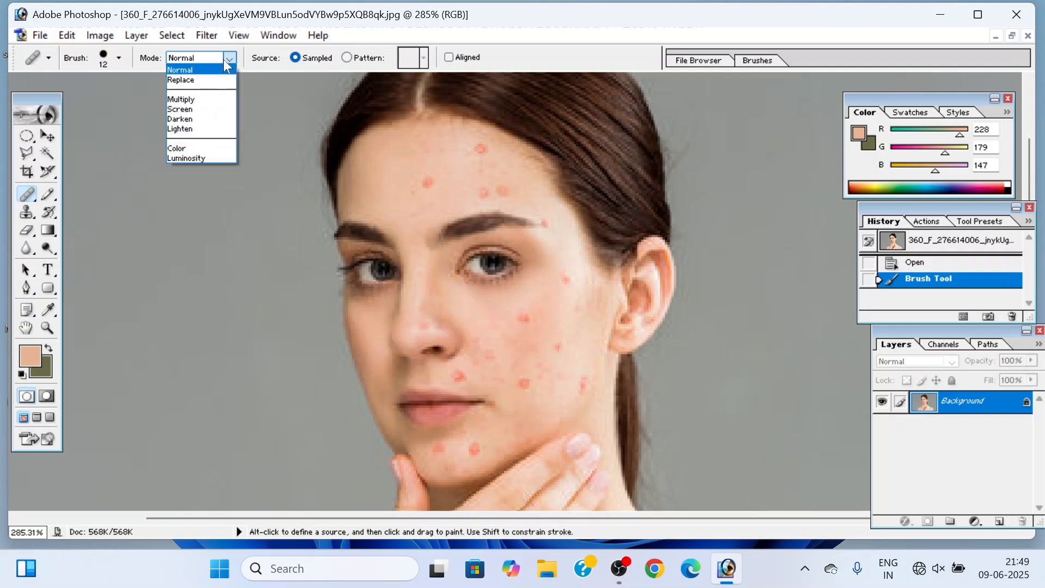
click(253, 67)
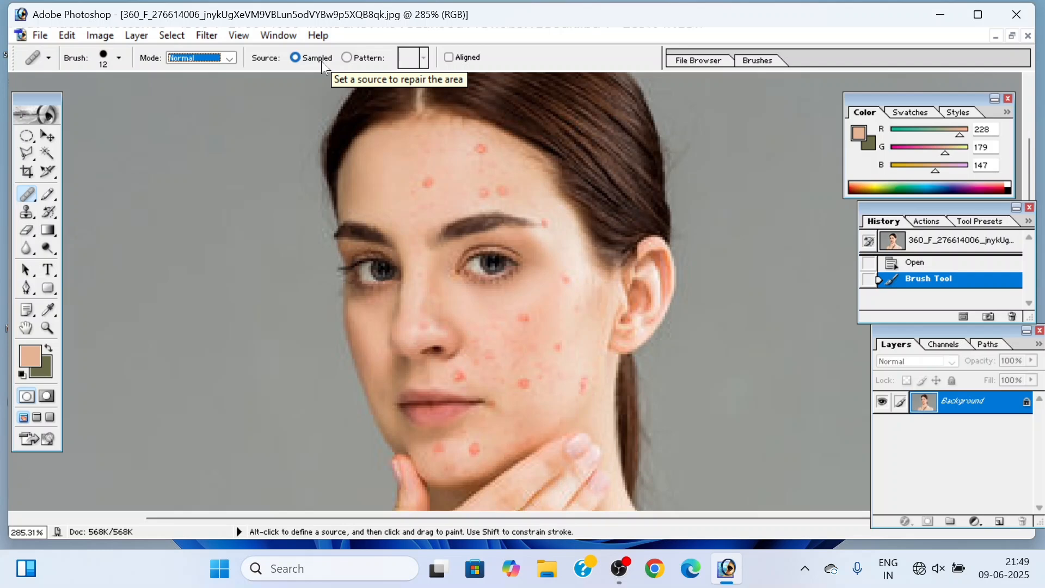
Step: Set the Healing Brush diameter to 9 px
right_click(447, 199)
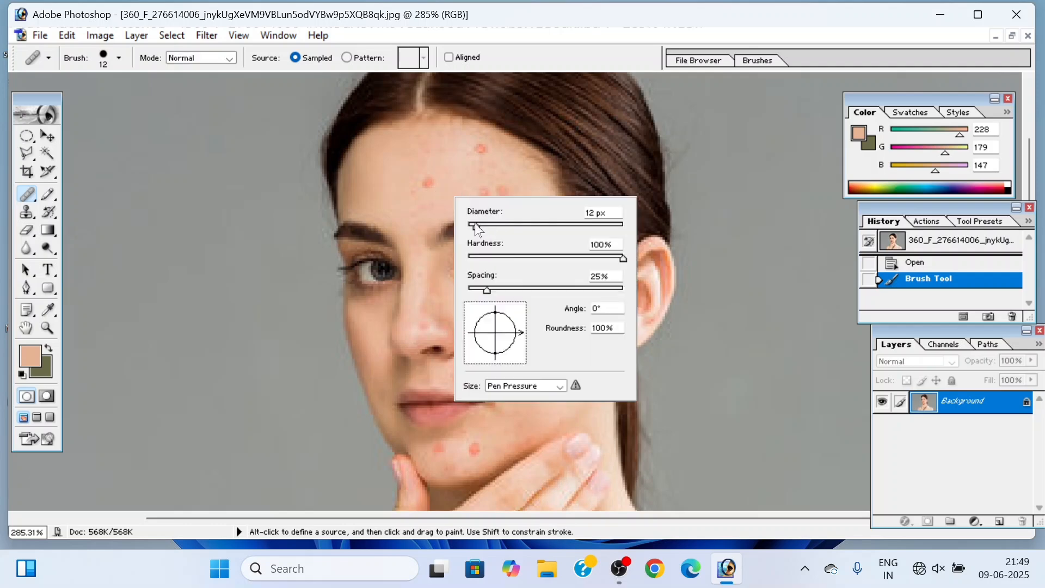
drag(474, 229, 471, 227)
drag(473, 226, 475, 227)
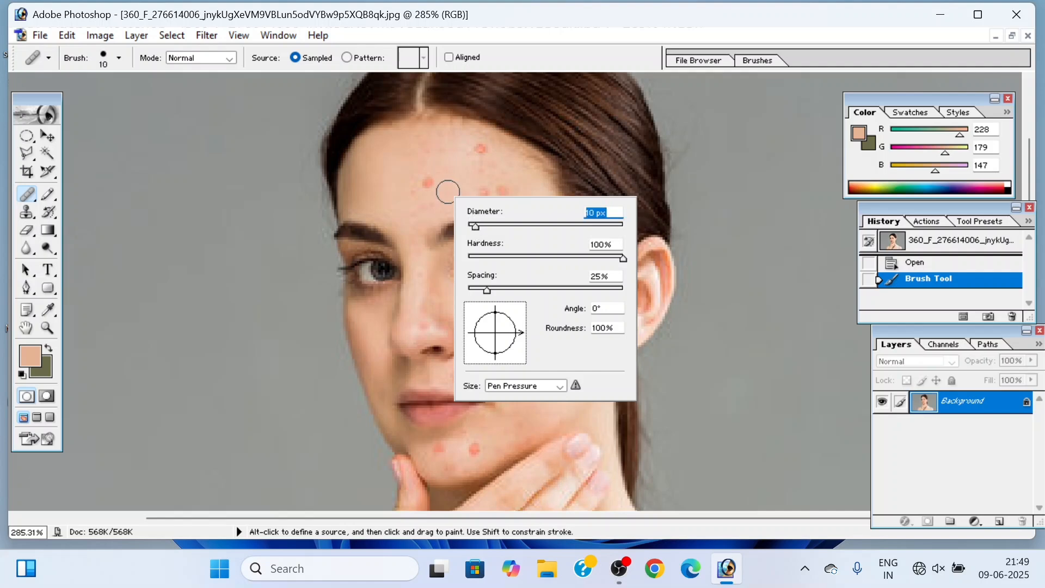
drag(475, 225, 474, 227)
click(98, 198)
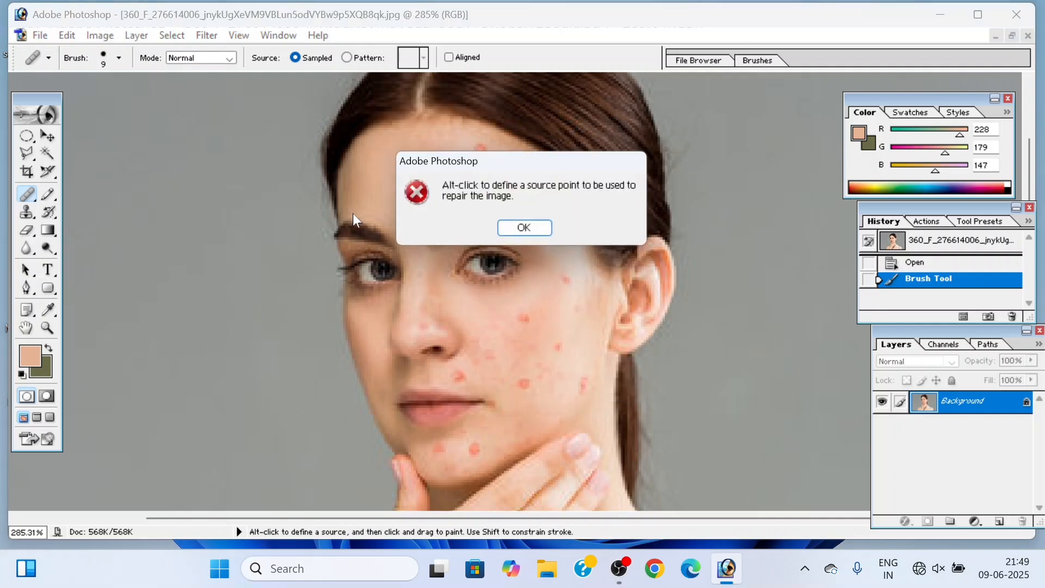
click(524, 228)
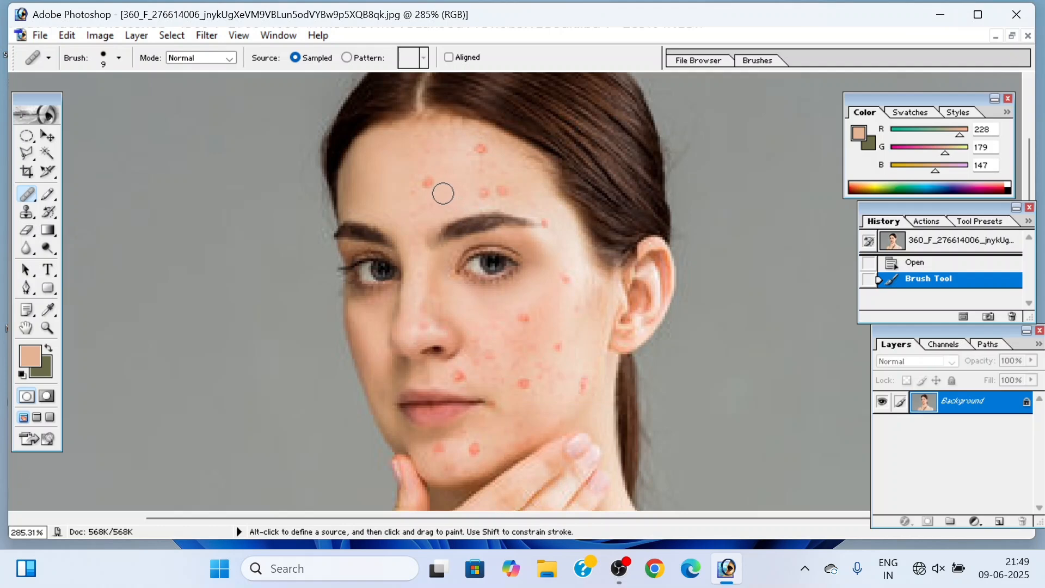
Step: Heal the blemish in the middle of the forehead and the one near the hairline, sampling clean skin beside each
key(alt)
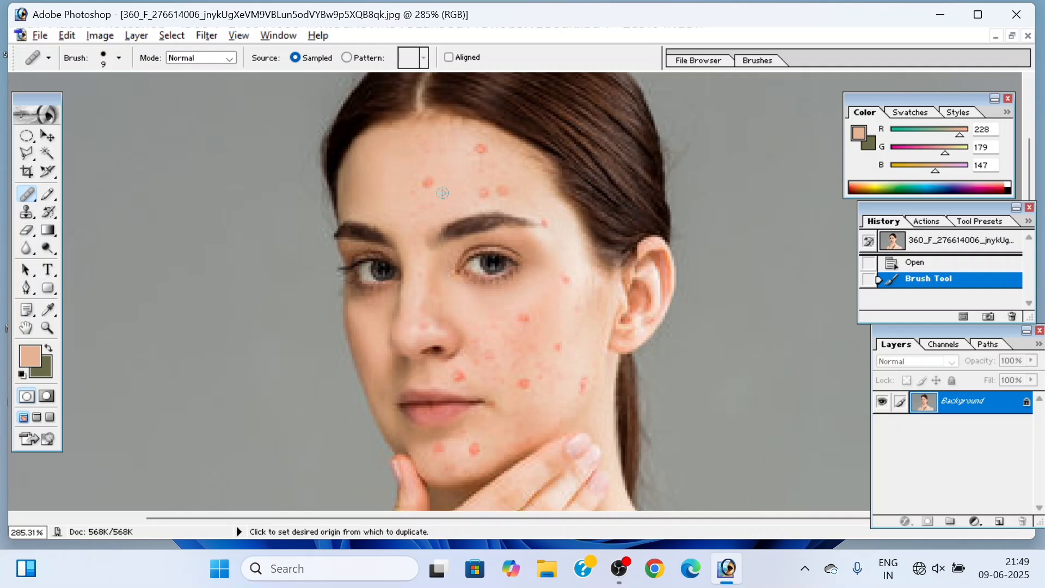
alt+click(442, 193)
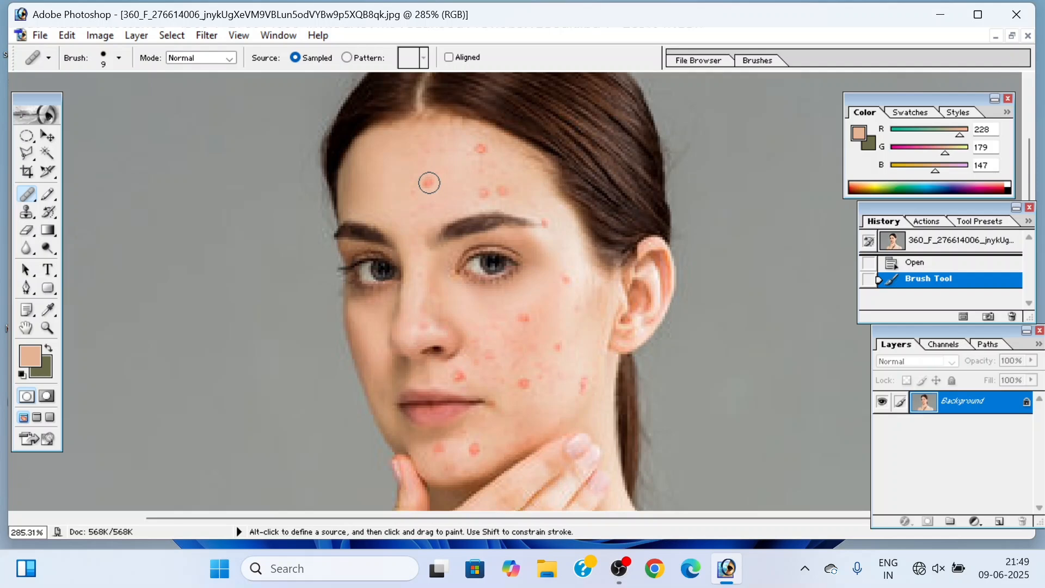
click(429, 182)
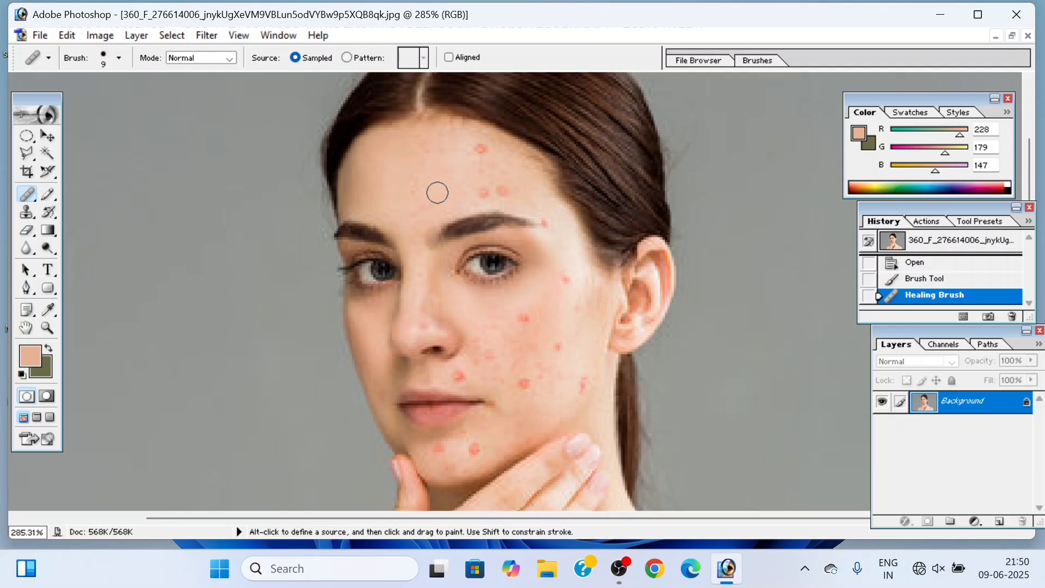
key(alt)
alt+click(463, 158)
click(480, 150)
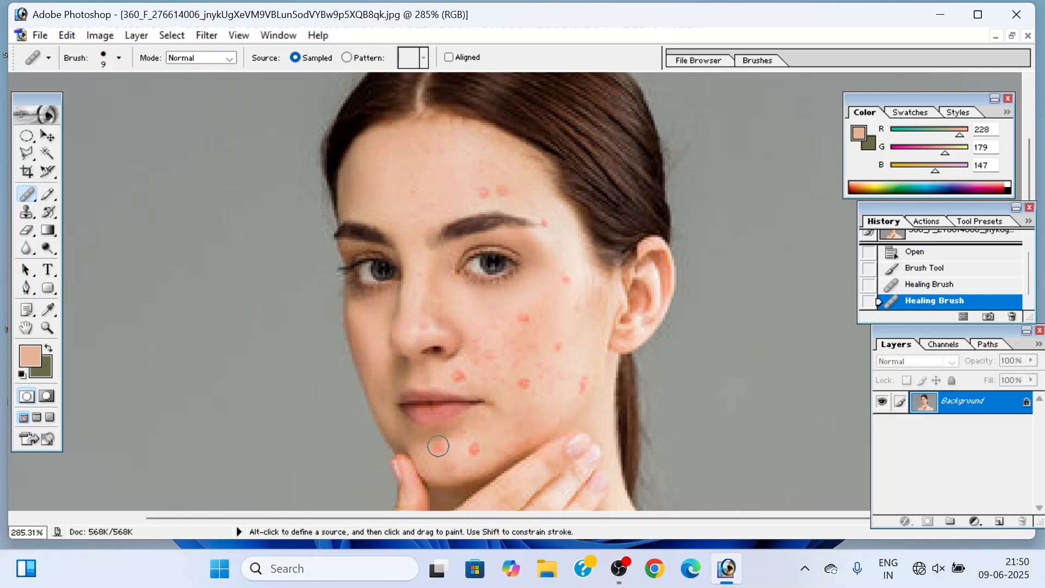
Step: Try healing the chin blemish below the lips with the forehead skin sample, and undo that stroke
click(438, 445)
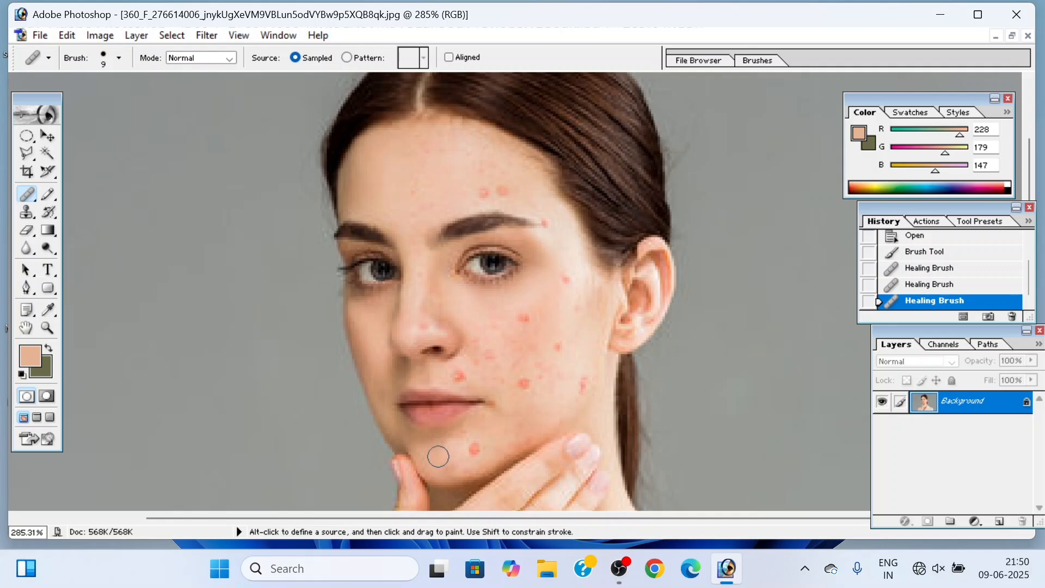
key(ctrl+z)
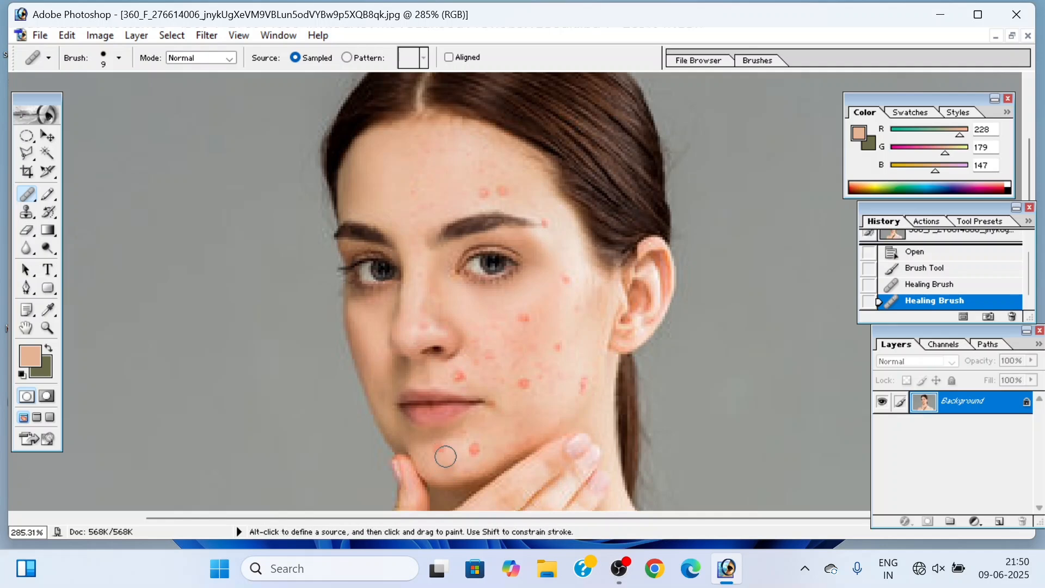
Step: Sample clean forehead skin and heal the nearer of the two adjacent blemishes above the eyebrow
alt+click(466, 194)
drag(480, 193, 481, 194)
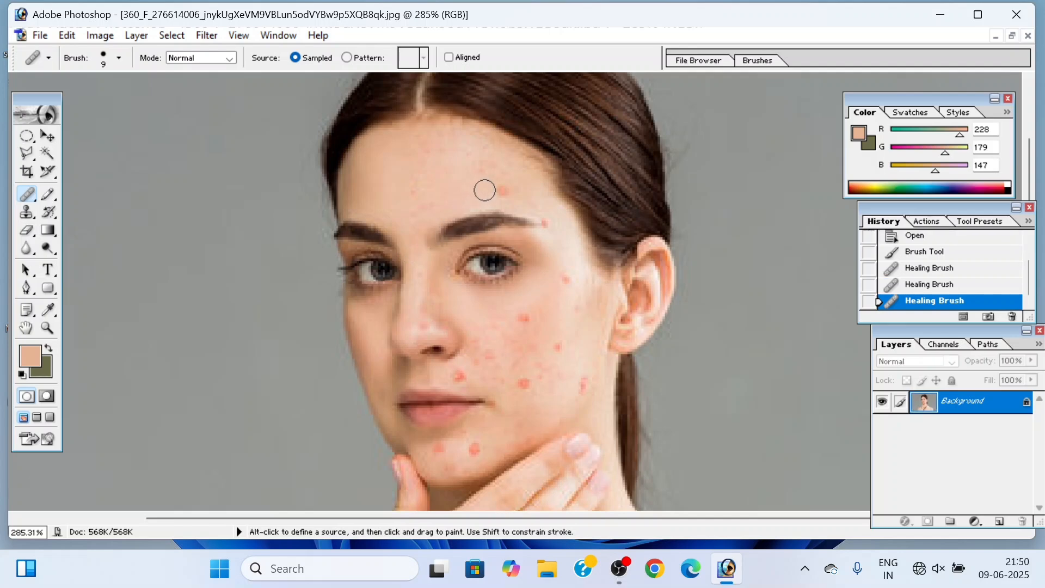
Step: Sample clean forehead skin and heal the remaining blemish of the pair above the eyebrow
key(alt)
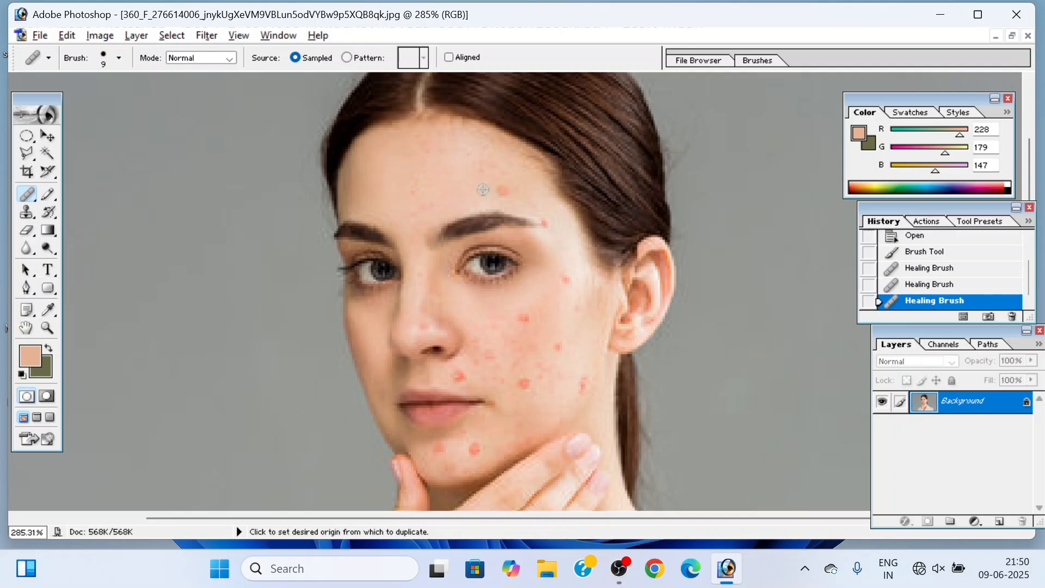
alt+click(482, 189)
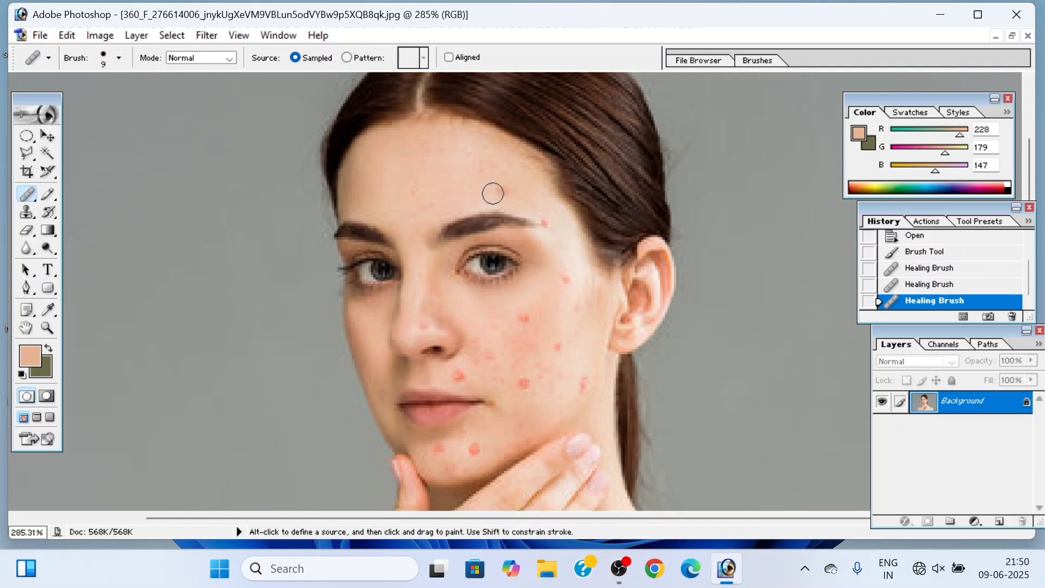
click(502, 190)
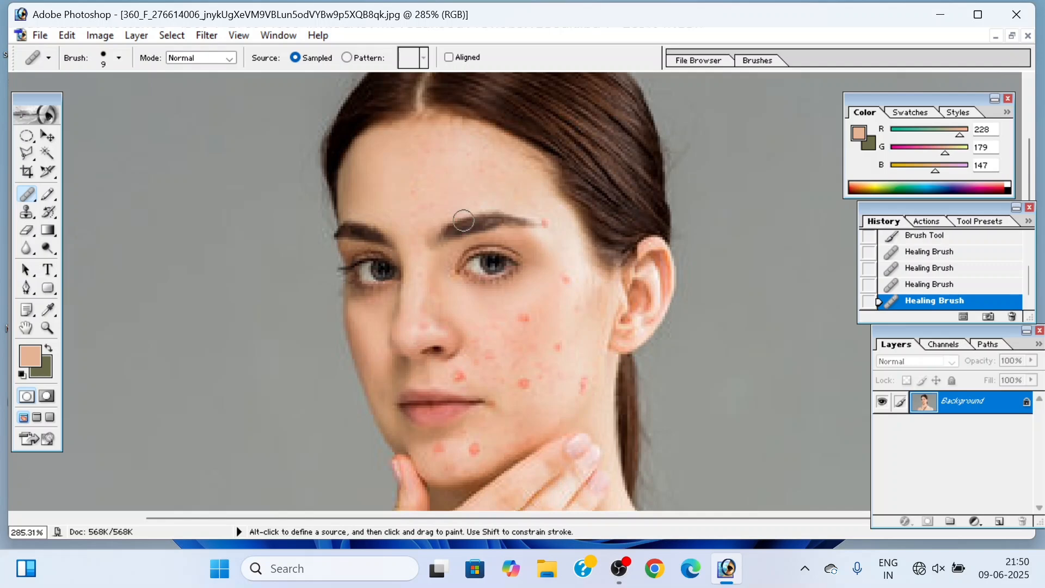
Step: Set the Healing Brush diameter to 6 px and heal the small blemish at the eyebrow's outer end with adjacent skin
right_click(558, 220)
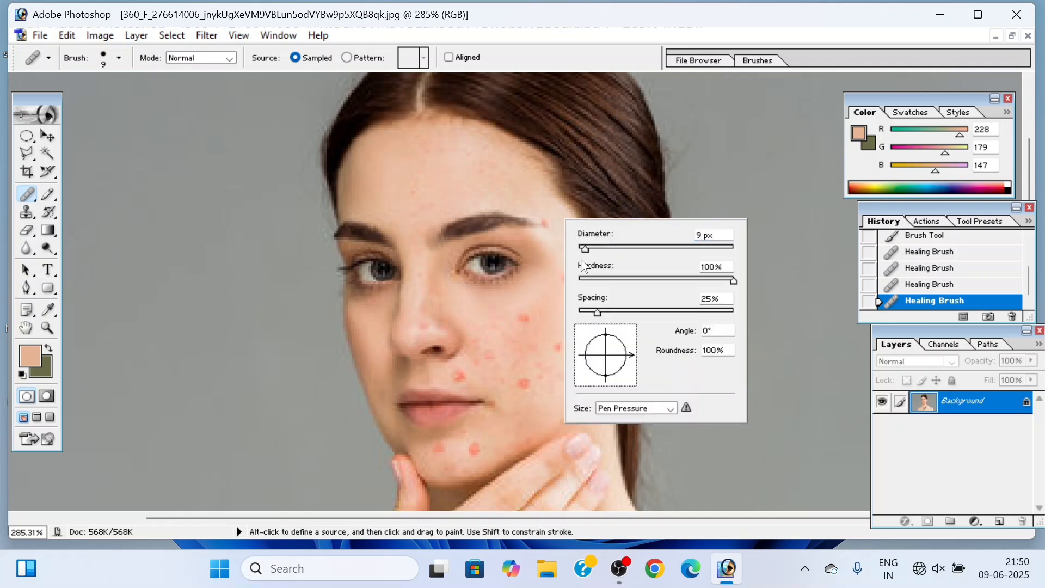
drag(585, 248, 581, 247)
key(alt)
alt+click(555, 221)
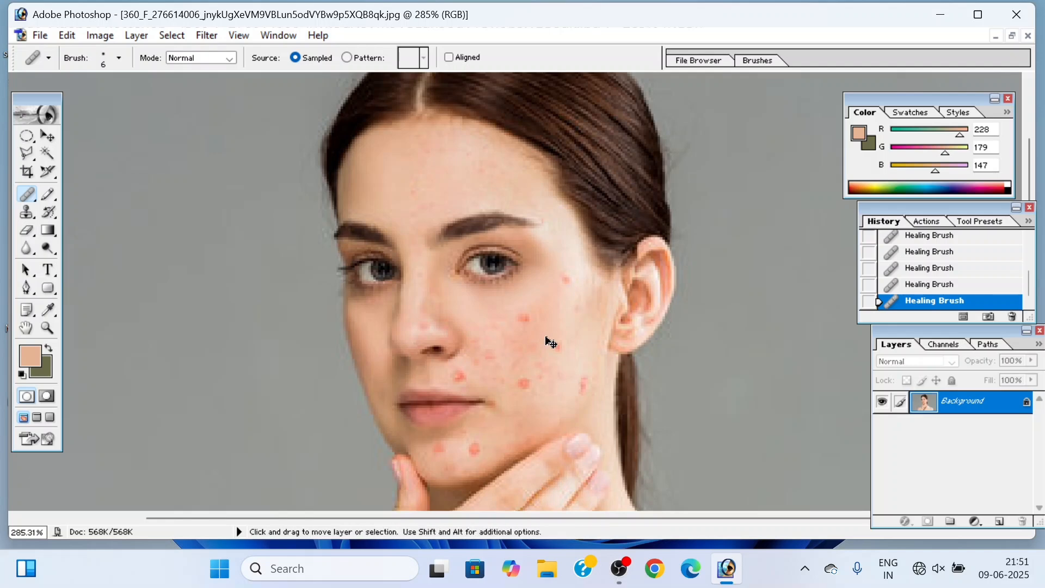
Step: Undo all the healing strokes, returning the portrait to its opened state
key(ctrl+alt+z)
key(ctrl+alt+z)
key(ctrl+alt+z)
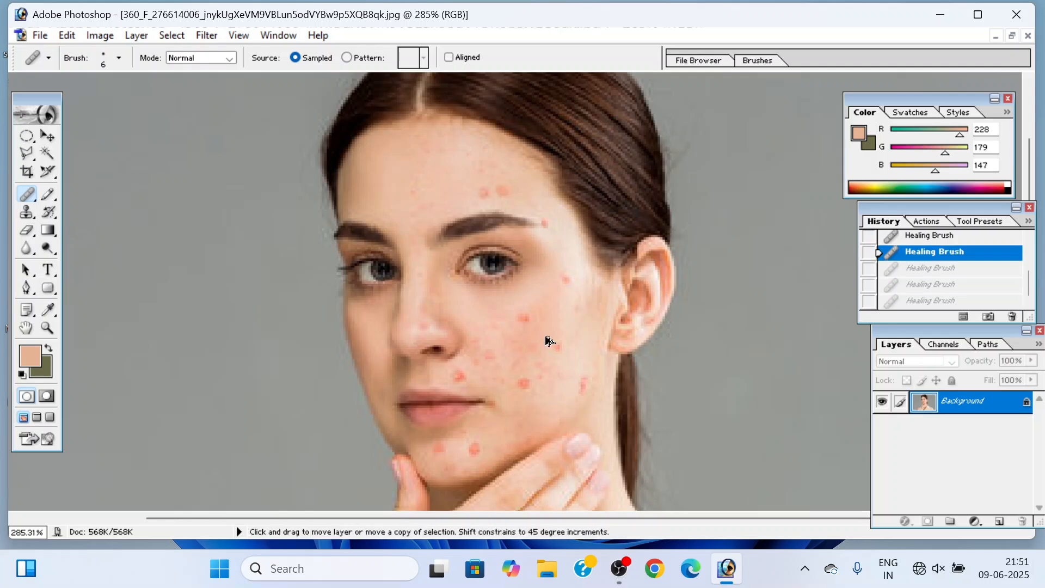
key(ctrl+alt+z)
key(ctrl+alt+z)
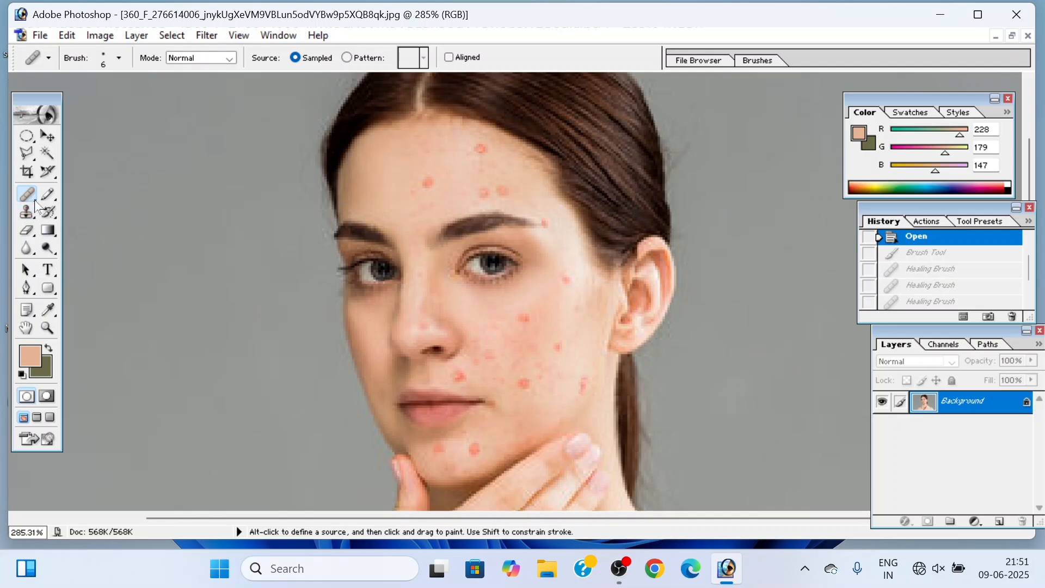
Step: With the Patch tool set to Source, patch the mid-forehead blemish and the nearer one above the eyebrow using clean forehead skin
drag(35, 205, 77, 210)
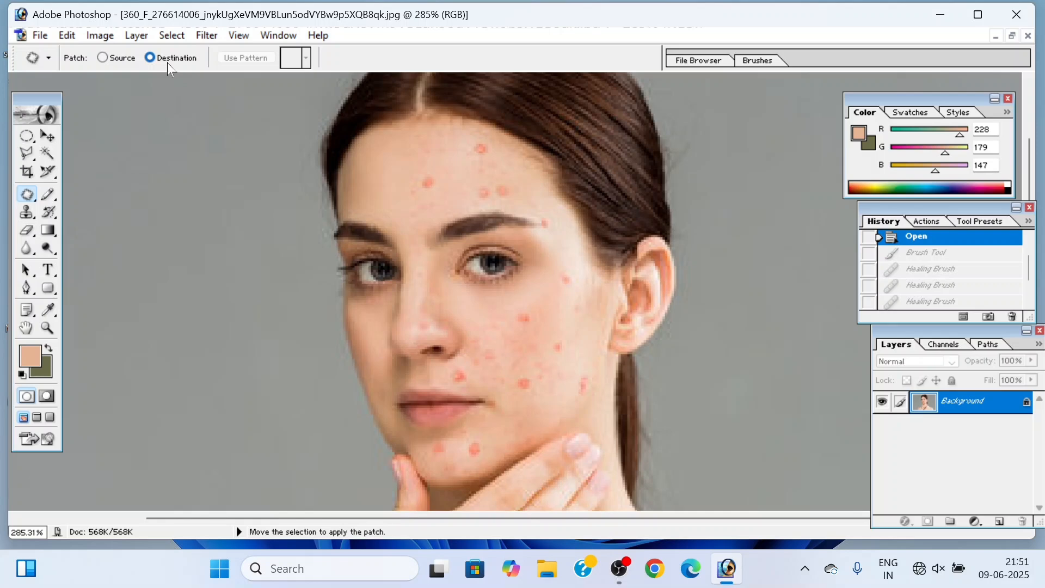
click(104, 59)
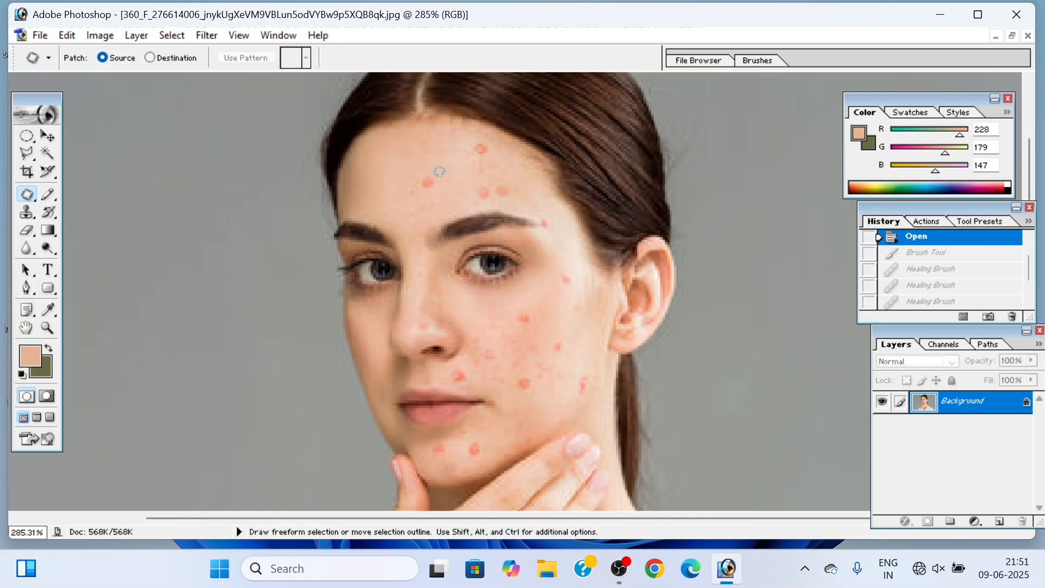
drag(437, 176, 430, 175)
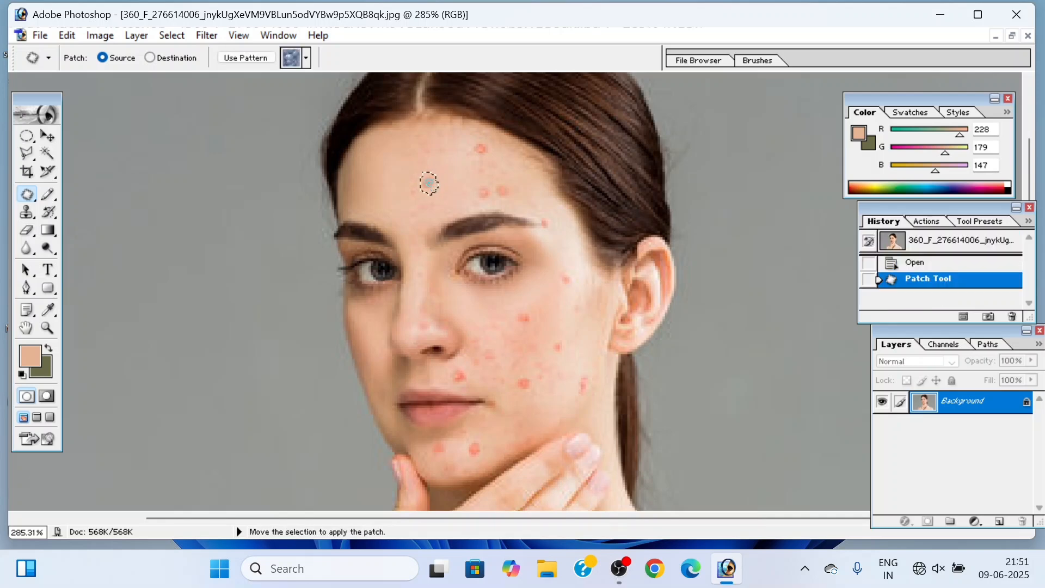
drag(428, 185, 412, 183)
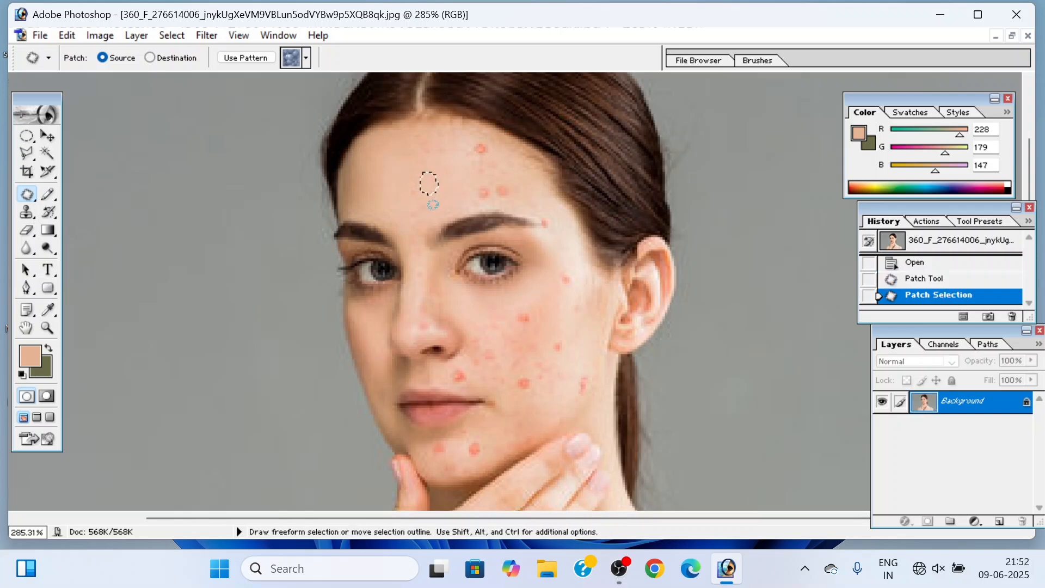
key(ctrl+d)
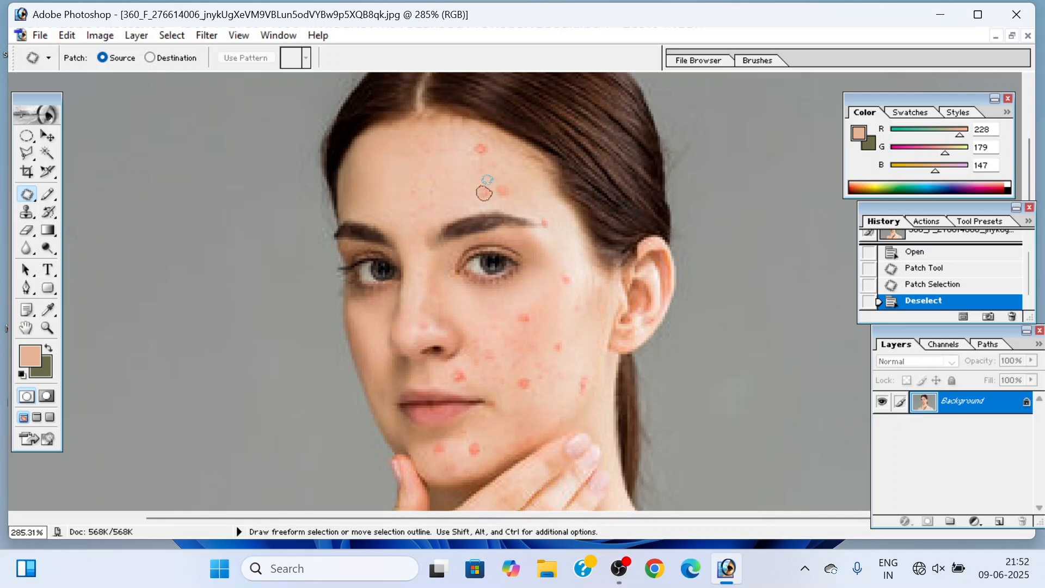
drag(485, 180, 482, 191)
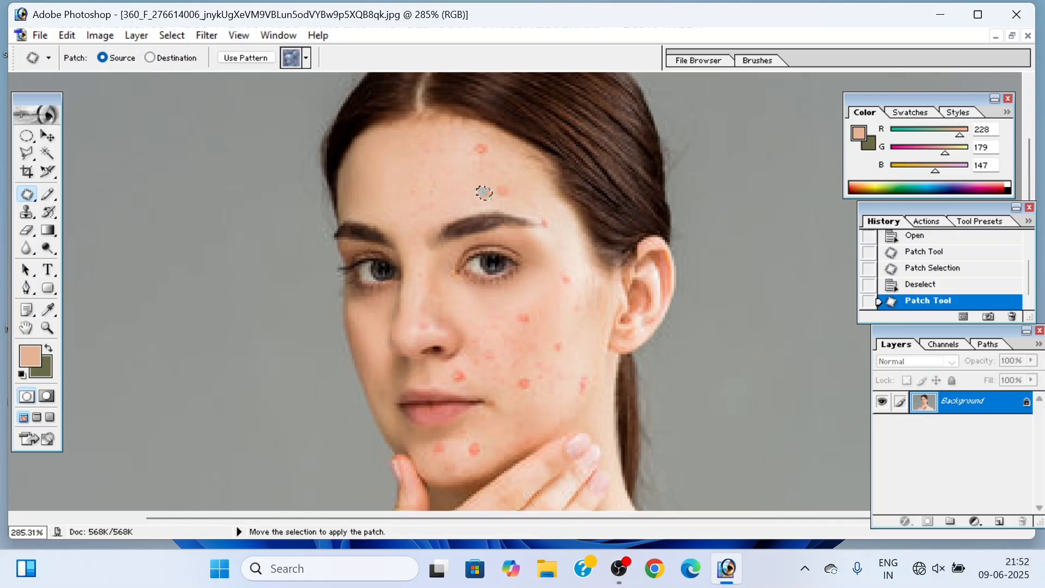
drag(472, 197, 423, 193)
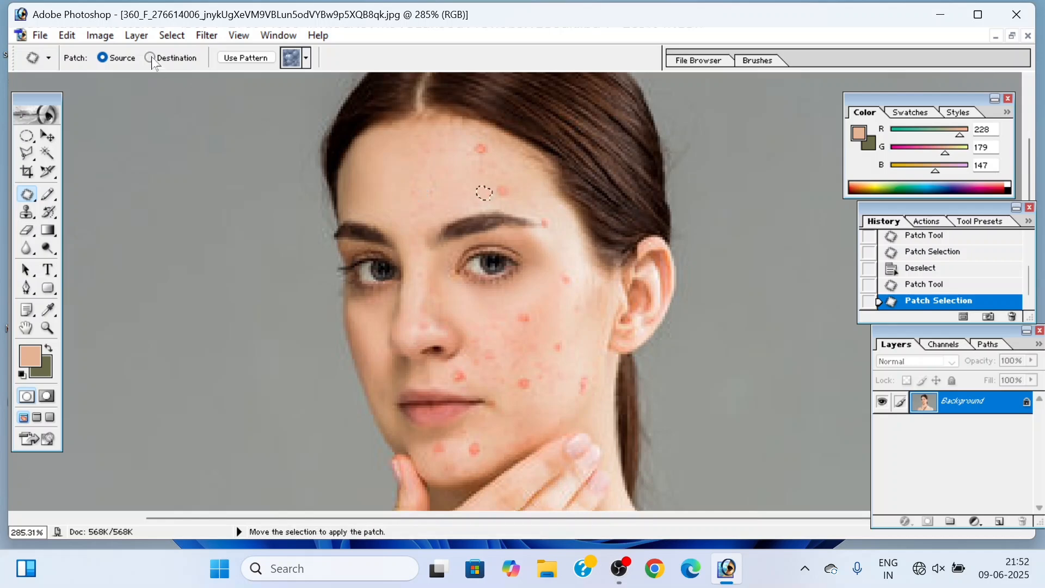
Step: Undo both forehead patches and their selections, back to the opened photo
key(ctrl+alt+z)
key(ctrl+alt+z)
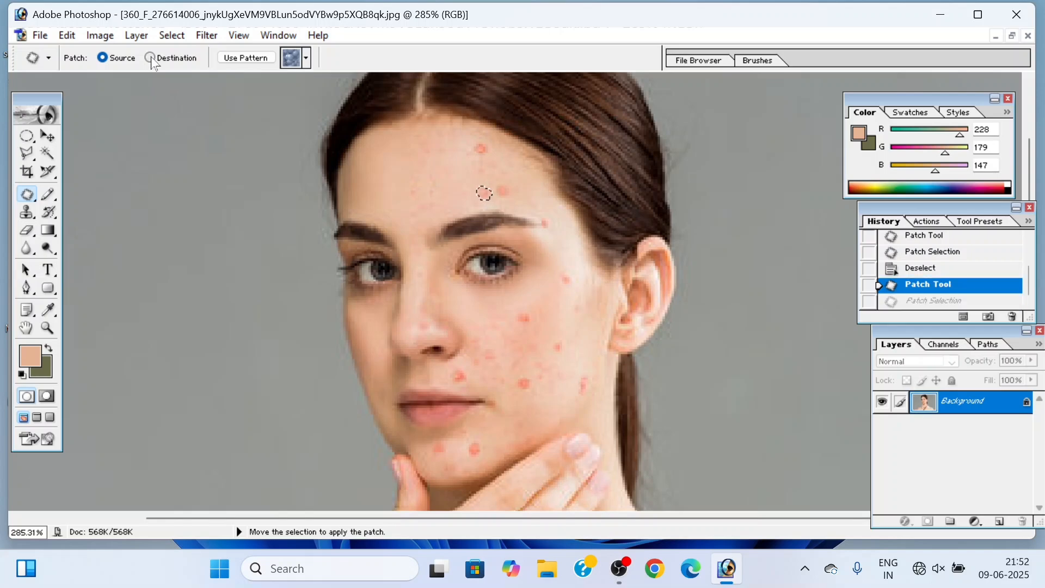
key(ctrl+alt+z)
key(ctrl+alt+z)
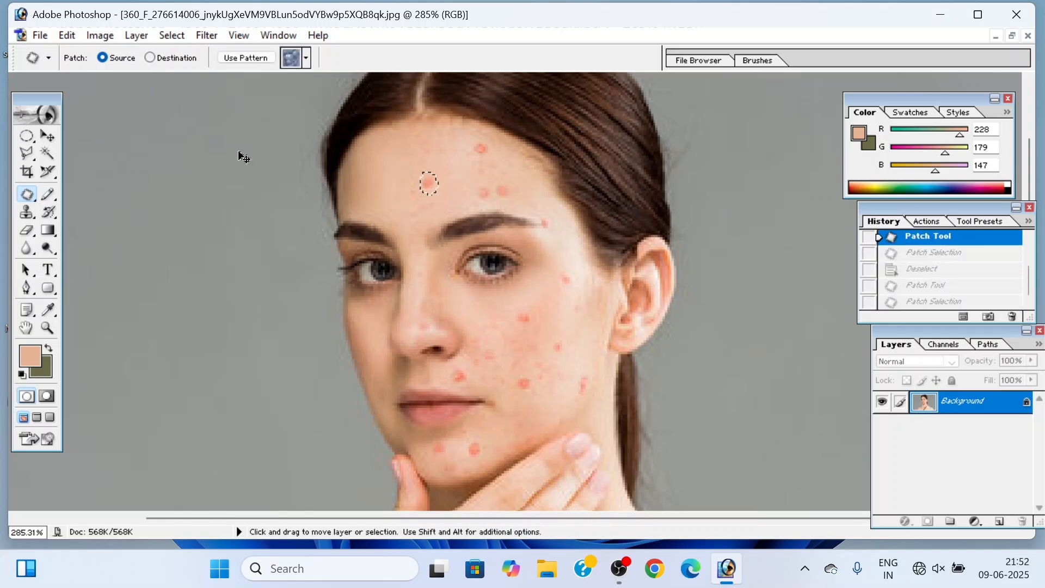
key(ctrl+alt+z)
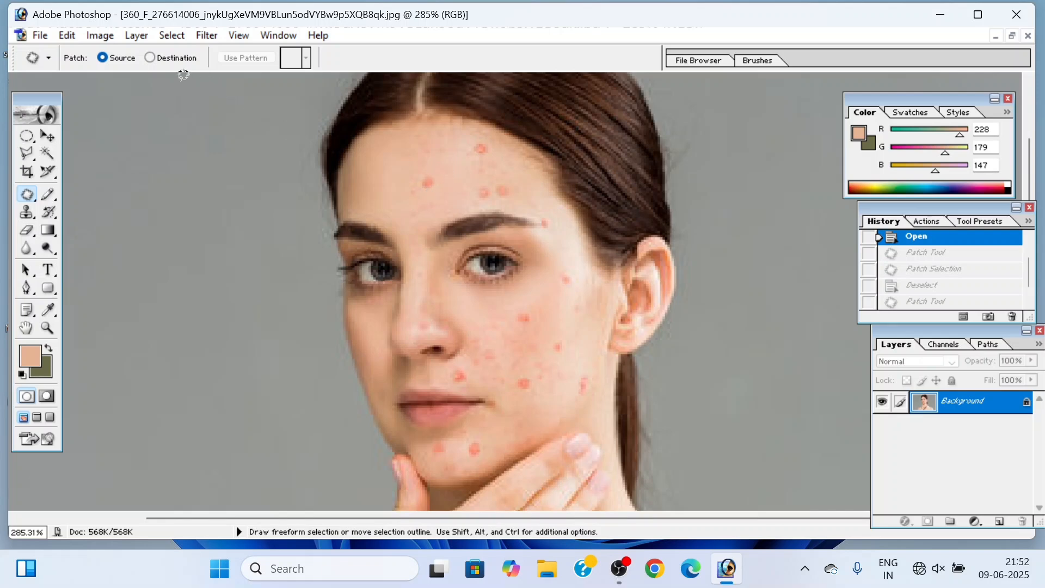
Step: Set the Patch tool to Destination, try patching from a selection around the mid-forehead blemish, undo the patch and deselect
click(150, 58)
mouse_move(439, 172)
mouse_down()
mouse_move(422, 178)
mouse_move(437, 187)
mouse_move(439, 171)
mouse_move(404, 195)
mouse_up()
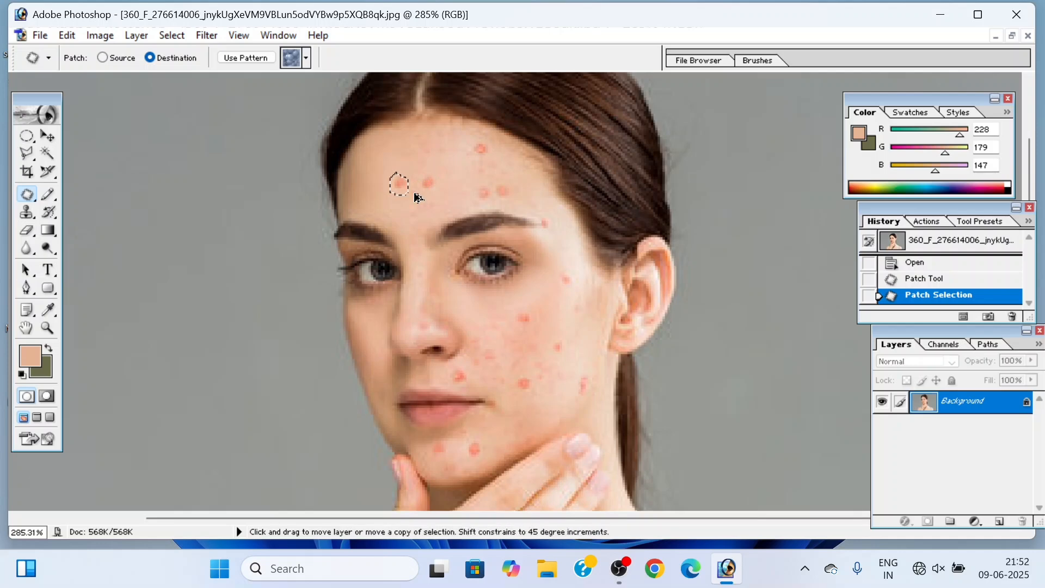
key(ctrl+z)
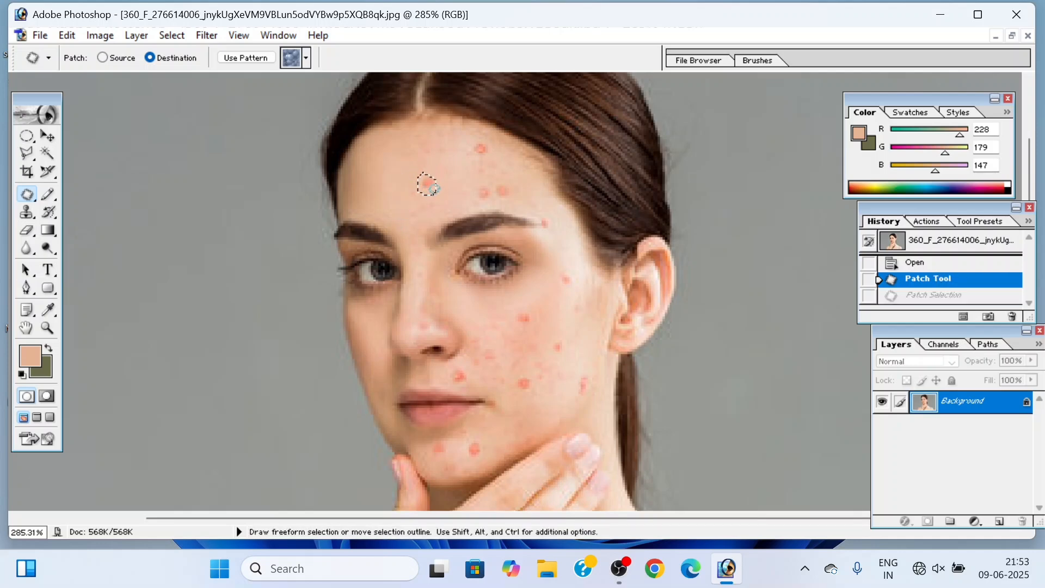
key(ctrl+d)
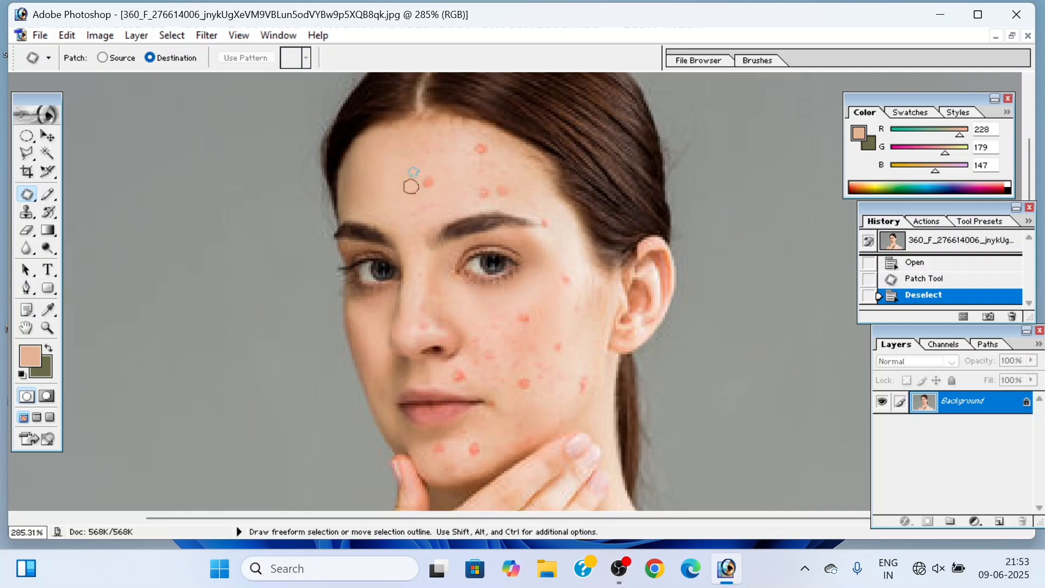
Step: Select clean skin beside the mid-forehead blemish, patch it over the blemish in Destination mode, and deselect
drag(411, 186, 423, 186)
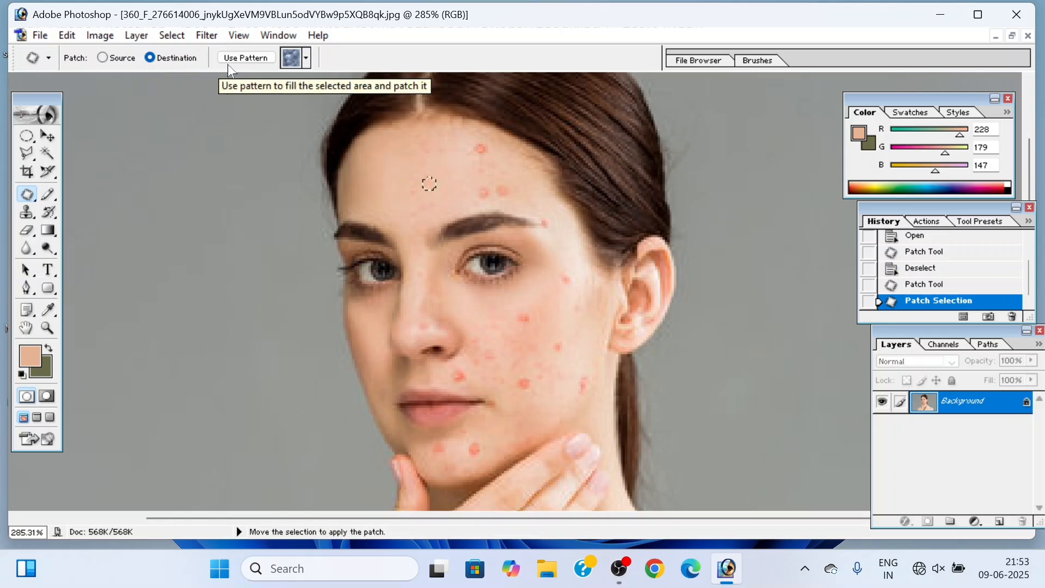
click(307, 61)
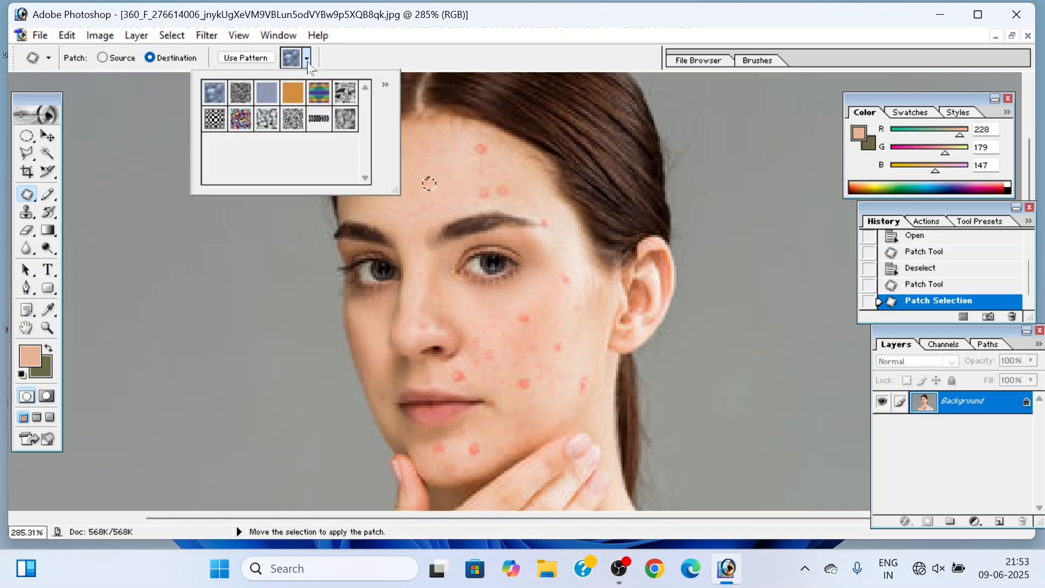
click(384, 214)
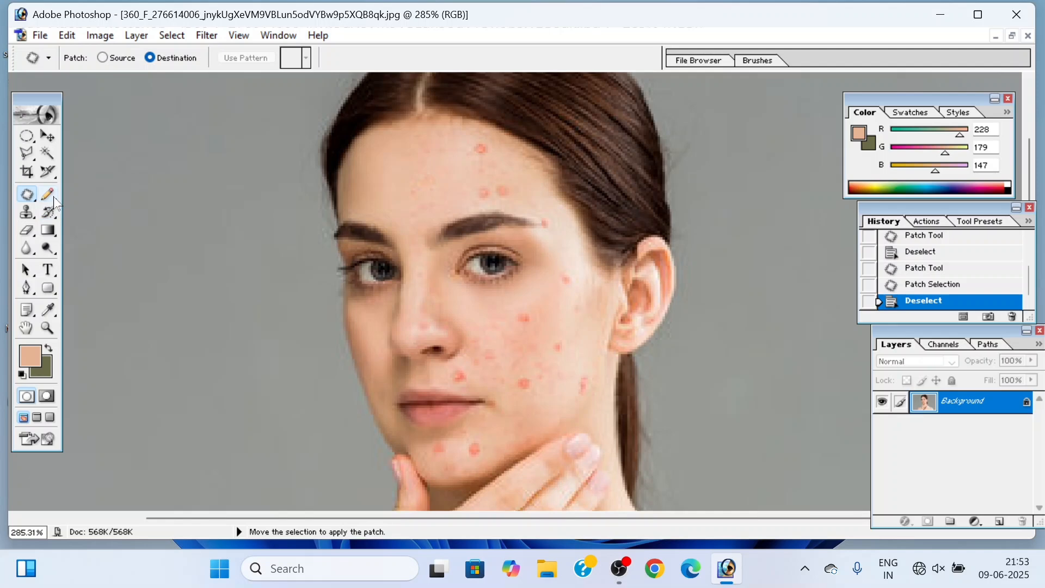
Step: Switch to the Brush tool, set its master diameter to 16 px and dab the skin tone onto the forehead
drag(53, 197, 95, 195)
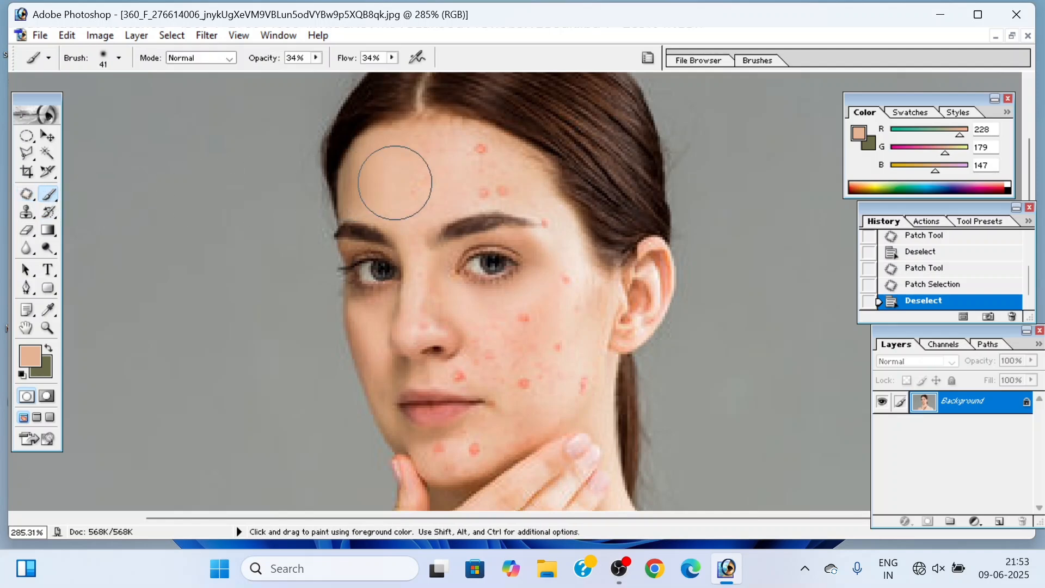
right_click(417, 183)
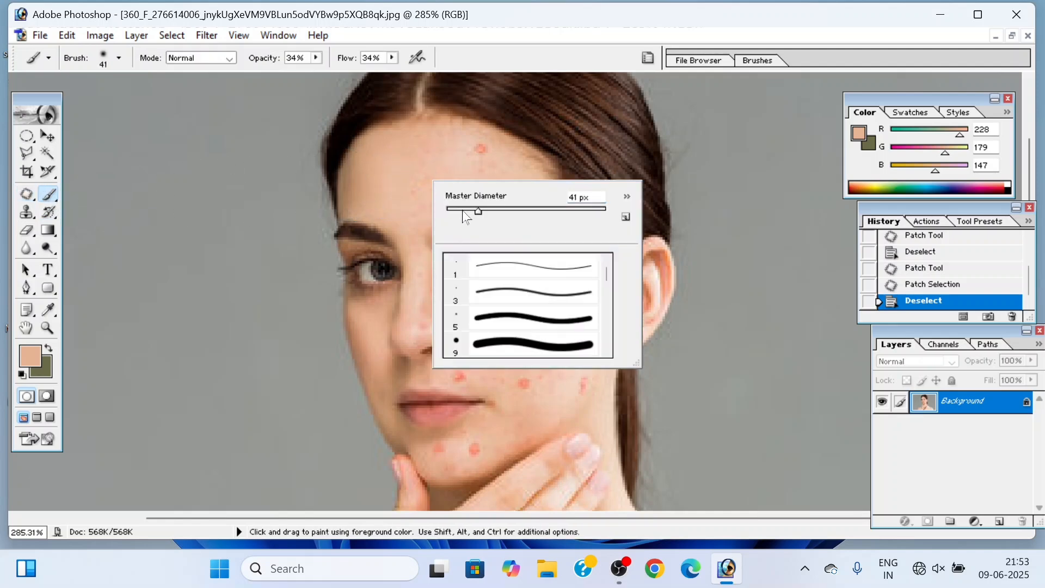
drag(464, 214, 457, 210)
click(443, 170)
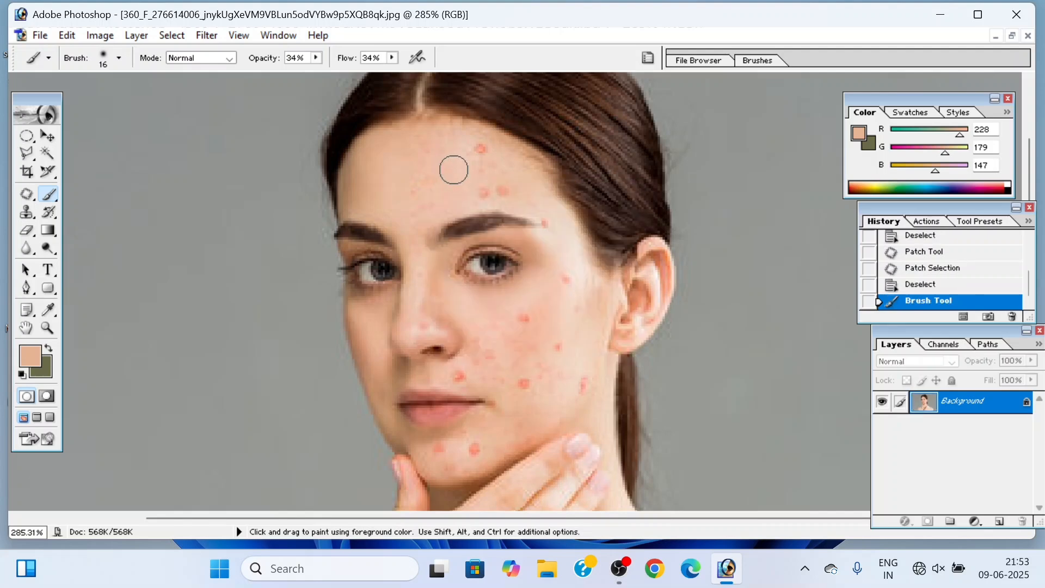
Step: Sample nearby forehead skin tones and paint over the blemish near the hairline and the two above the eyebrow
alt+click(456, 168)
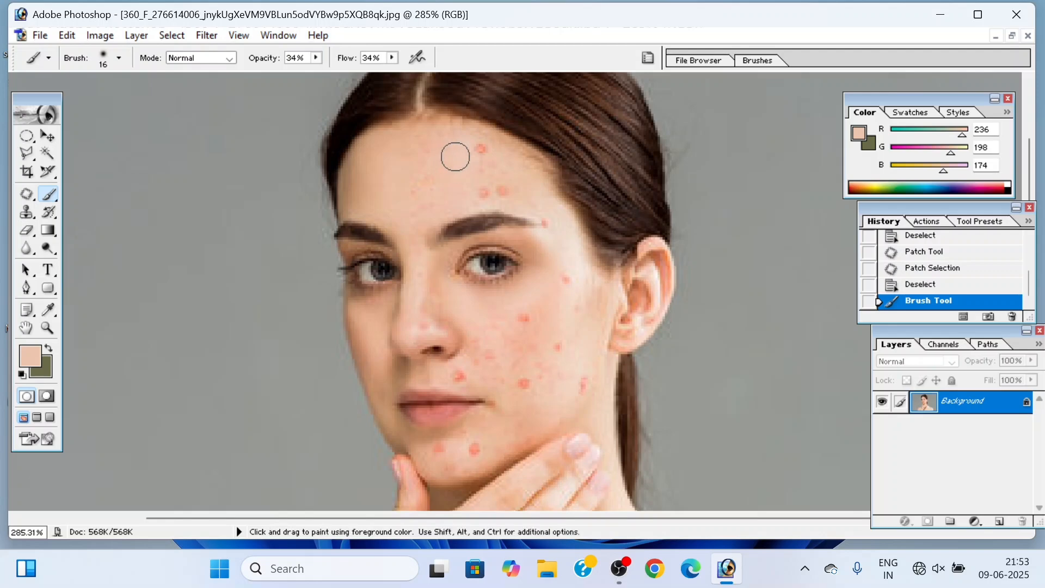
click(484, 148)
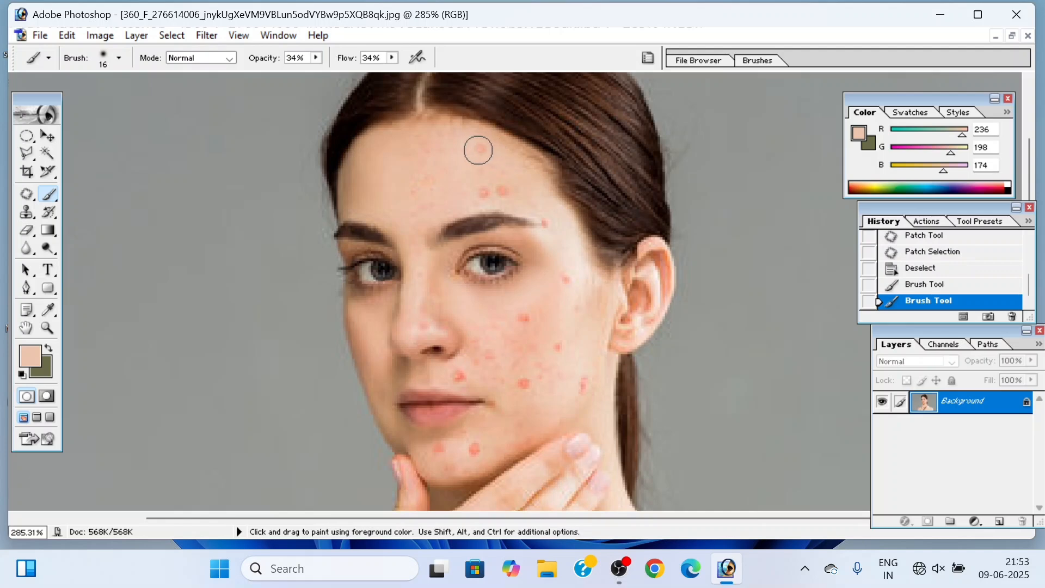
drag(494, 154, 450, 147)
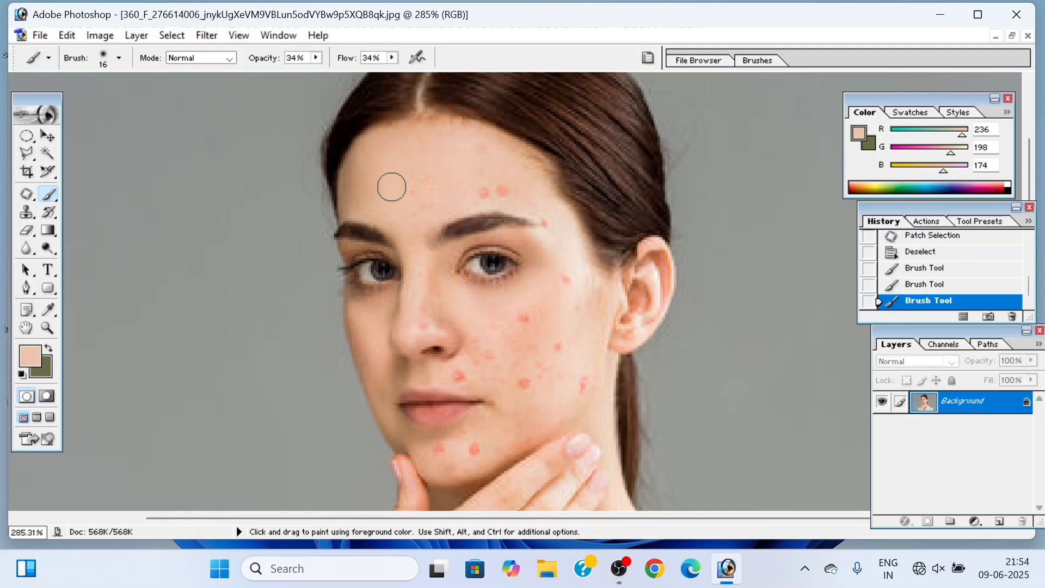
click(505, 192)
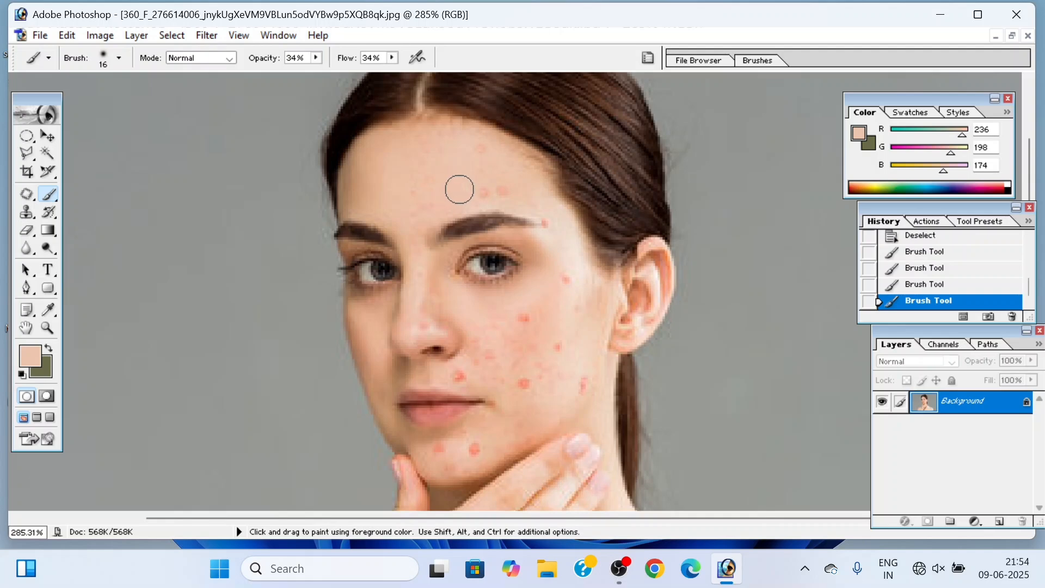
alt+click(466, 182)
click(474, 150)
Step: Set the brush opacity and flow to 54% and cover the remaining forehead marks with a freshly sampled skin tone
click(317, 58)
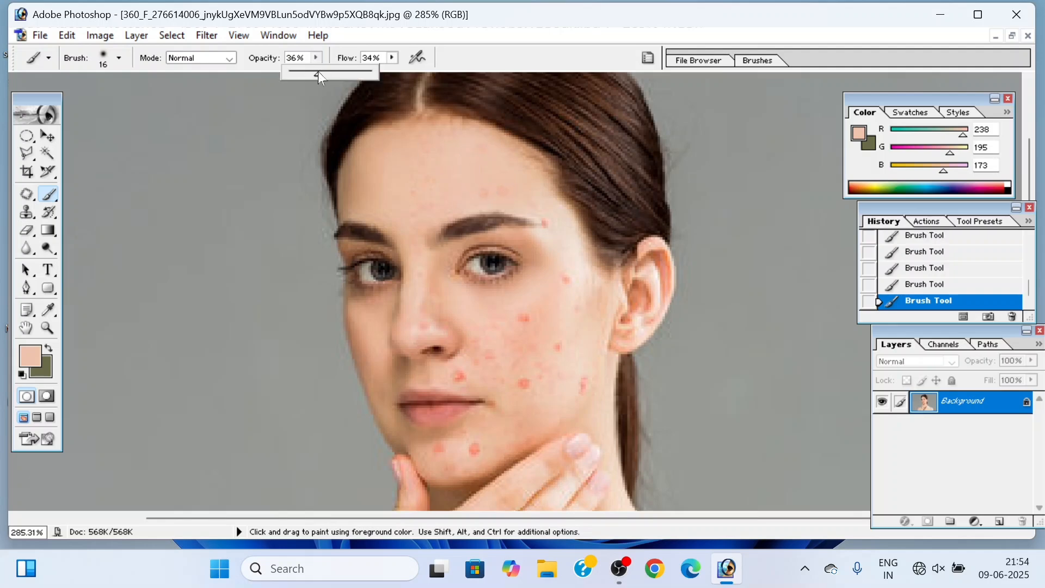
drag(319, 72, 331, 72)
click(392, 57)
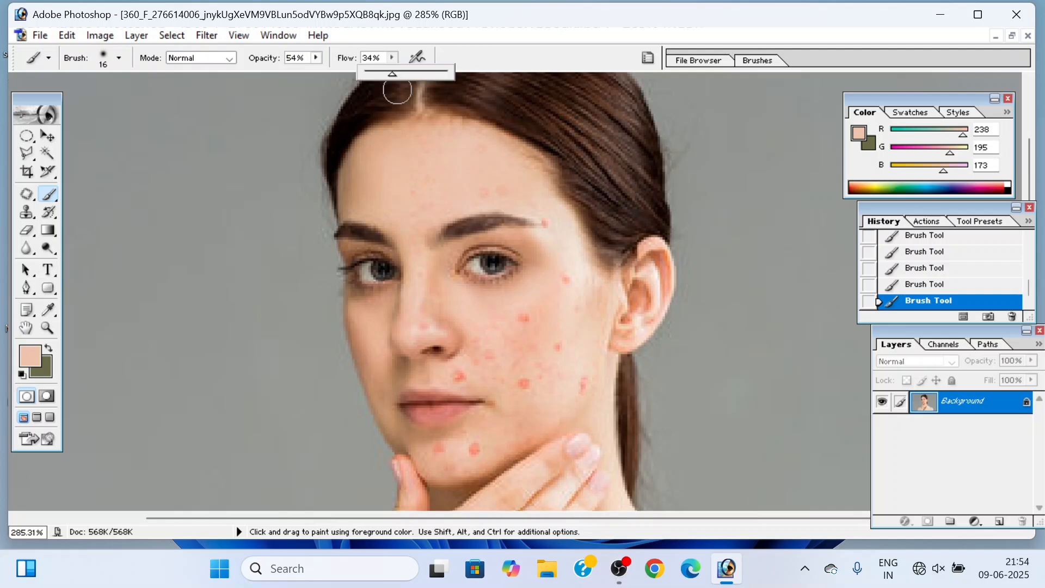
drag(396, 73, 408, 75)
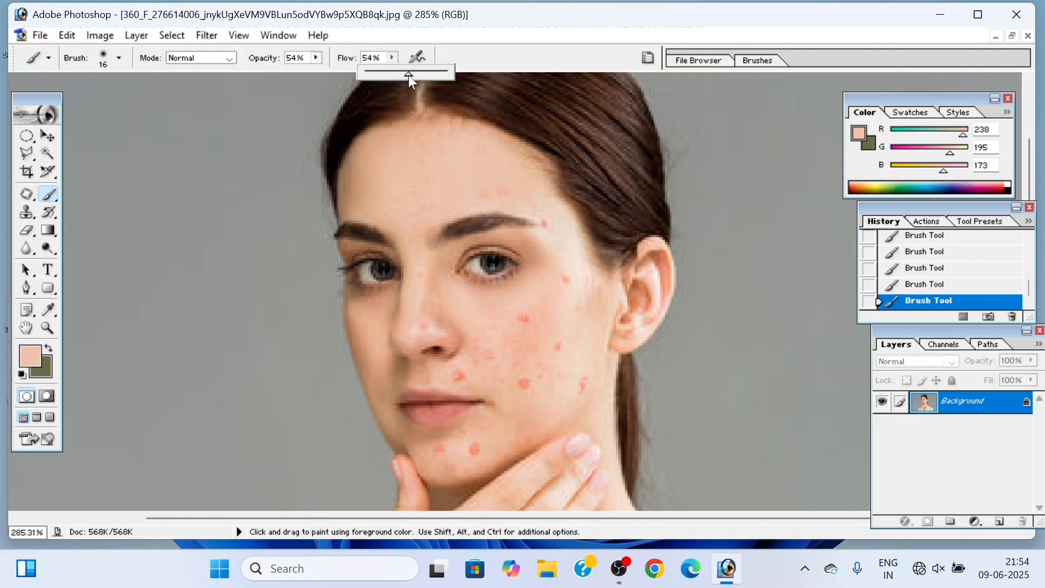
alt+click(458, 176)
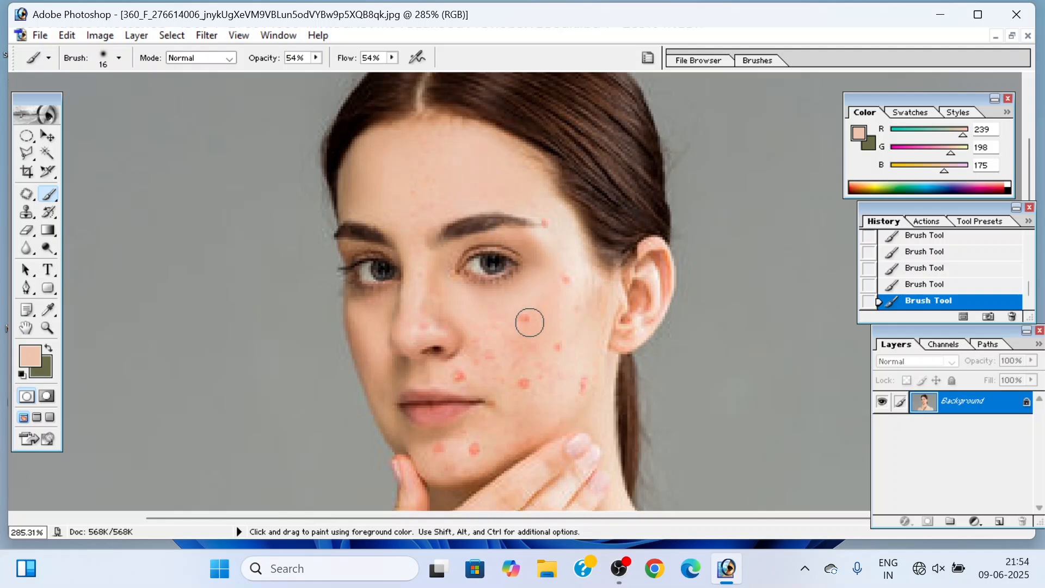
Step: Sample clean skin near each spot and paint over the upper-cheek blemish and the one beside the outer eye corner
alt+click(499, 311)
drag(526, 309, 522, 321)
alt+click(569, 259)
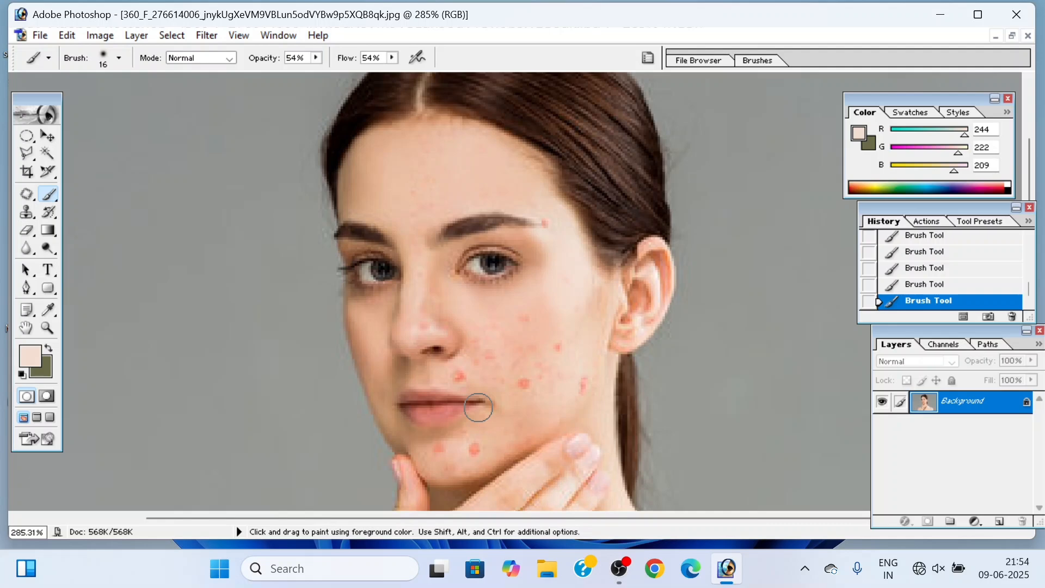
Step: Create a new white RGB document at the Default Photoshop Size and move its window clear of the portrait's title bar
key(ctrl)
key(ctrl+n)
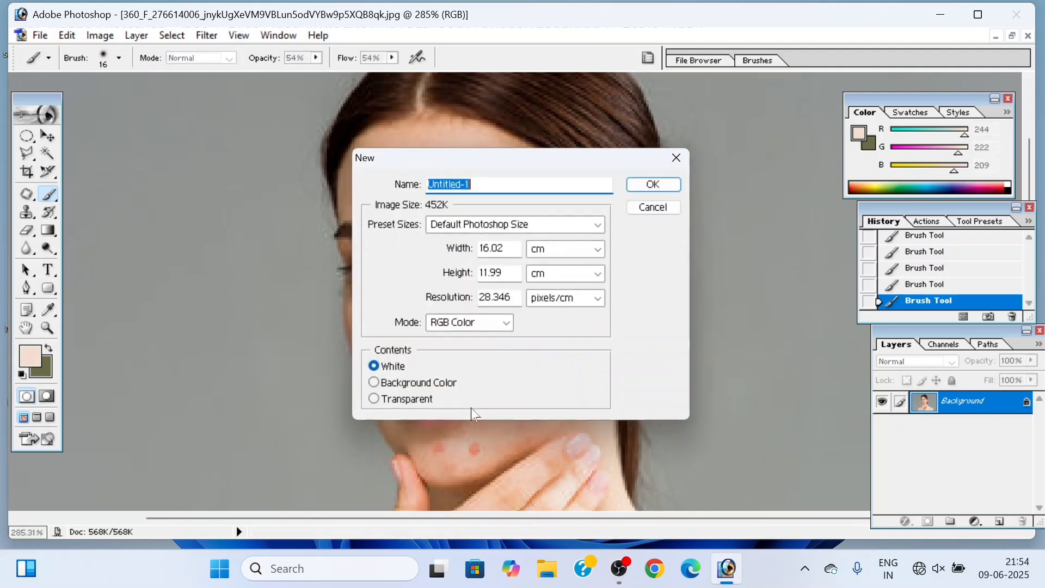
click(653, 185)
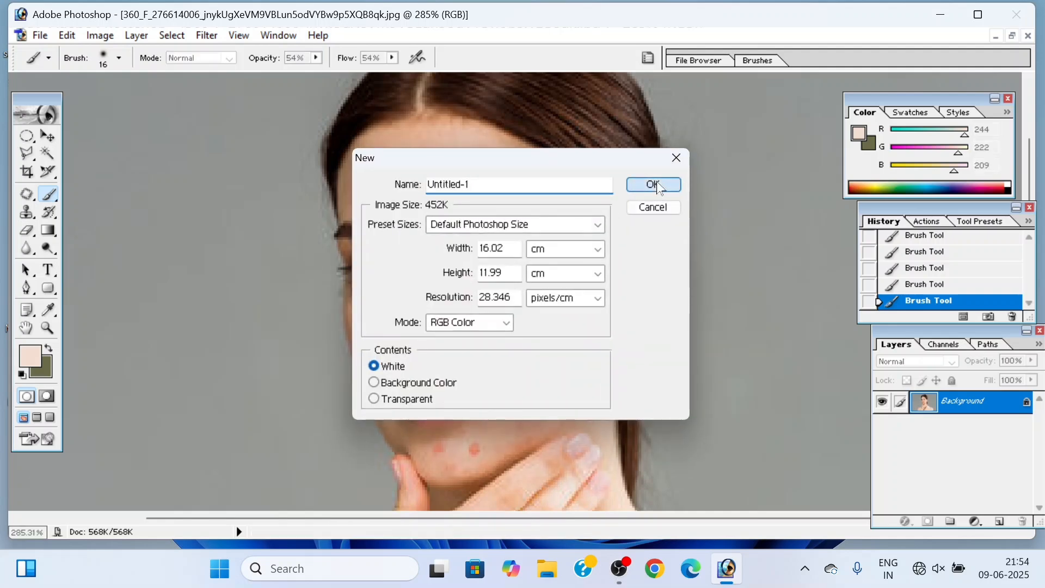
mouse_move(316, 98)
mouse_down()
mouse_move(446, 133)
mouse_move(554, 131)
mouse_up()
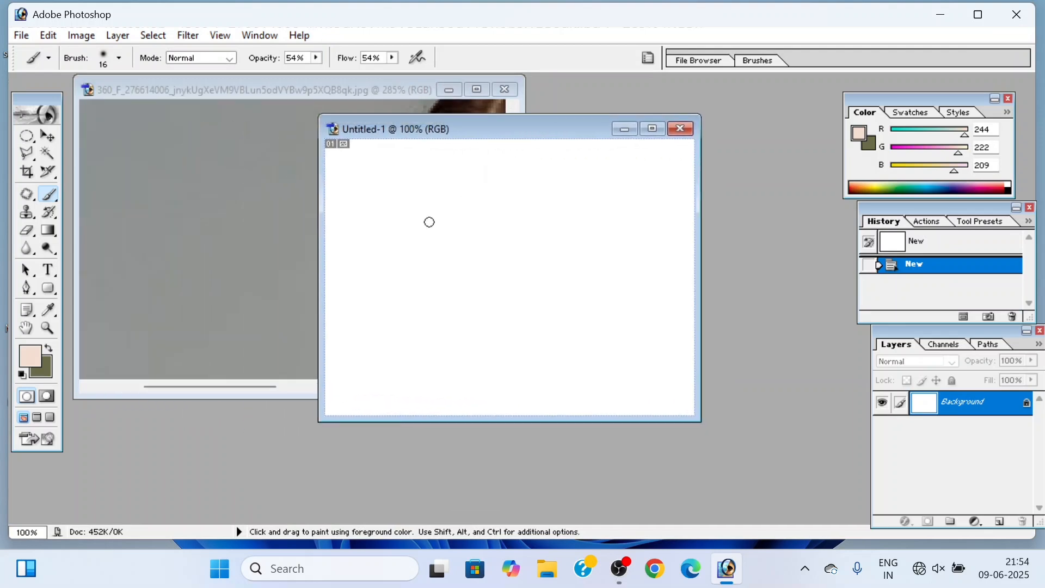
Step: Choose the hard round 19 px brush and paint a wavy skin-tone stroke across the upper half of the blank canvas
click(120, 59)
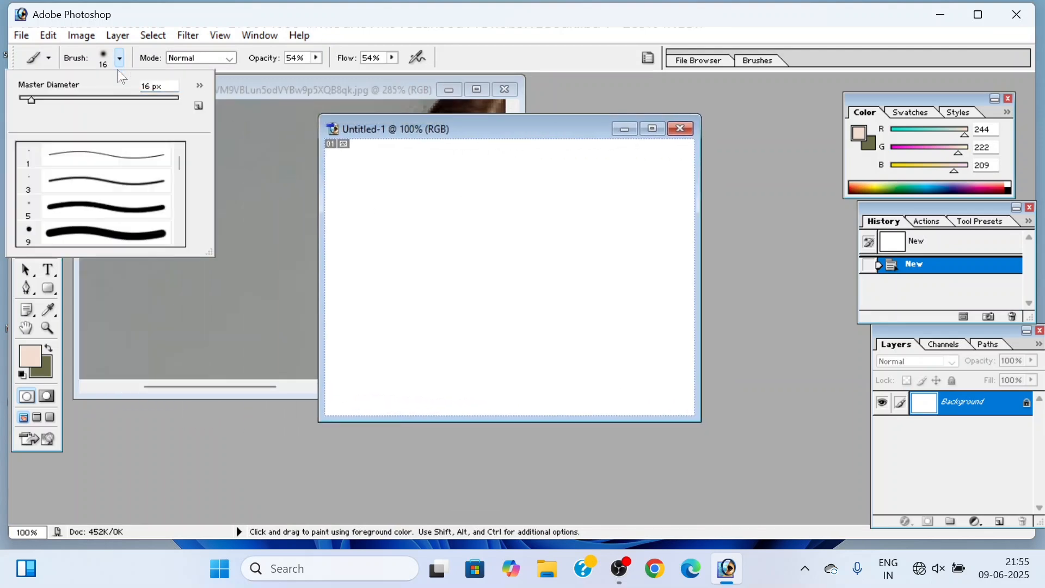
scroll(119, 182, down, 3)
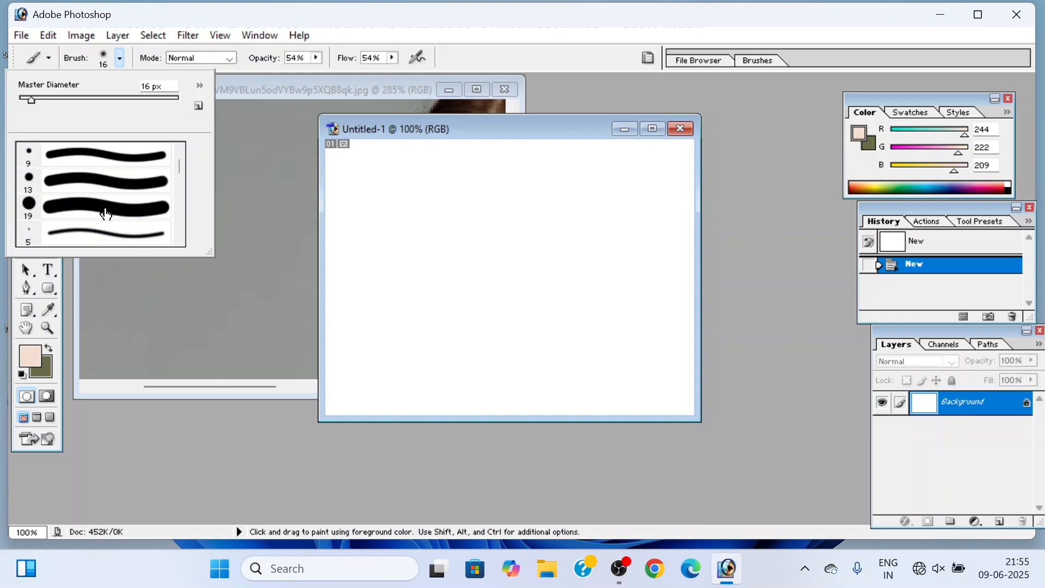
click(107, 214)
click(368, 239)
mouse_move(368, 240)
mouse_down()
mouse_move(423, 217)
mouse_move(515, 241)
mouse_move(570, 235)
mouse_move(592, 206)
mouse_move(629, 263)
mouse_move(576, 280)
mouse_move(498, 260)
mouse_up()
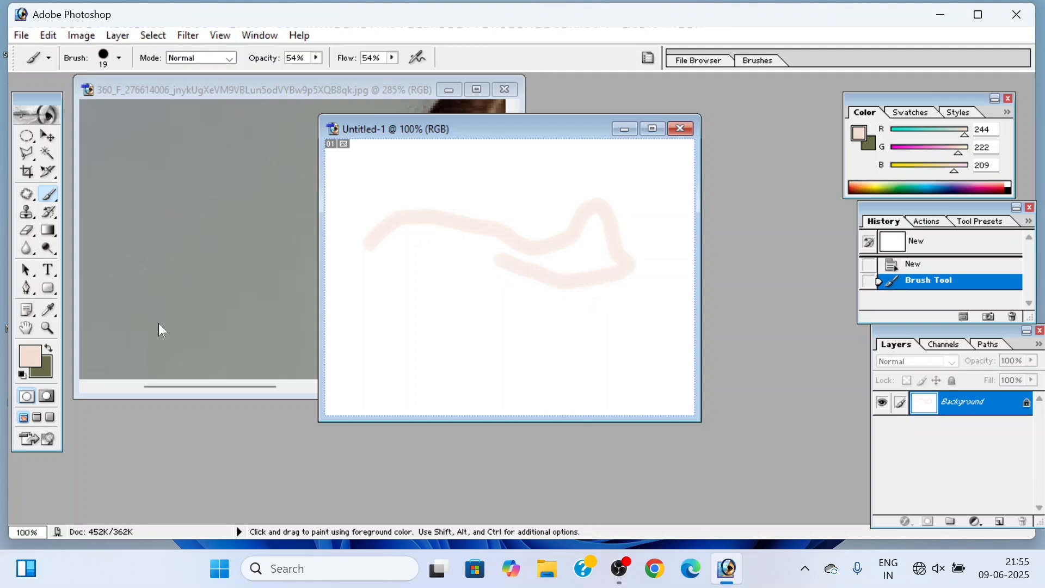
Step: Set the foreground colour to saturated blue (RGB 23, 0, 243) and paint a looping stroke over the skin-tone one
click(40, 357)
click(563, 256)
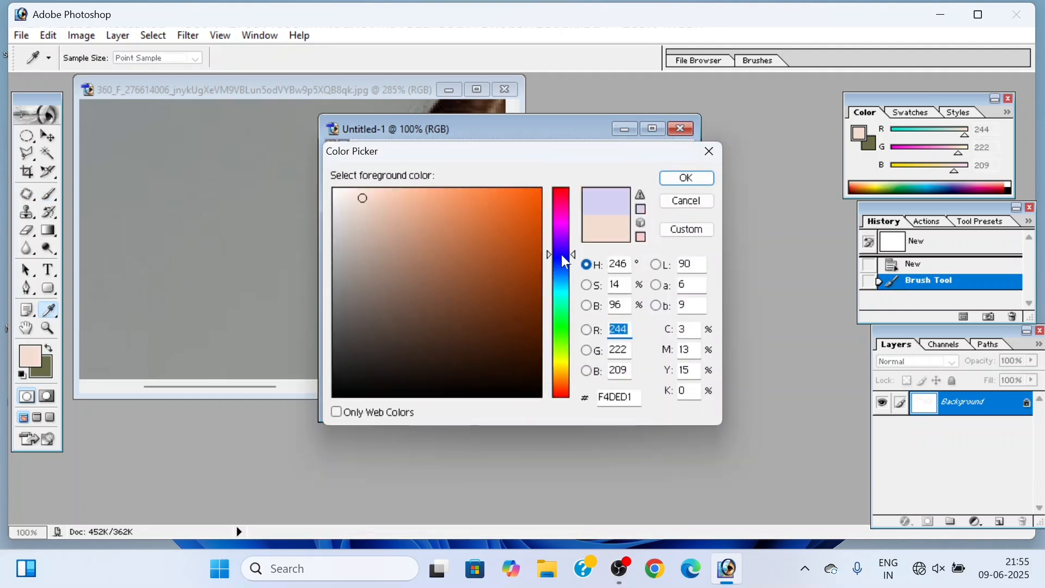
click(686, 178)
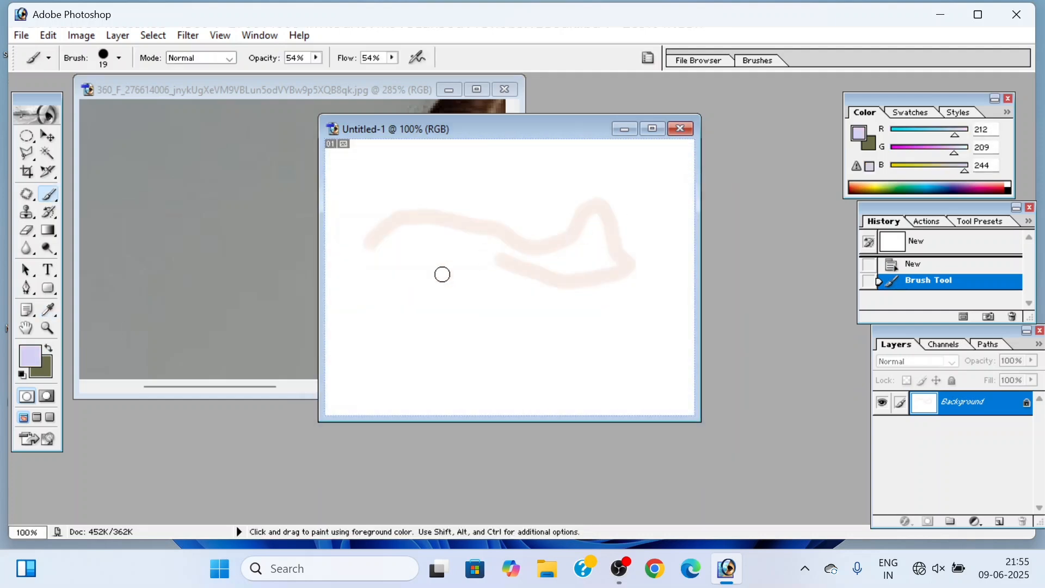
click(48, 360)
drag(457, 242, 578, 200)
click(684, 178)
mouse_move(389, 253)
mouse_down()
mouse_move(478, 209)
mouse_move(531, 239)
mouse_move(593, 220)
mouse_move(602, 199)
mouse_move(580, 196)
mouse_move(480, 239)
mouse_up()
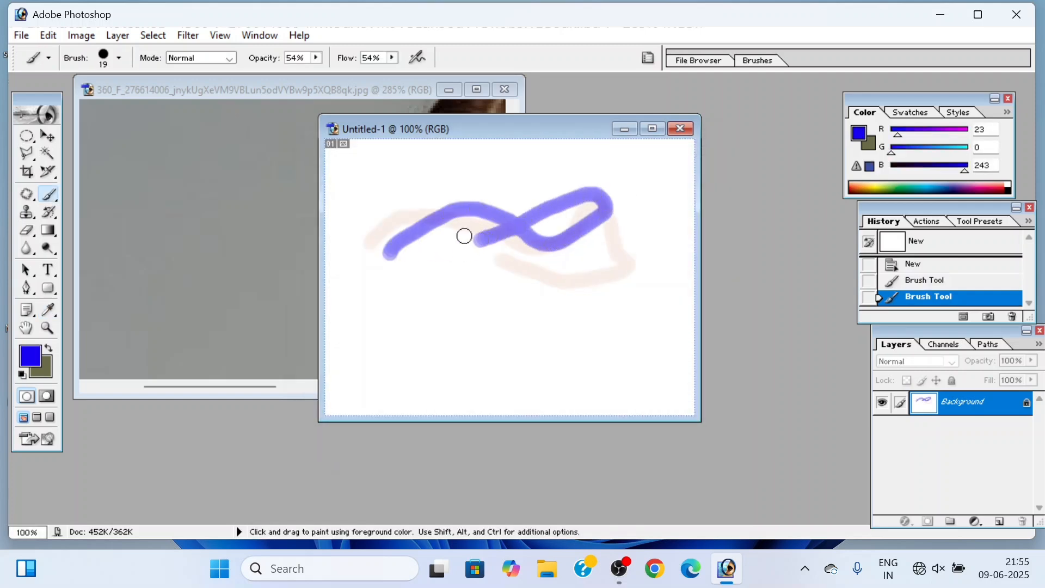
Step: Raise the brush opacity and flow to 100% and paint solid blue strokes over the semi-transparent loop
click(316, 58)
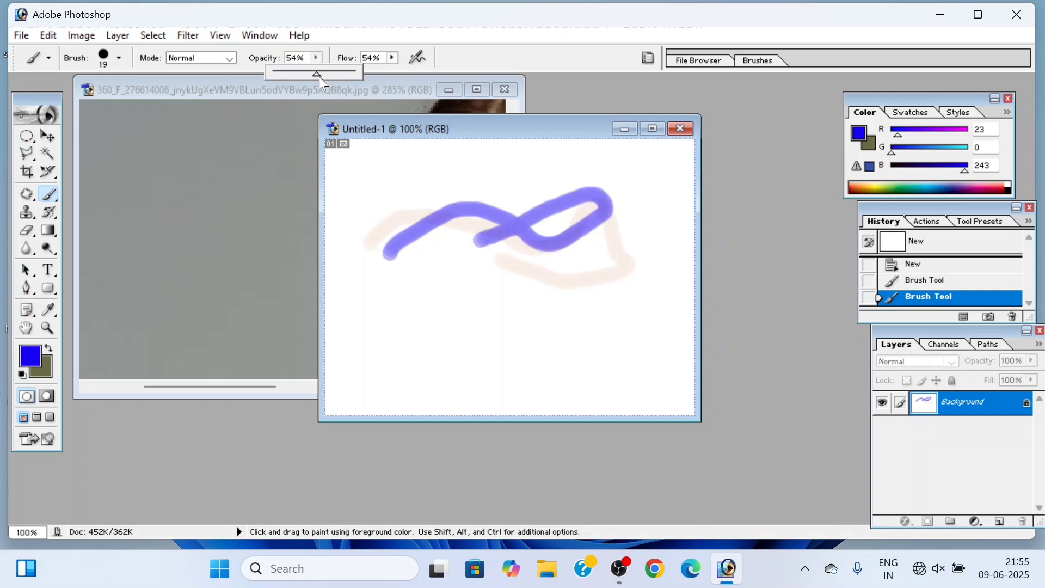
drag(317, 76, 444, 73)
click(393, 58)
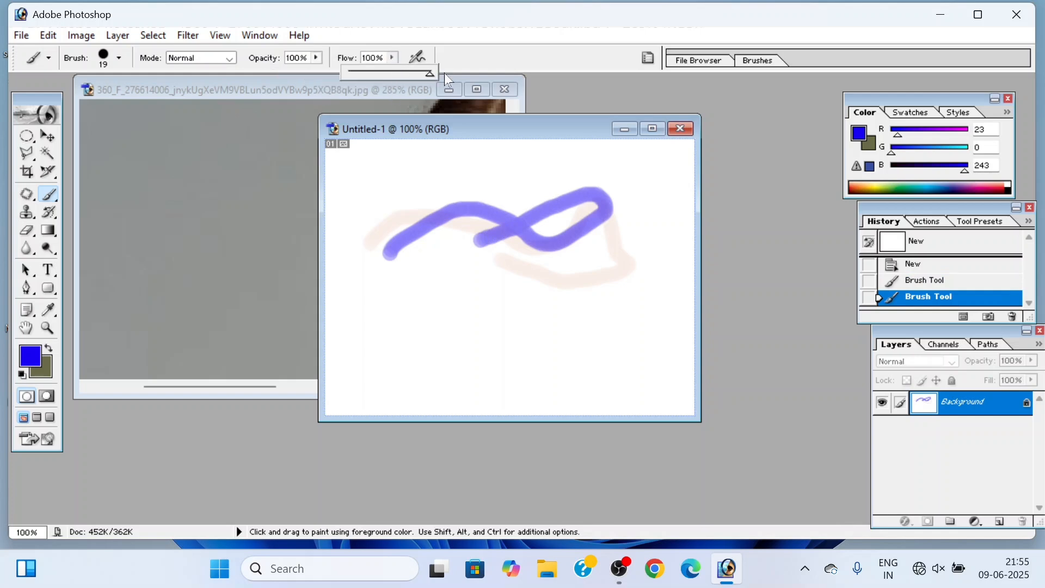
mouse_move(391, 205)
mouse_down()
mouse_move(463, 190)
mouse_move(555, 202)
mouse_move(607, 188)
mouse_move(522, 226)
mouse_move(443, 231)
mouse_move(420, 209)
mouse_move(582, 219)
mouse_move(611, 202)
mouse_up()
drag(520, 217, 509, 222)
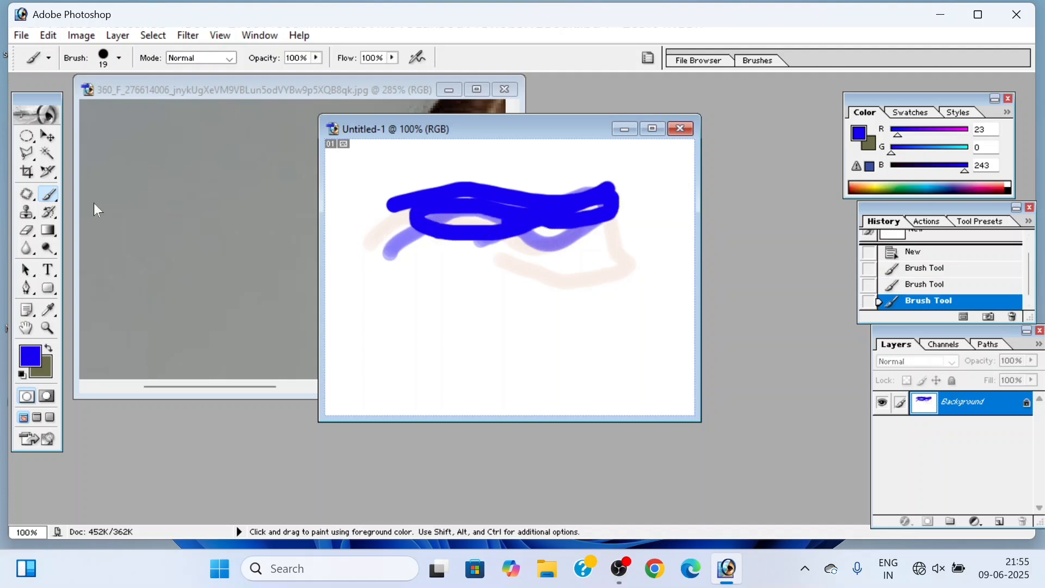
Step: Choose the 112 px grass-blade brush and paint a band of blue grass across the lower half of the canvas
click(120, 58)
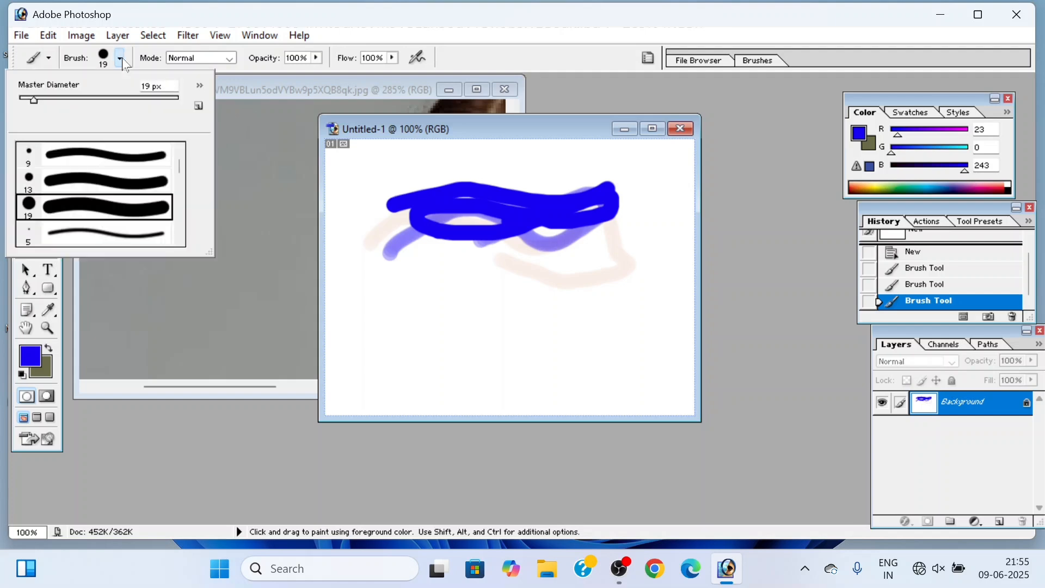
drag(178, 162, 185, 205)
click(91, 219)
drag(390, 288, 344, 376)
drag(367, 332, 609, 308)
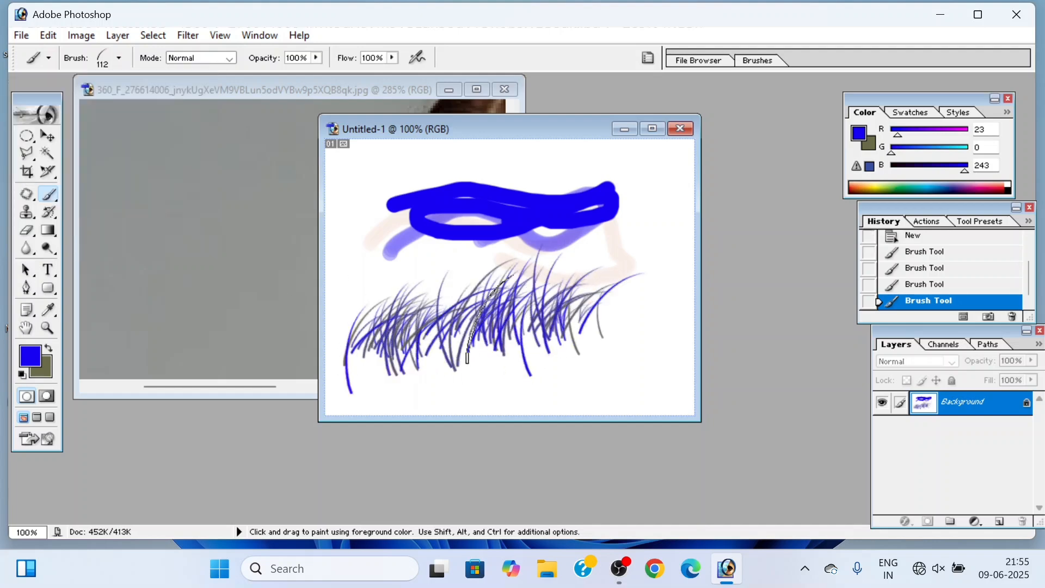
Step: Change the foreground colour to green (RGB 10, 206, 0) and paint a band of grass above the blue one
click(29, 361)
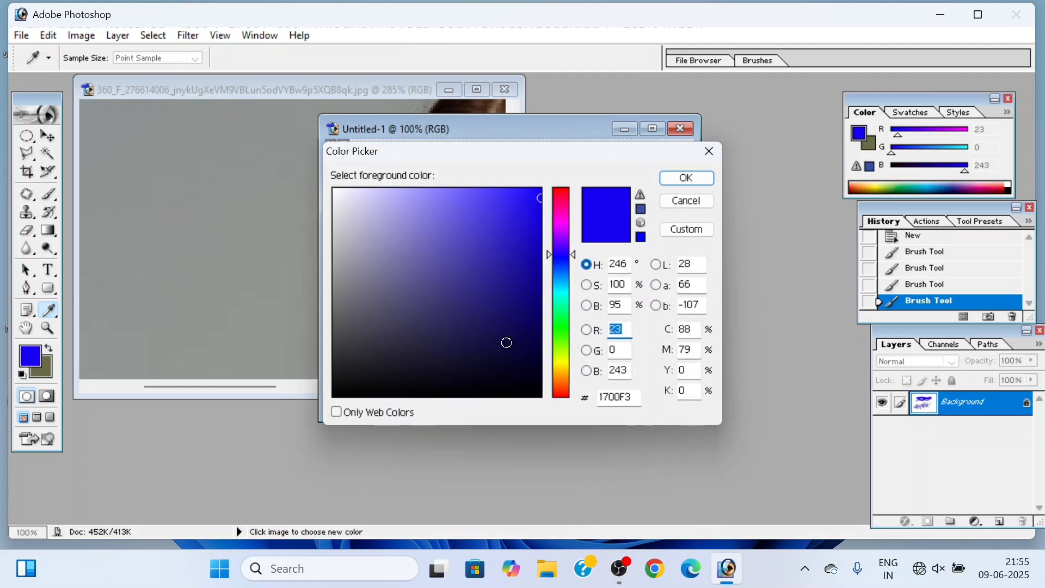
click(560, 329)
mouse_move(513, 282)
mouse_down()
mouse_move(506, 271)
mouse_move(539, 228)
mouse_up()
click(685, 179)
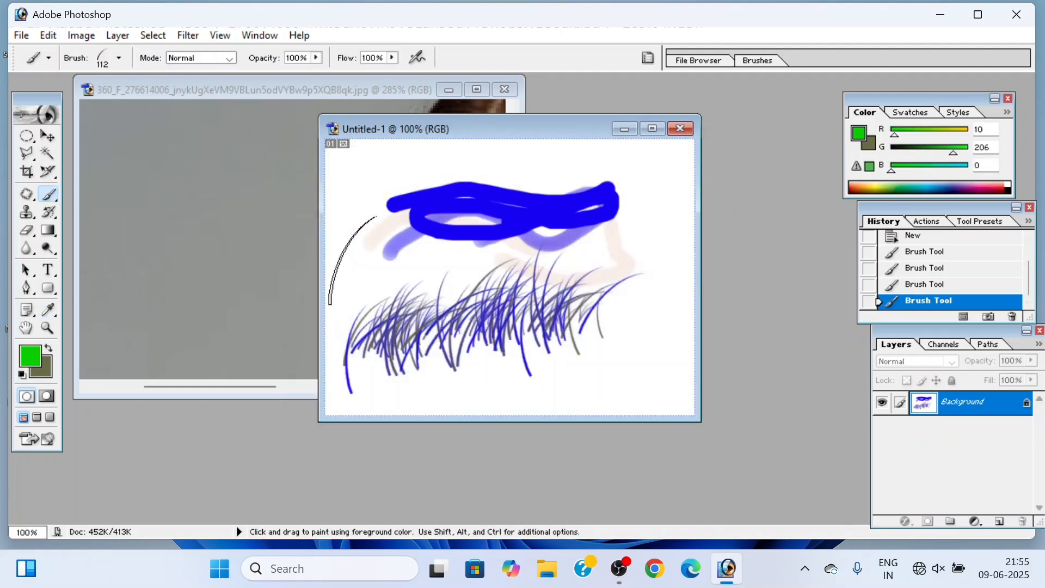
mouse_move(349, 256)
mouse_down()
mouse_move(561, 221)
mouse_move(622, 223)
mouse_move(641, 248)
mouse_move(476, 256)
mouse_up()
mouse_move(456, 293)
mouse_down()
mouse_move(392, 272)
mouse_move(375, 245)
mouse_up()
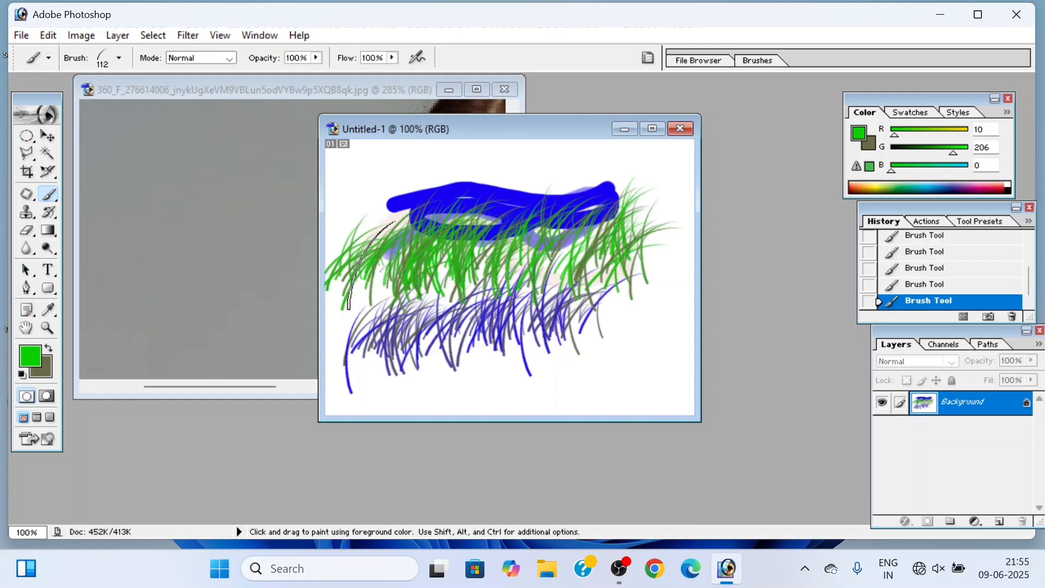
Step: Choose the 134 px grass-tuft brush, reduce its master diameter to 49 px and paint small tufts along the canvas bottom
click(119, 59)
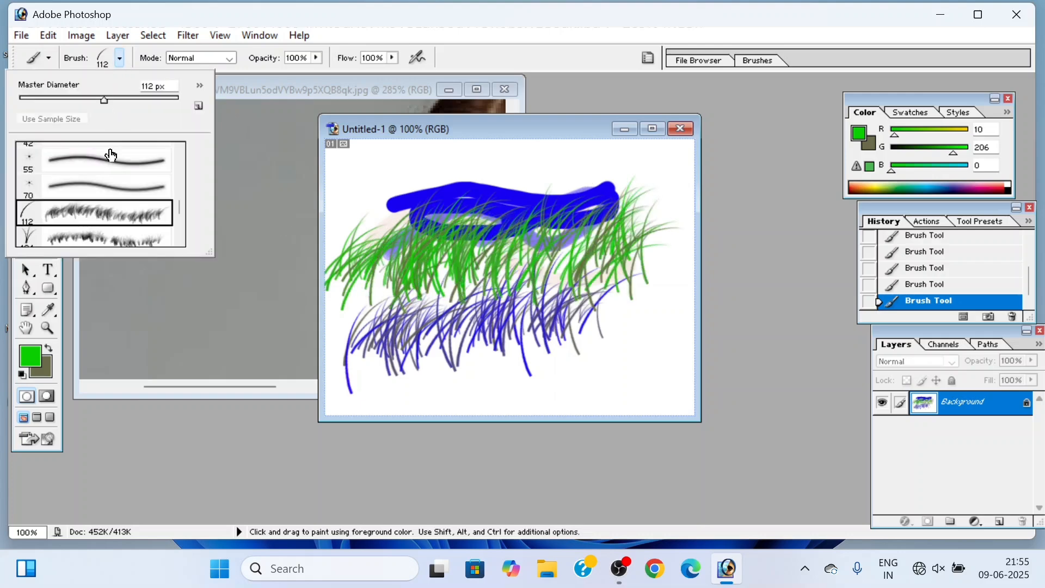
scroll(106, 210, down, 2)
click(107, 215)
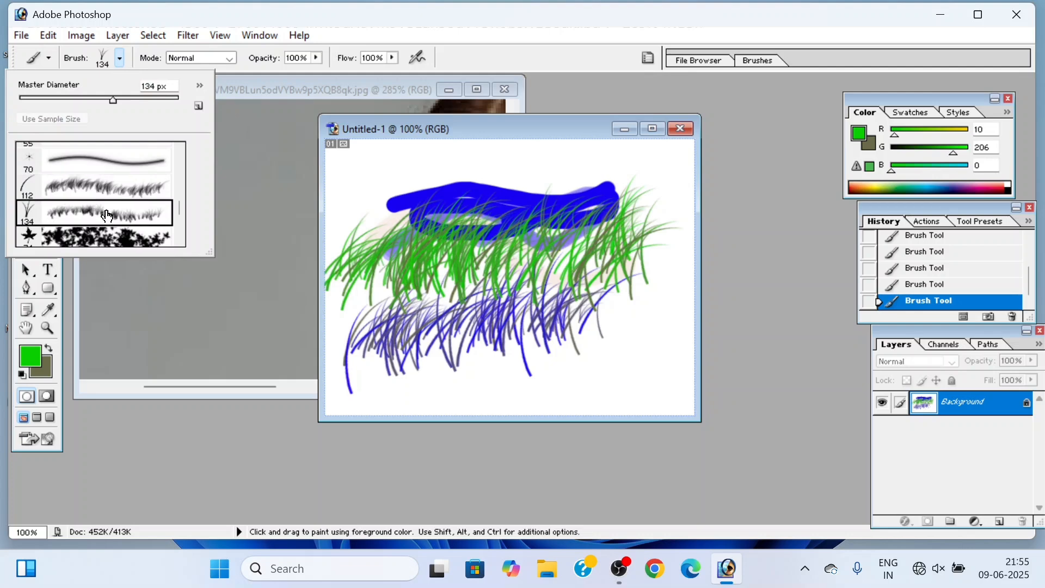
right_click(399, 355)
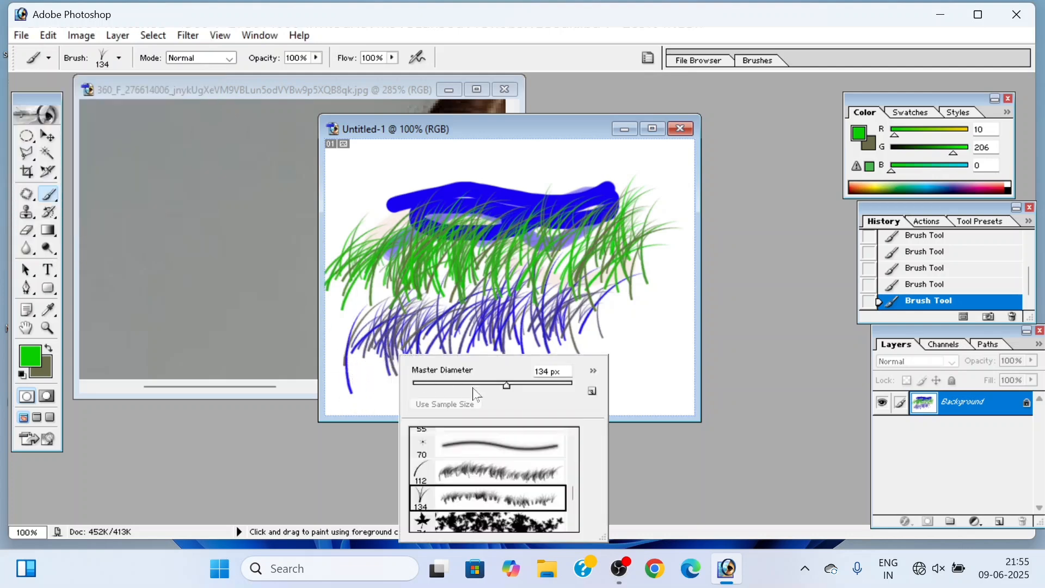
click(456, 384)
mouse_move(359, 384)
mouse_down()
mouse_move(425, 383)
mouse_move(466, 366)
mouse_move(487, 375)
mouse_move(569, 355)
mouse_move(622, 365)
mouse_move(649, 347)
mouse_up()
Step: Look through the brush presets, choose the 74 px maple leaf brush and scatter green leaves over the canvas
click(119, 58)
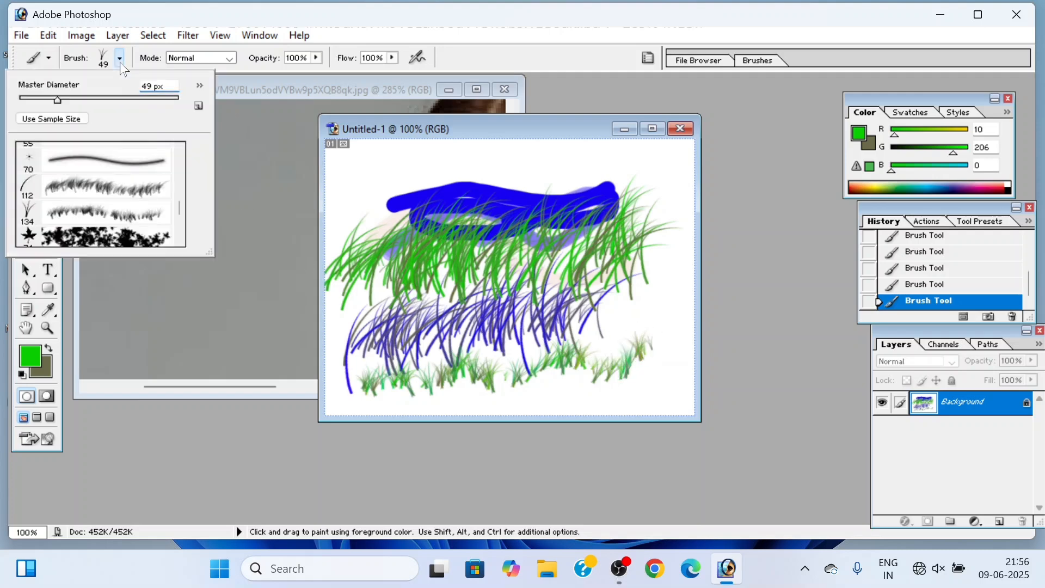
scroll(102, 200, down, 4)
scroll(101, 199, down, 2)
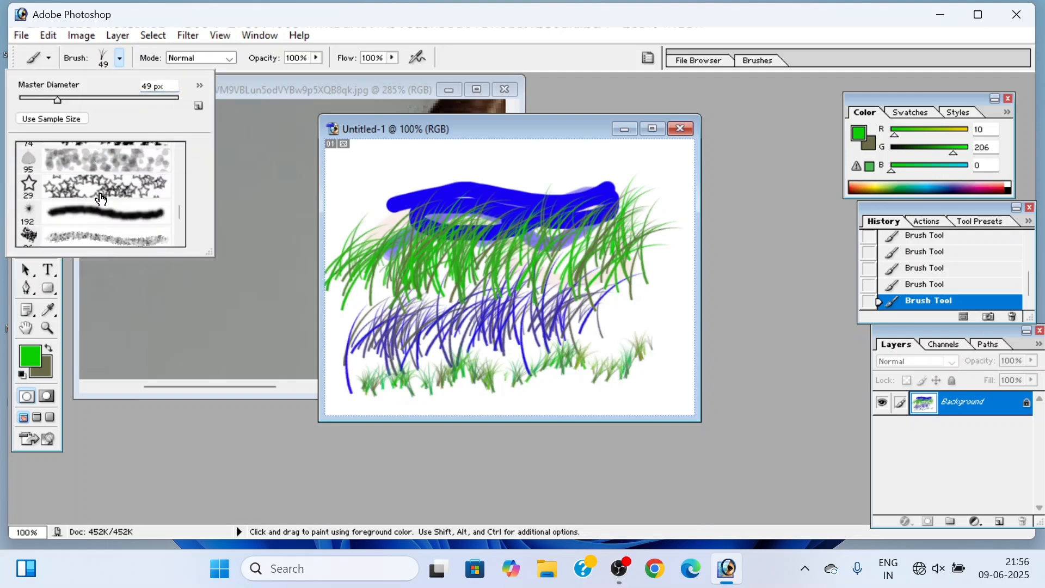
scroll(101, 199, down, 6)
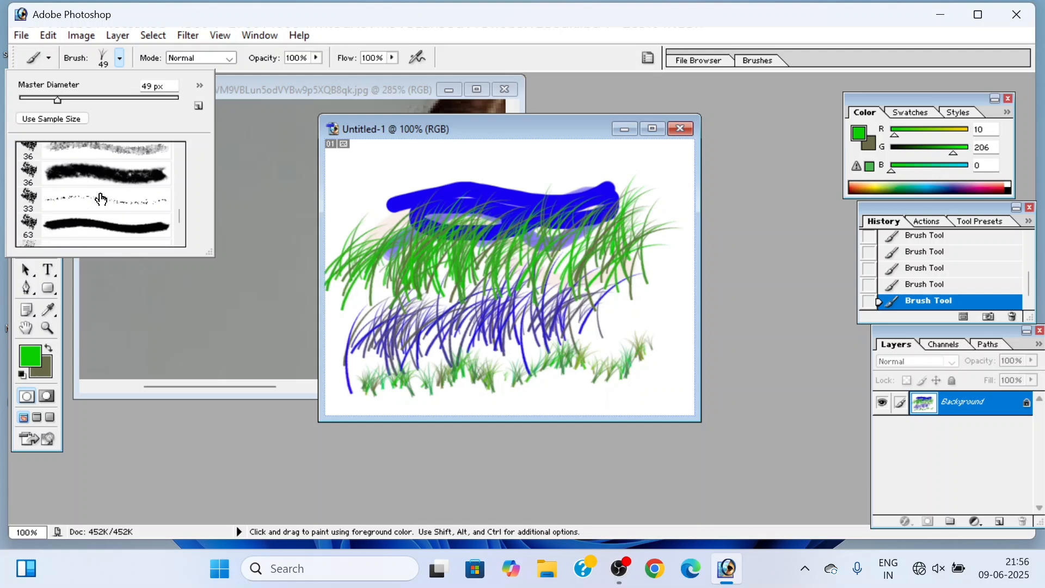
scroll(101, 199, down, 8)
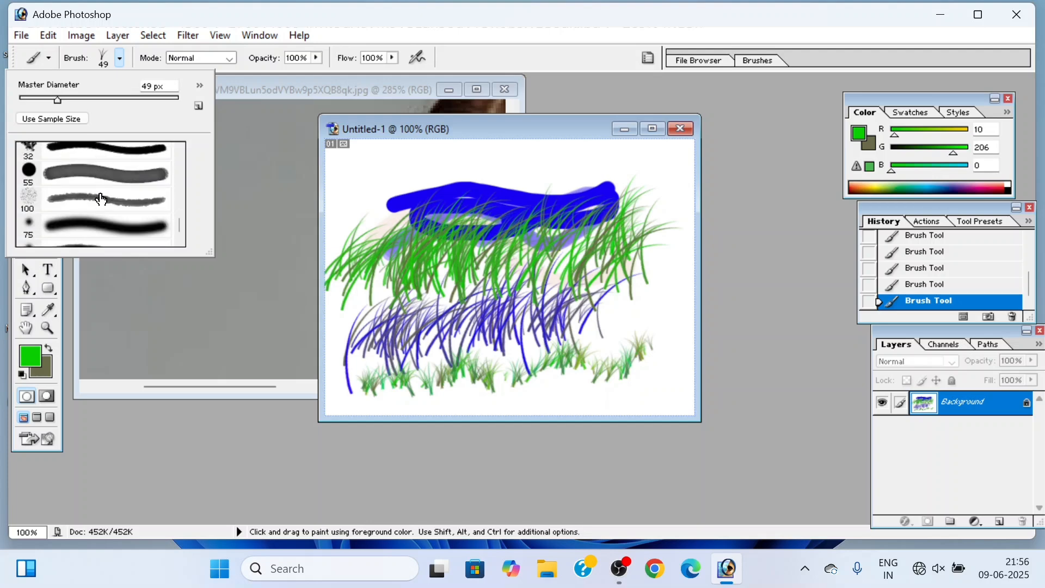
scroll(101, 200, down, 8)
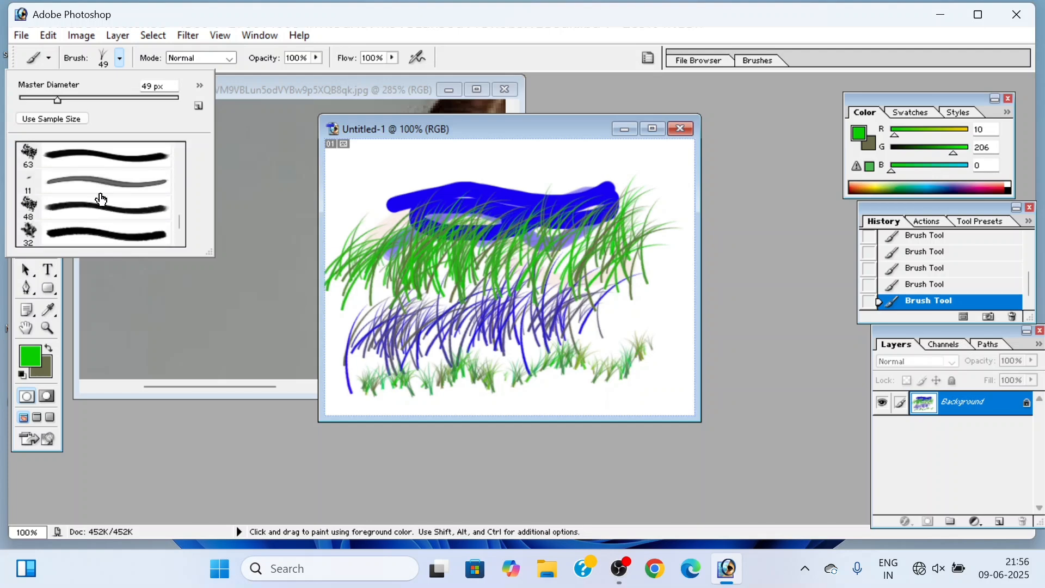
scroll(102, 199, up, 15)
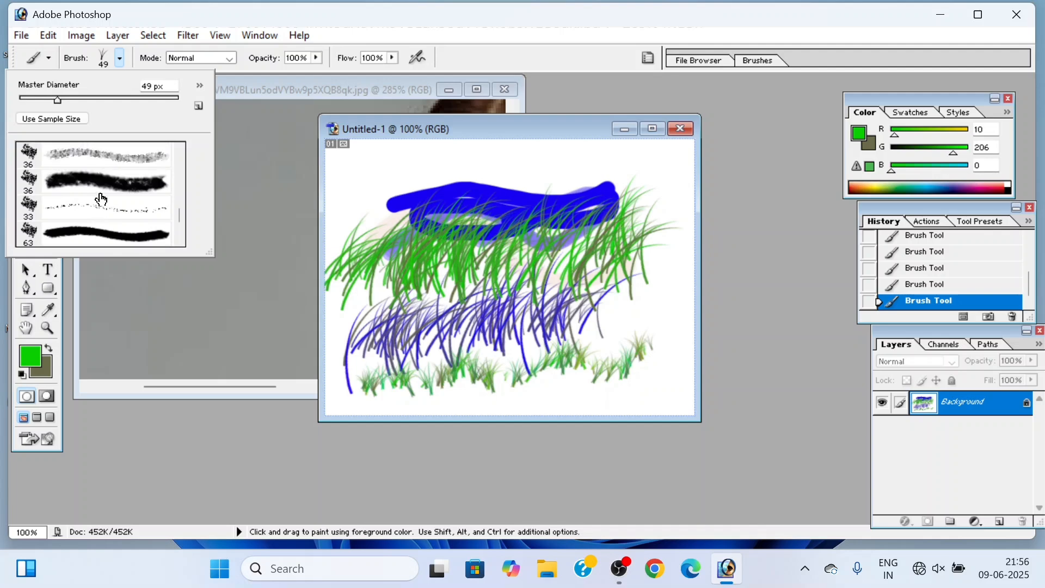
scroll(101, 199, up, 2)
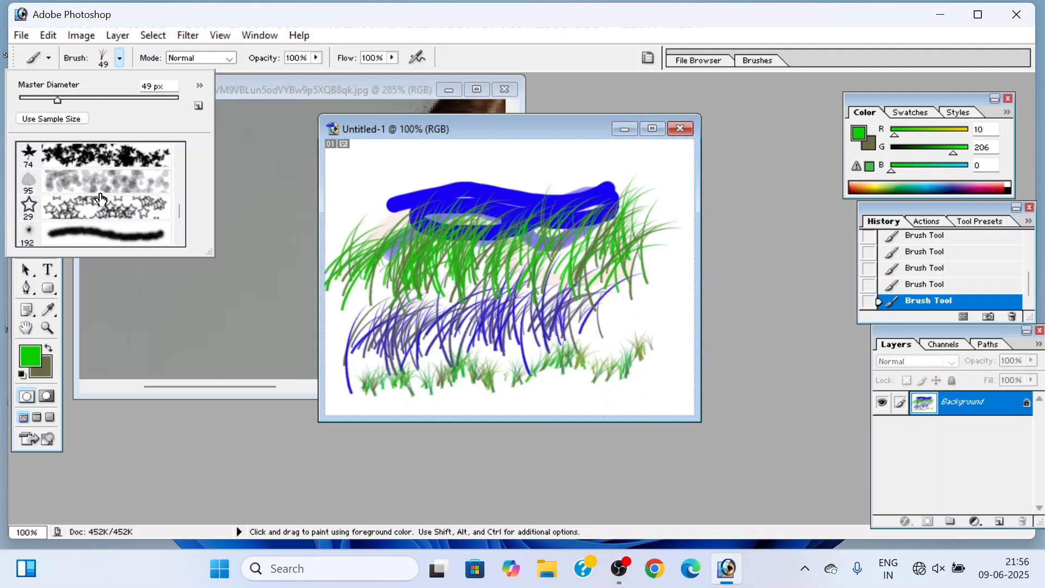
click(95, 155)
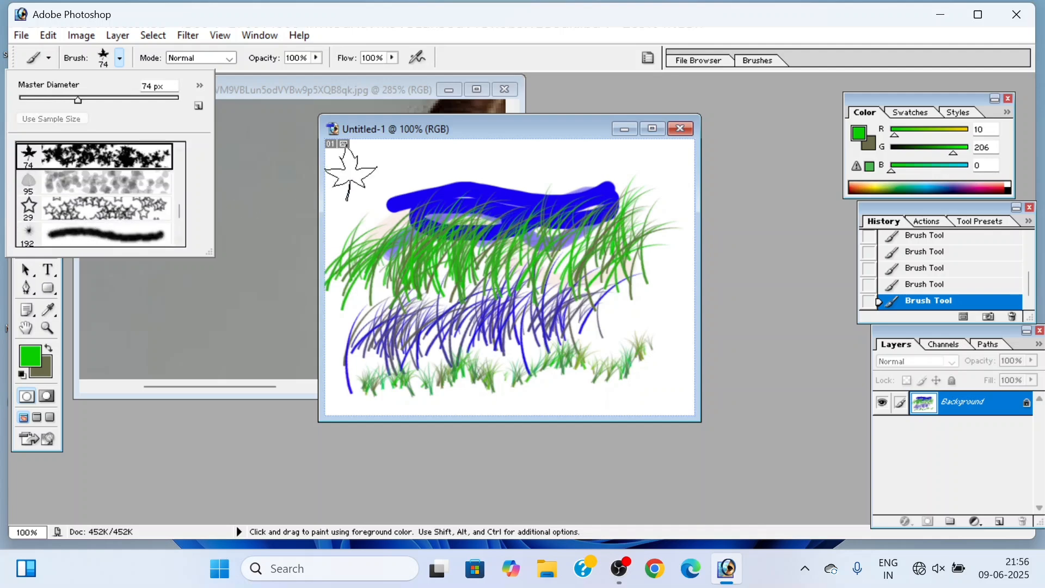
drag(361, 175, 352, 253)
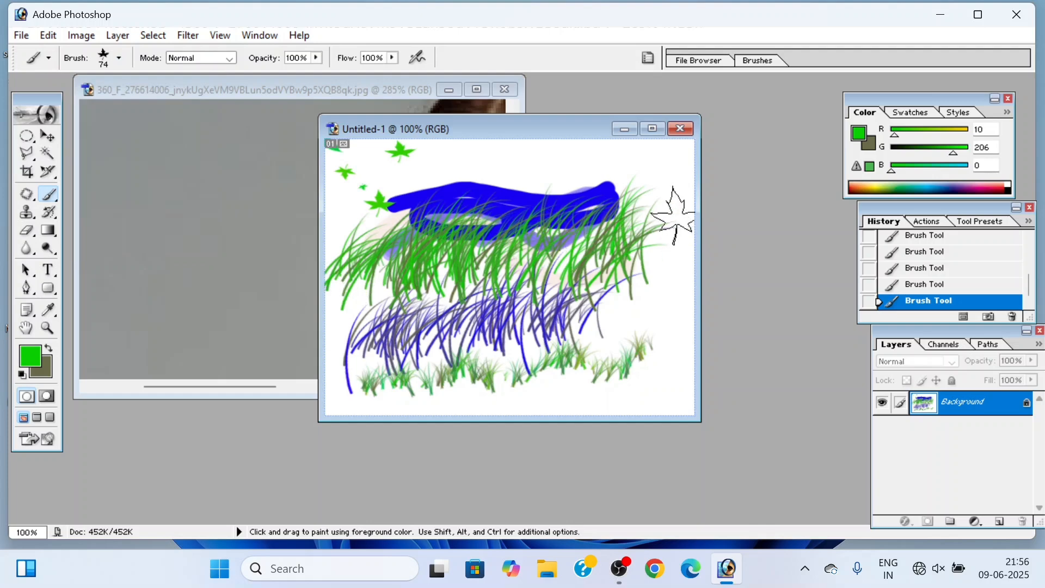
drag(674, 191, 544, 180)
mouse_move(462, 180)
mouse_down()
mouse_move(413, 245)
mouse_move(463, 326)
mouse_move(544, 348)
mouse_move(646, 332)
mouse_move(531, 376)
mouse_move(552, 373)
mouse_move(468, 376)
mouse_up()
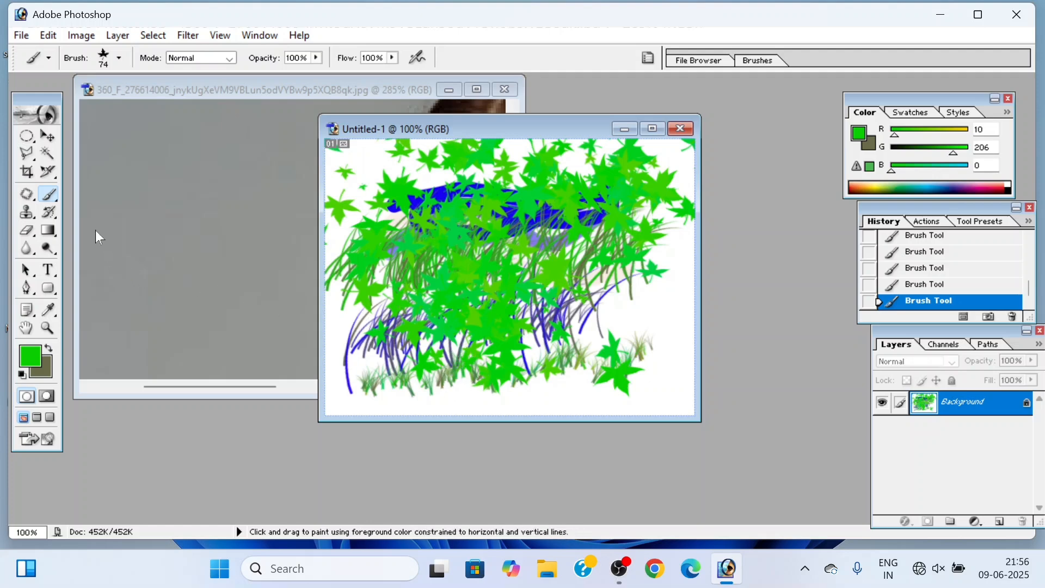
Step: Switch to the Pencil tool, set its master diameter to 64 px and draw a thick green winding stroke over the leaves
key(shift+b)
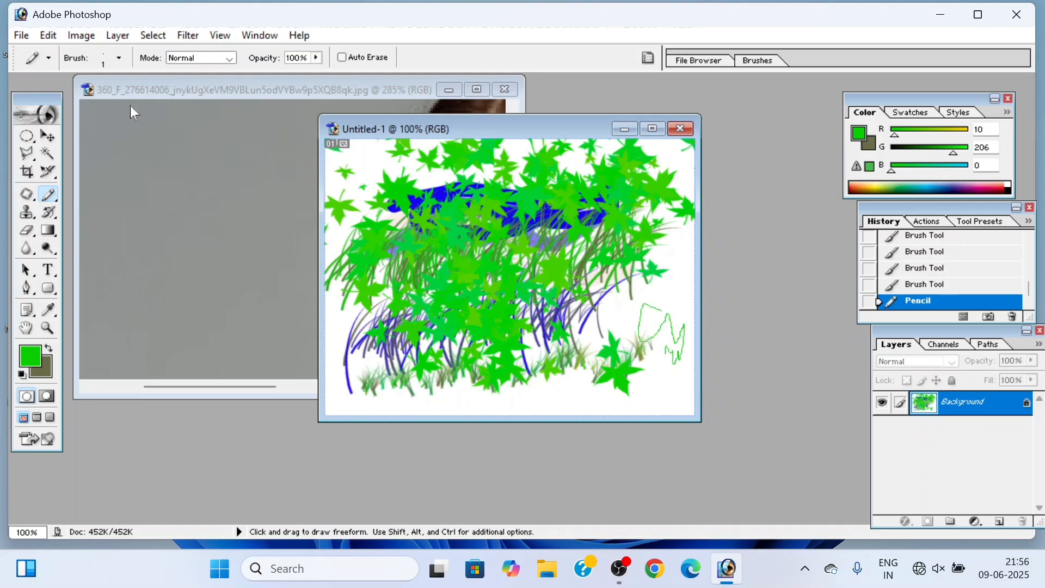
click(118, 59)
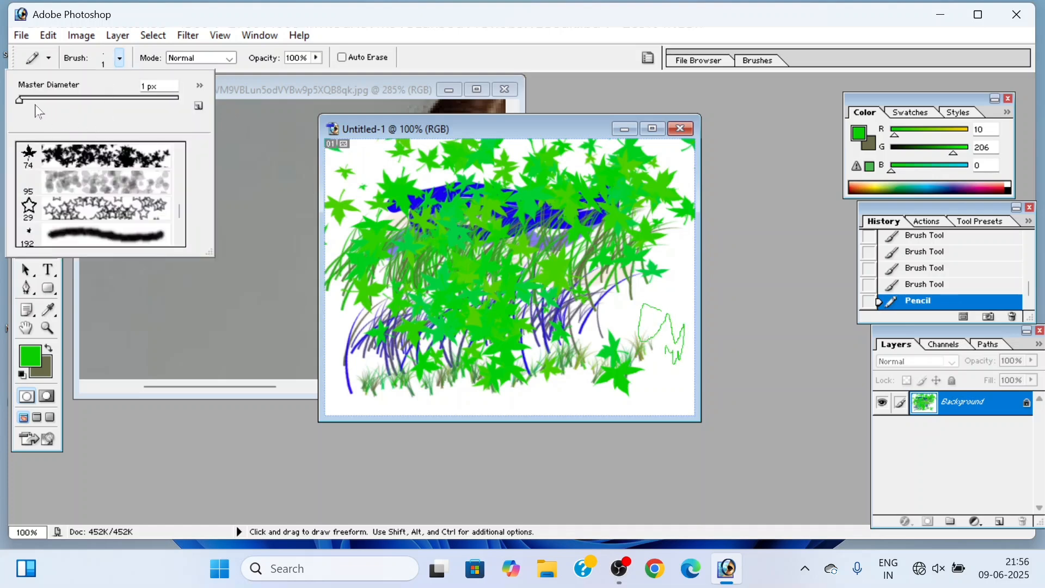
drag(20, 100, 71, 100)
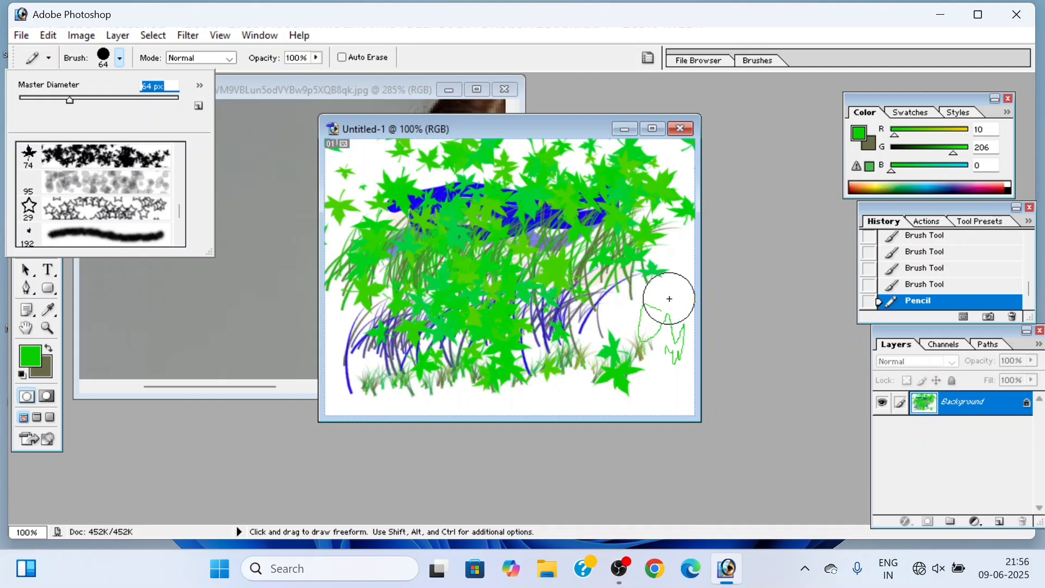
mouse_move(663, 295)
mouse_down()
mouse_move(594, 334)
mouse_move(429, 286)
mouse_move(591, 255)
mouse_move(594, 222)
mouse_move(508, 198)
mouse_move(388, 223)
mouse_up()
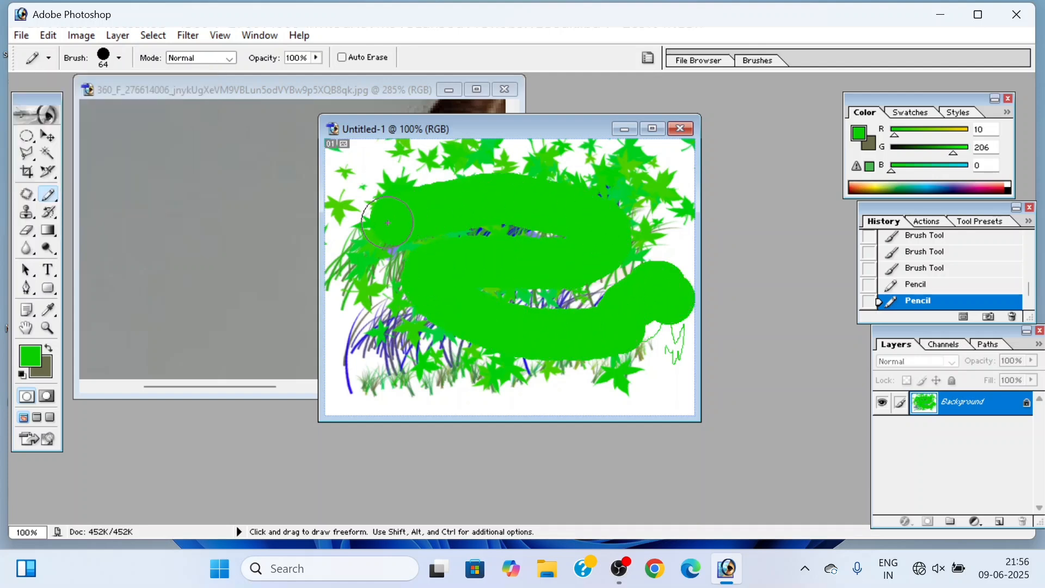
Step: Choose the 29 px star pencil tip and draw green stars along the bottom of the canvas
click(119, 59)
click(106, 207)
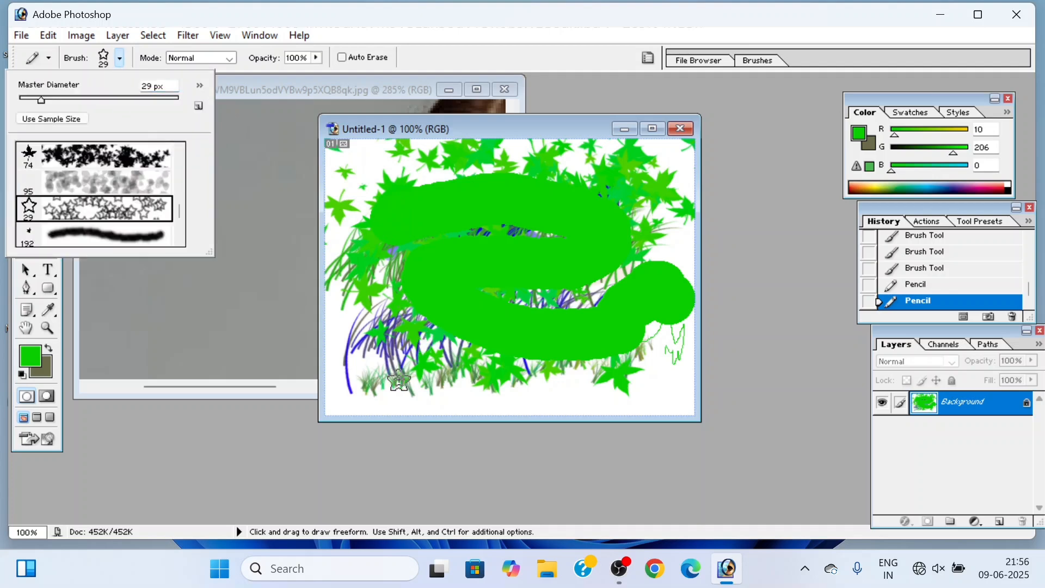
drag(397, 384, 672, 391)
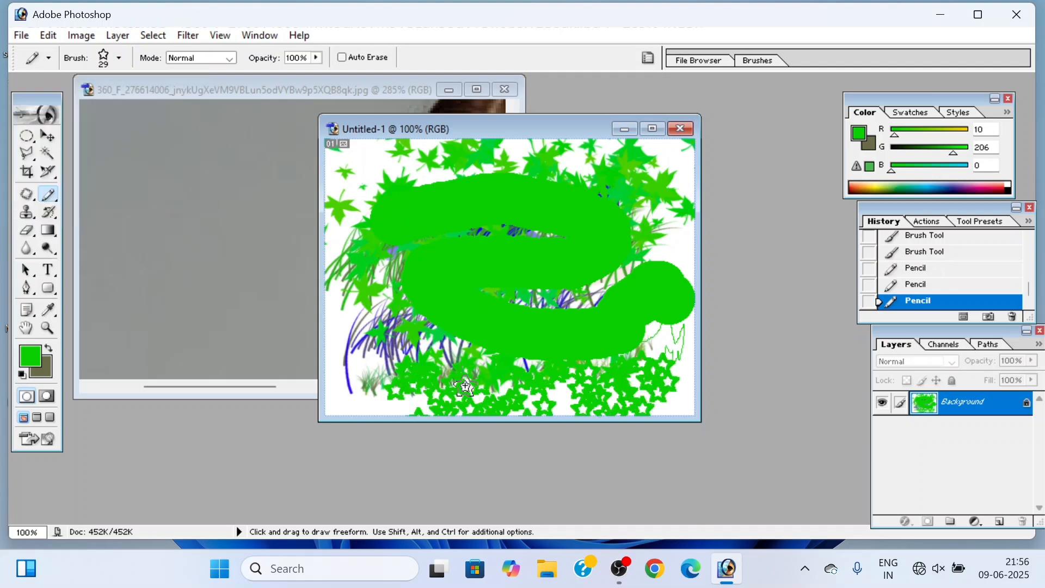
drag(378, 397, 356, 347)
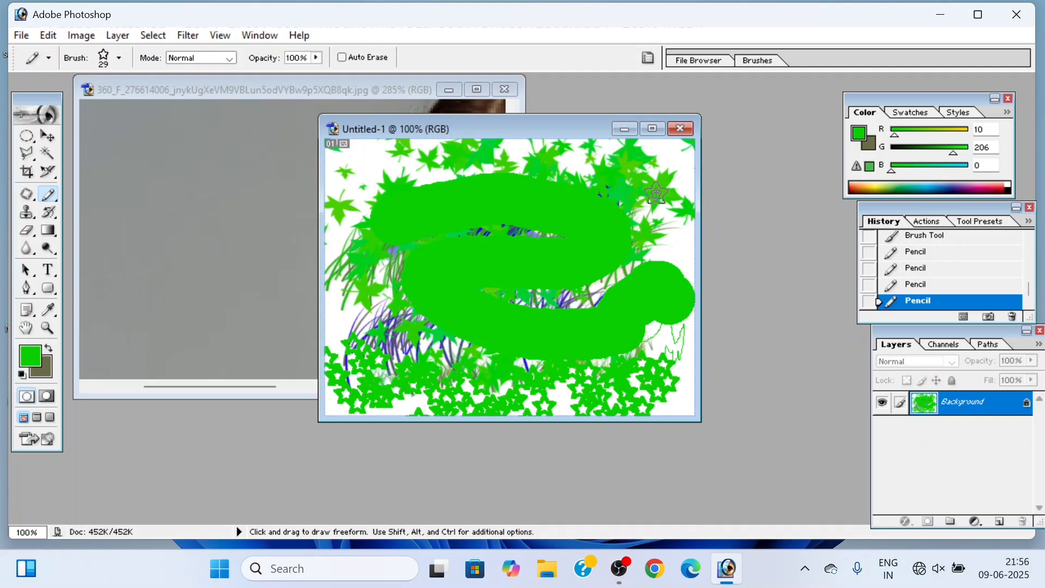
Step: Close the Untitled-1 practice document without saving it and create a new blank document with the default settings
click(681, 129)
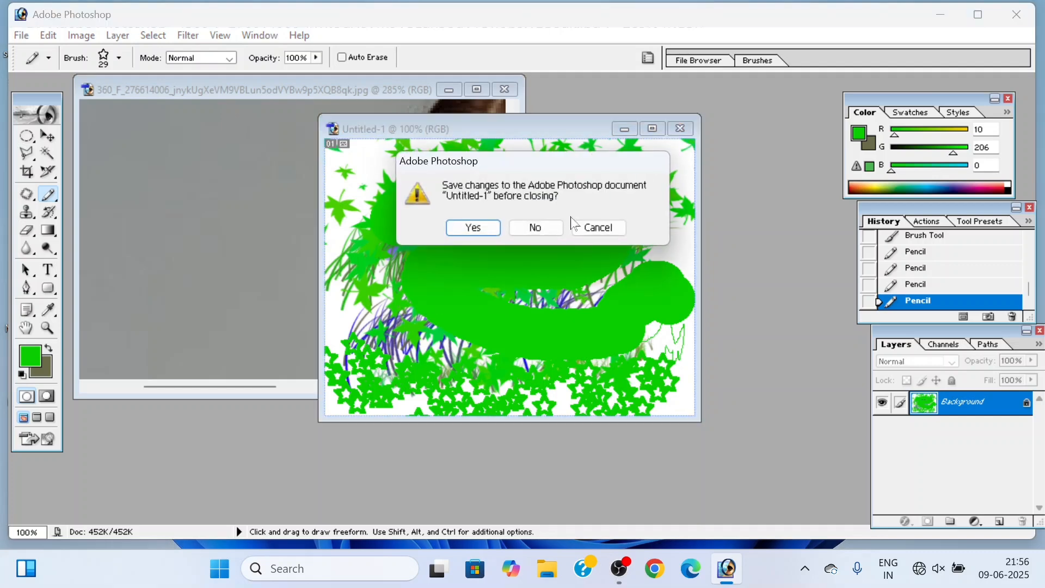
click(539, 229)
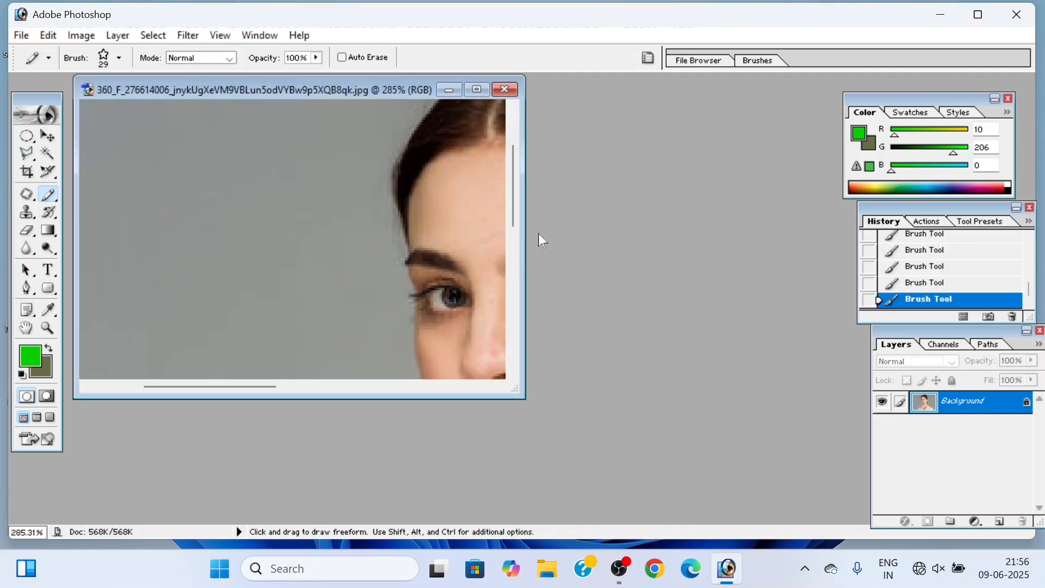
key(ctrl+n)
key(Return)
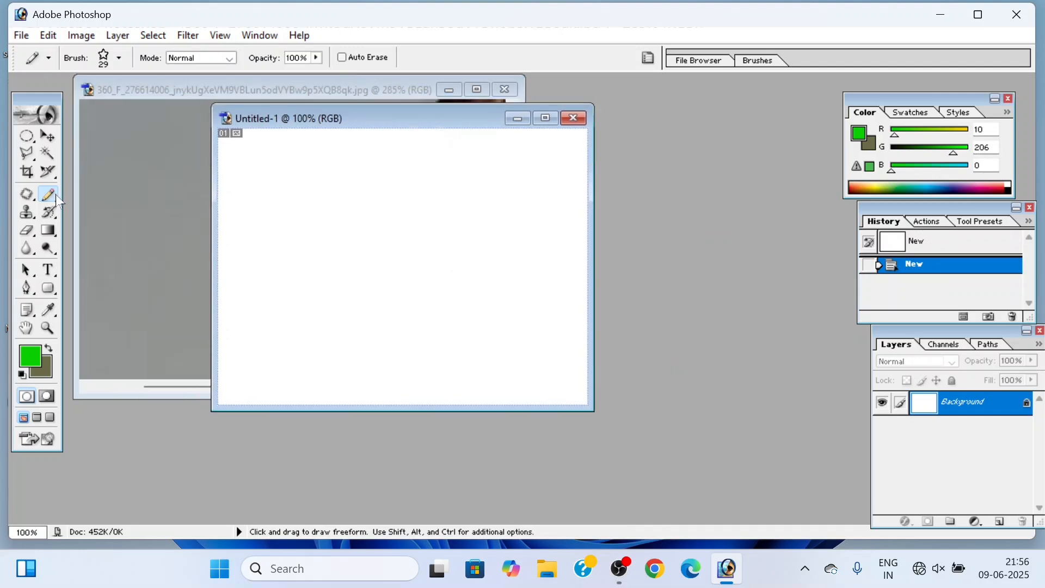
Step: Make a frame-shaped selection with the Rectangular Marquee by subtracting a smaller rectangle from a large one on the blank canvas
drag(56, 196, 82, 211)
click(116, 201)
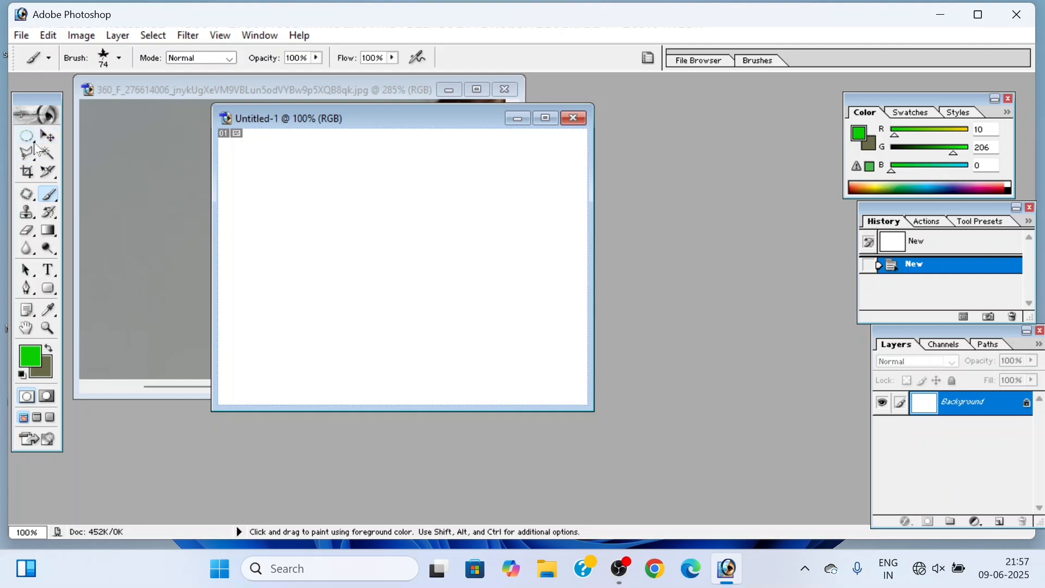
drag(26, 136, 82, 138)
click(98, 138)
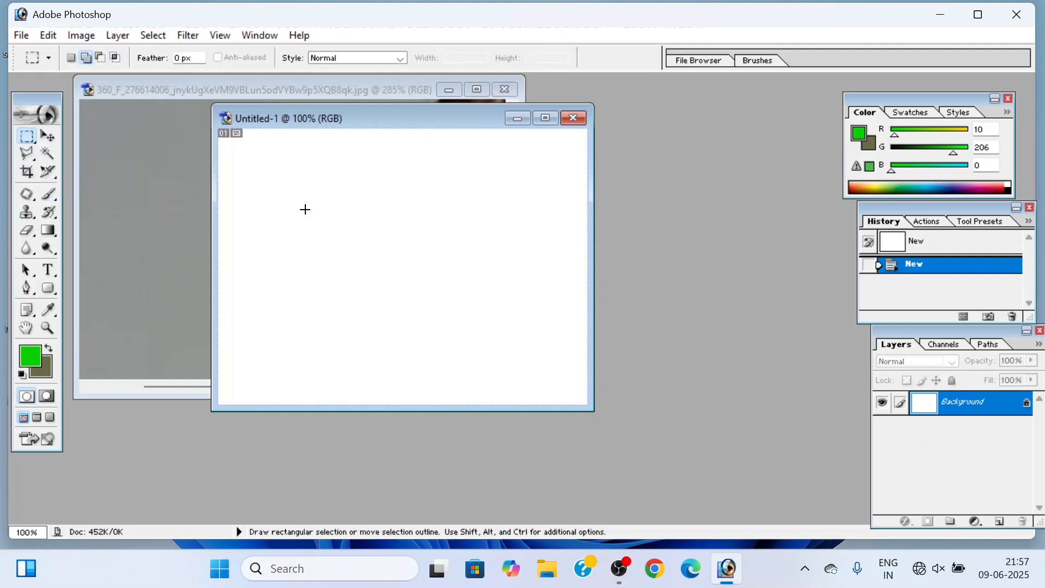
drag(407, 253, 517, 346)
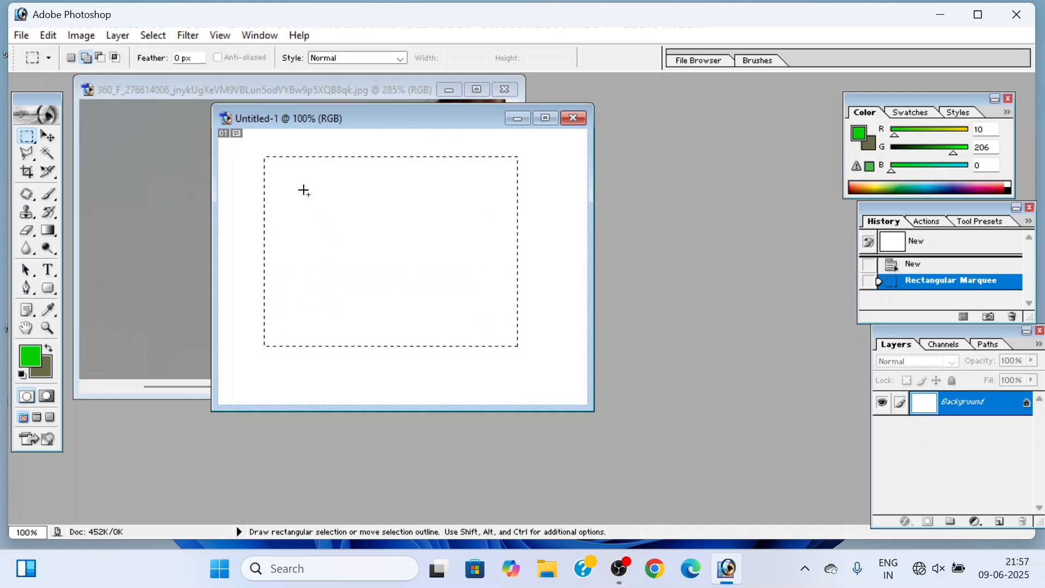
drag(293, 180, 300, 201)
drag(413, 279, 497, 326)
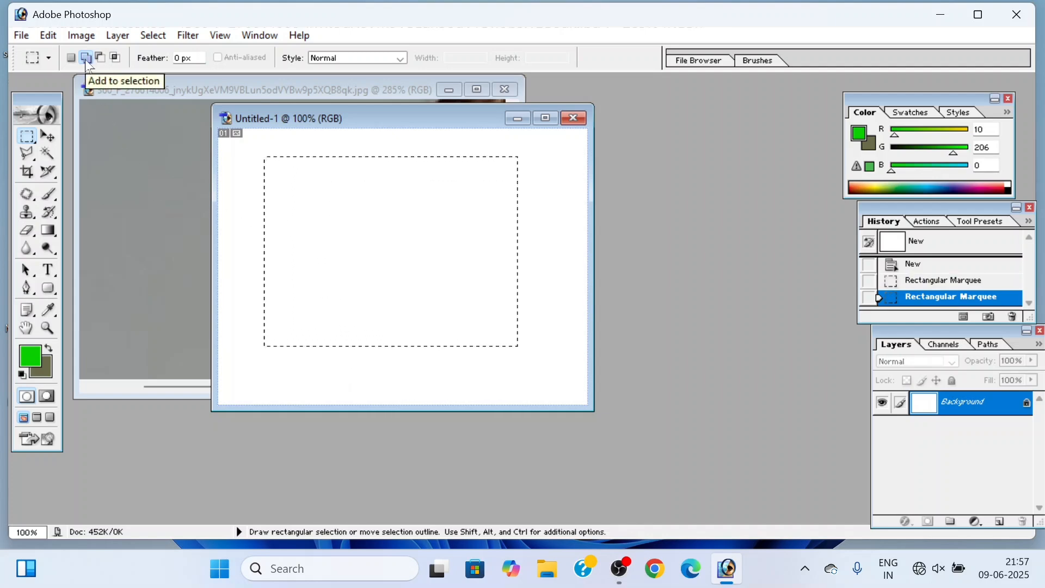
click(100, 58)
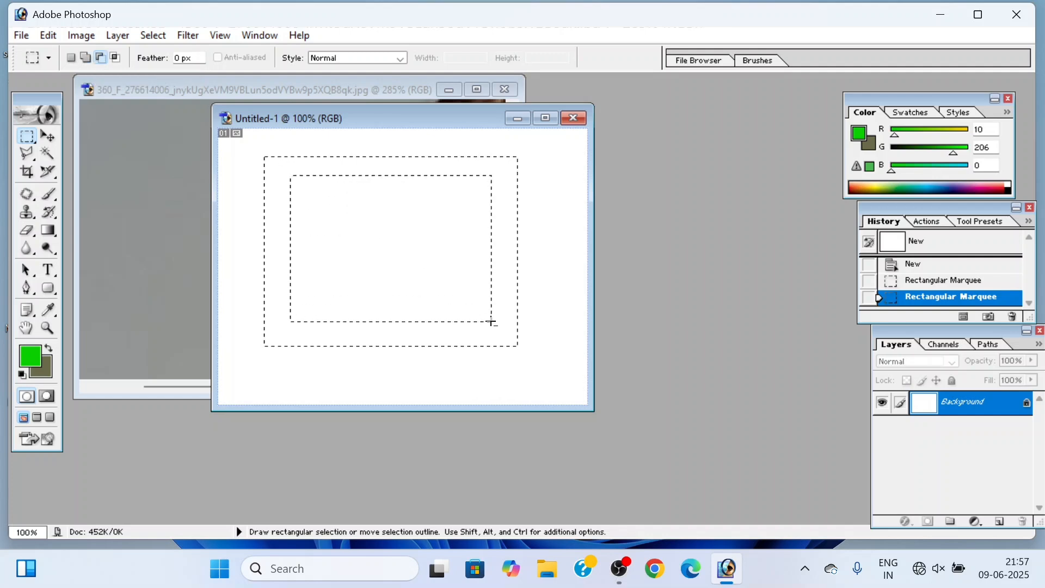
drag(491, 321, 492, 321)
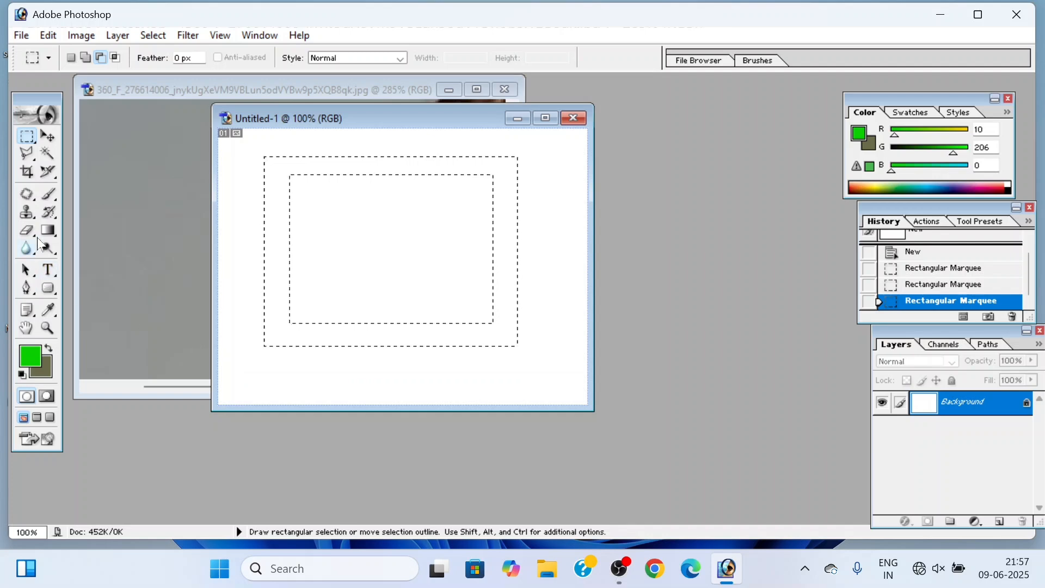
Step: Choose the soft 45 px brush and paint green around all four sides of the frame selection
click(48, 197)
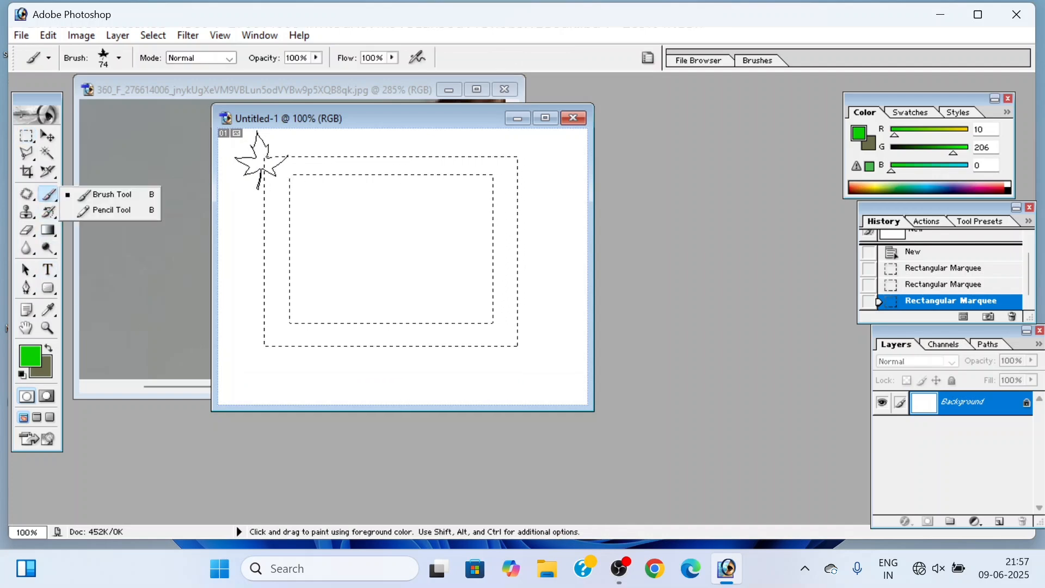
click(118, 58)
scroll(94, 195, down, 5)
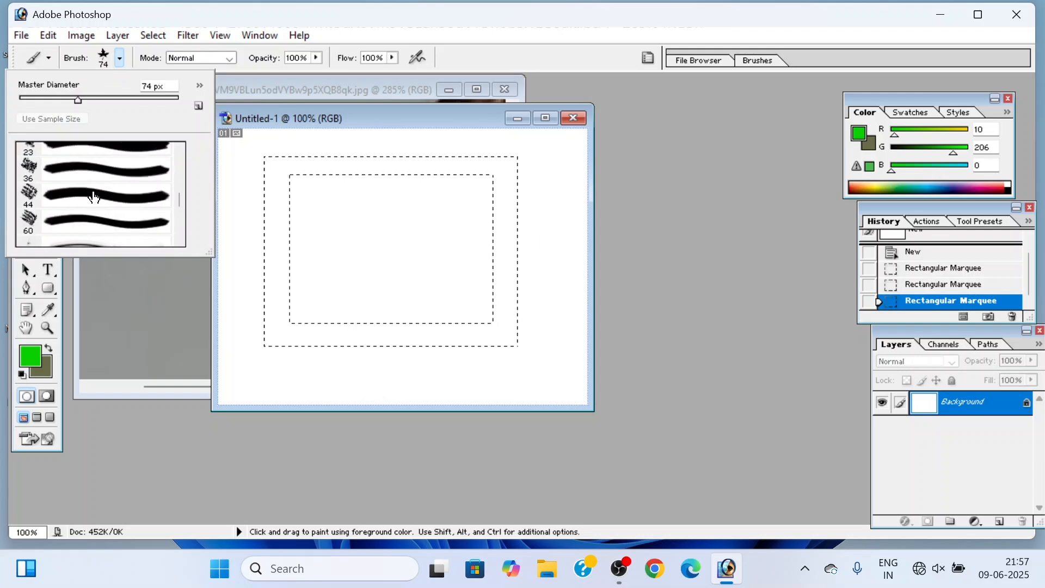
scroll(94, 196, up, 5)
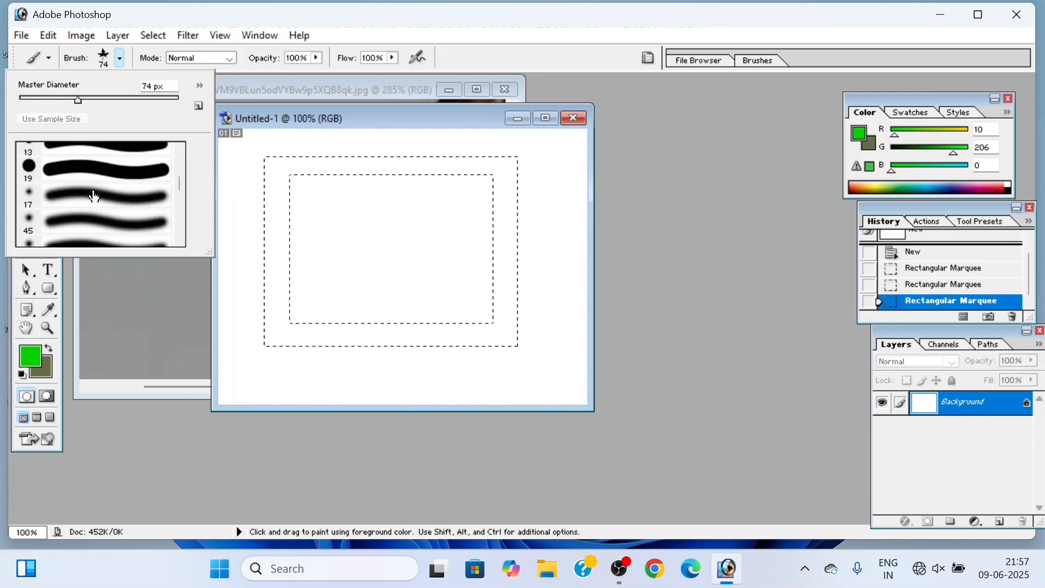
scroll(94, 196, up, 3)
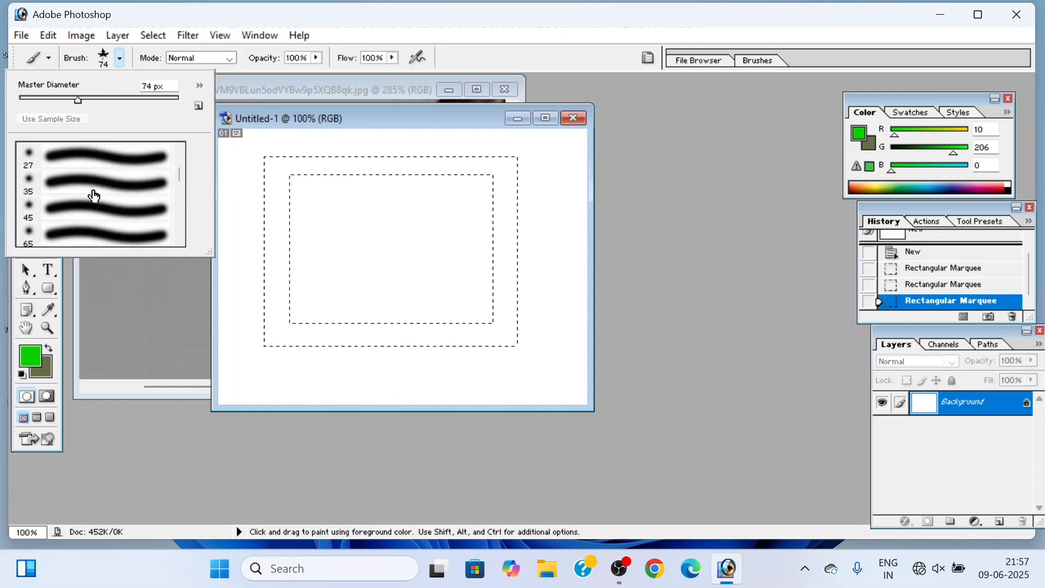
click(79, 213)
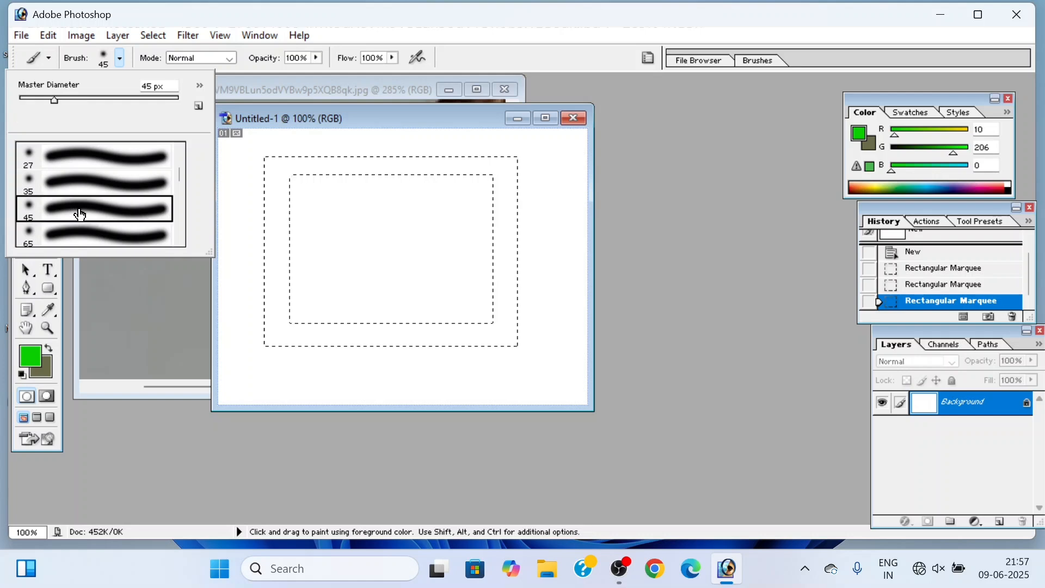
click(275, 165)
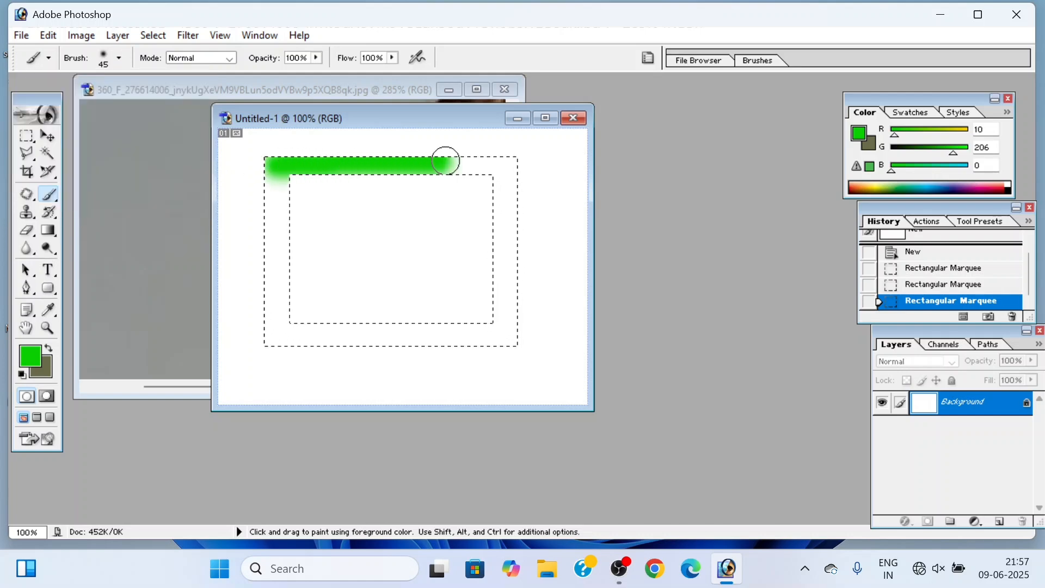
drag(513, 221, 515, 271)
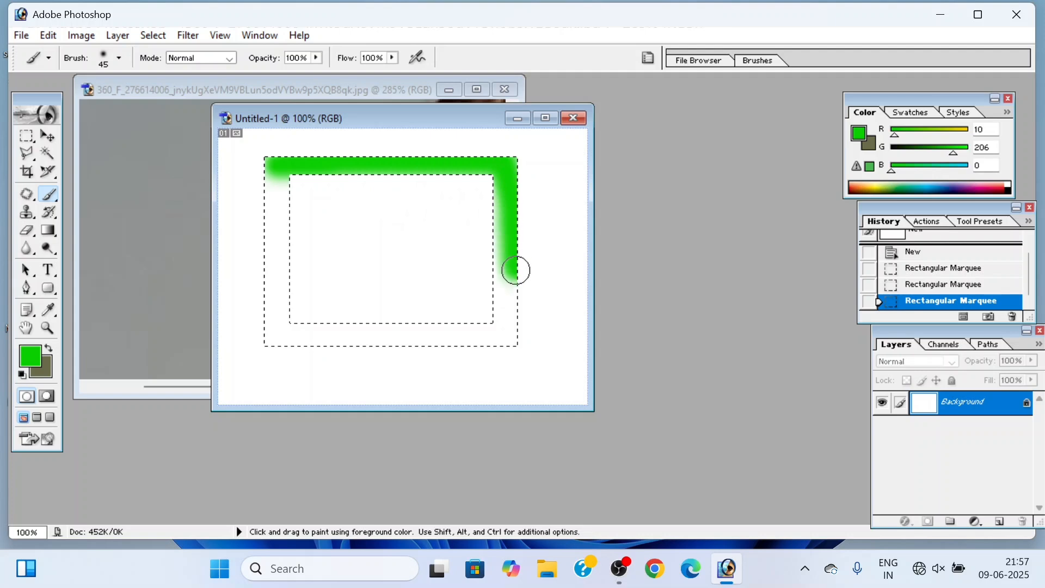
drag(470, 344, 366, 344)
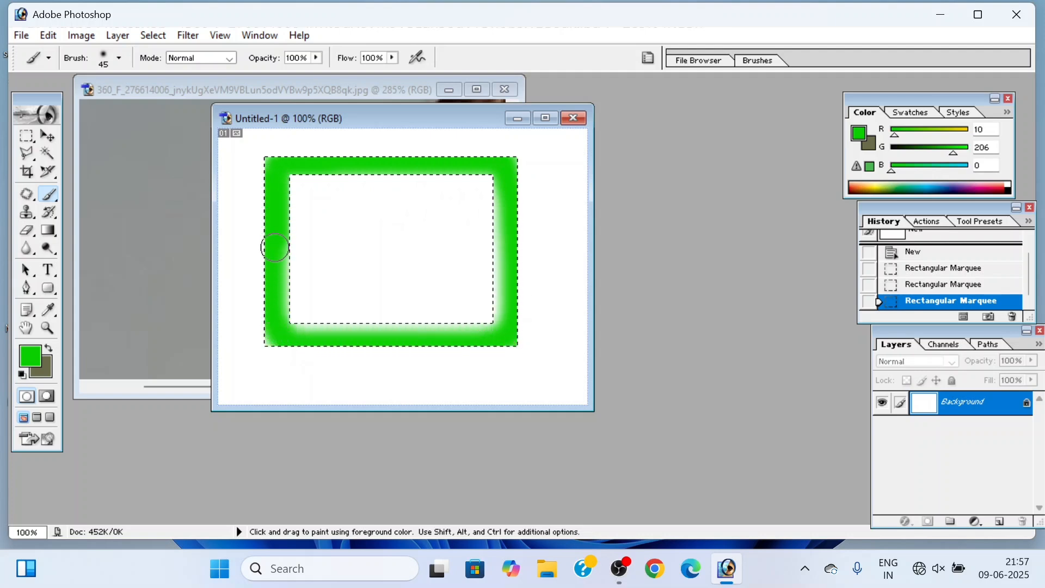
mouse_move(361, 323)
mouse_down()
mouse_move(483, 312)
mouse_move(494, 269)
mouse_move(492, 198)
mouse_move(461, 161)
mouse_move(272, 175)
mouse_up()
Step: Lower the brush opacity to 41% and change the foreground colour to magenta (RGB 206, 0, 126)
click(315, 57)
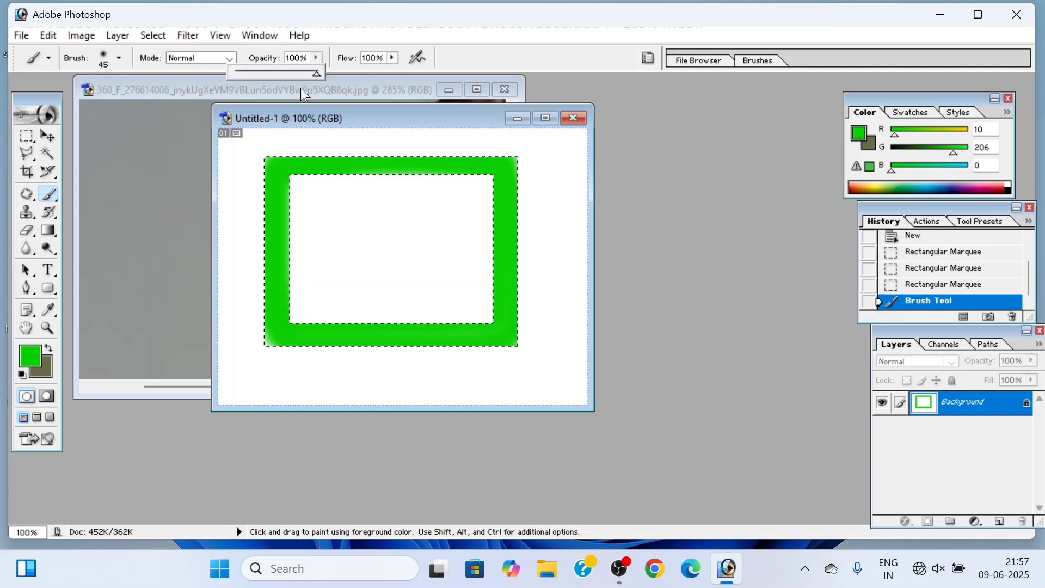
drag(317, 74, 269, 74)
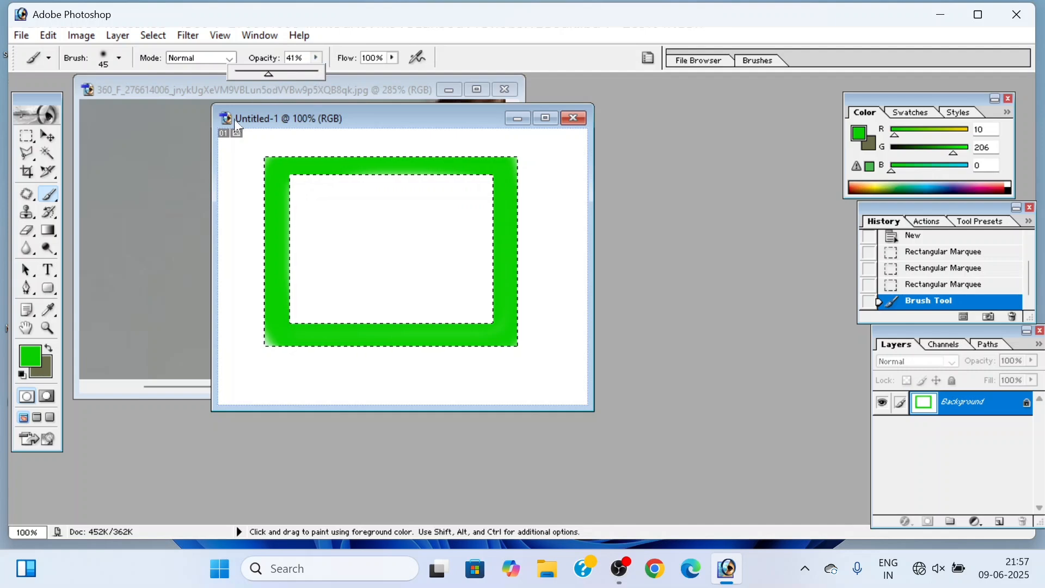
click(33, 356)
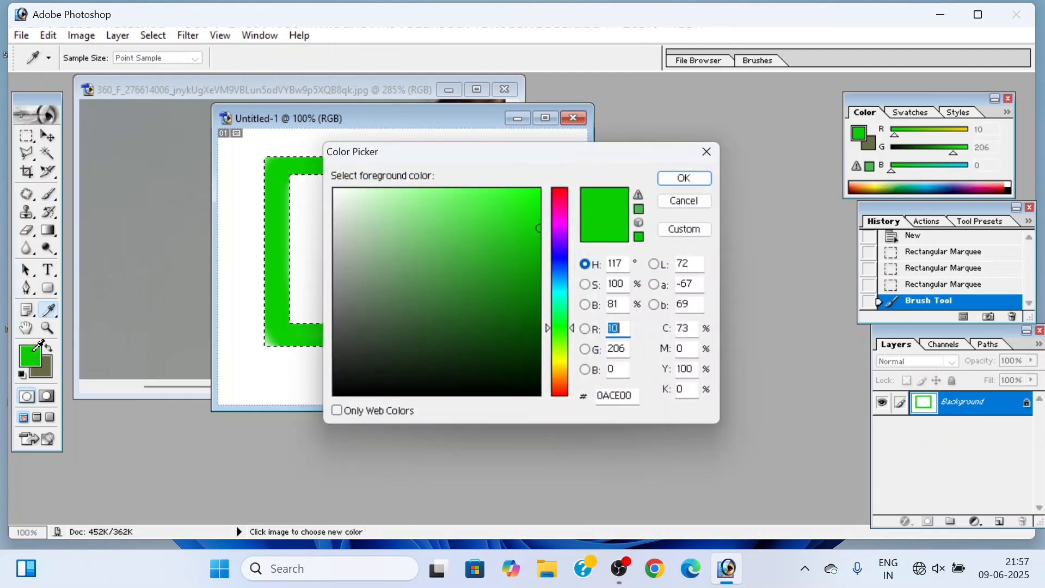
click(555, 272)
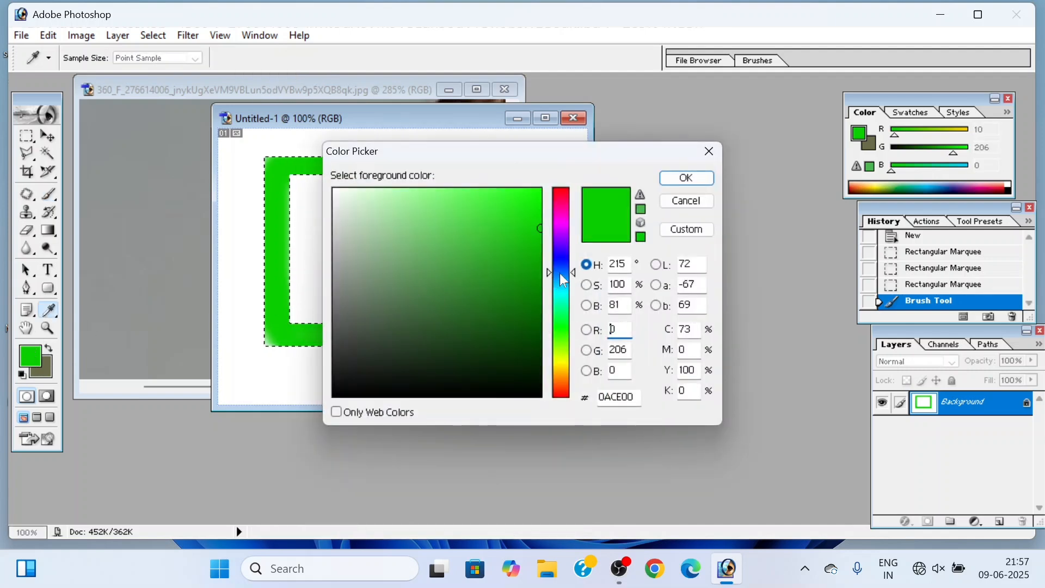
click(562, 210)
click(686, 178)
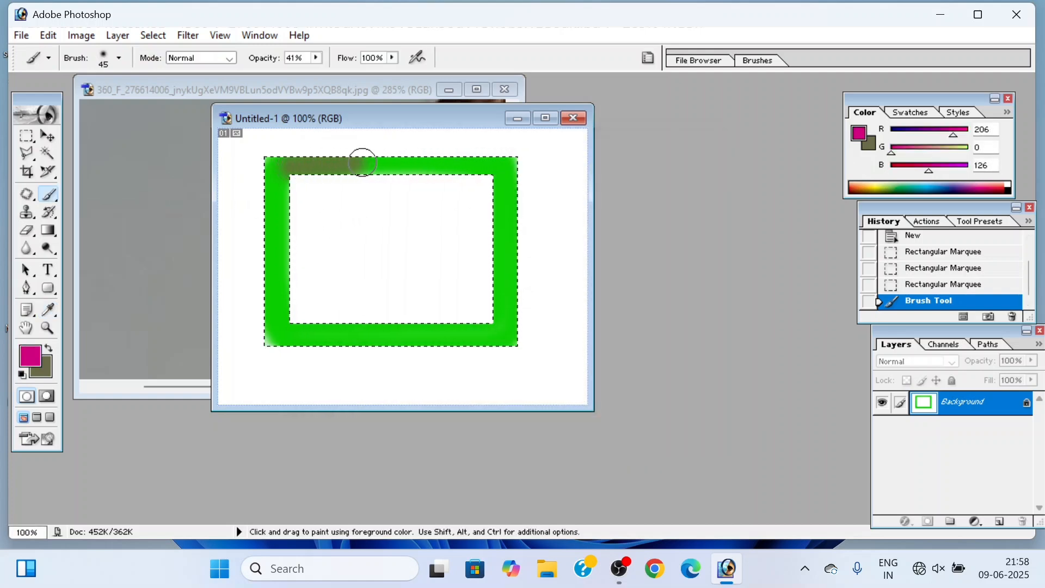
Step: Paint semi-transparent magenta strokes over the four sides of the green frame, leaving gaps near the corners
drag(438, 161, 494, 158)
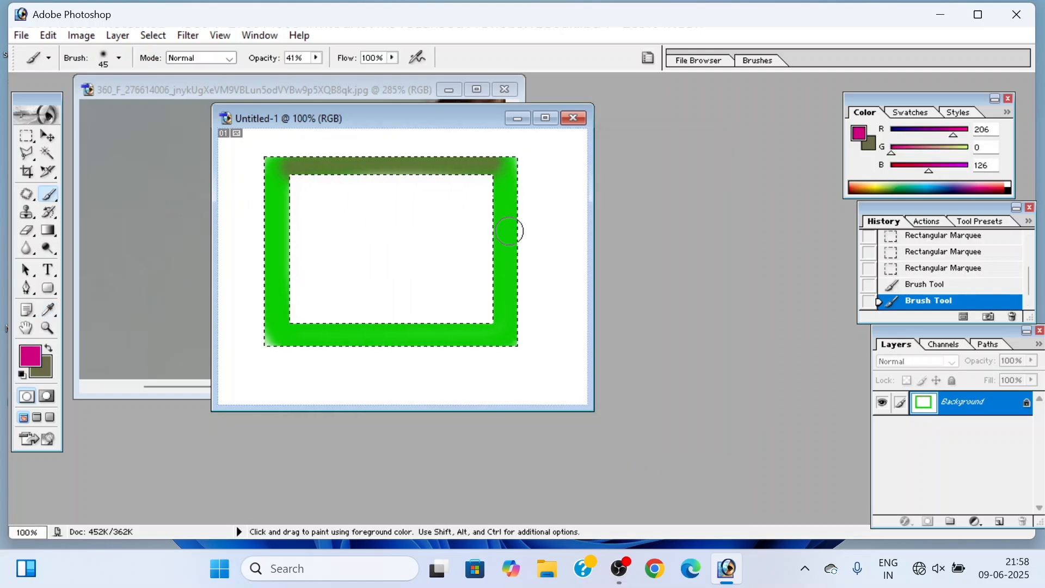
drag(505, 216, 506, 292)
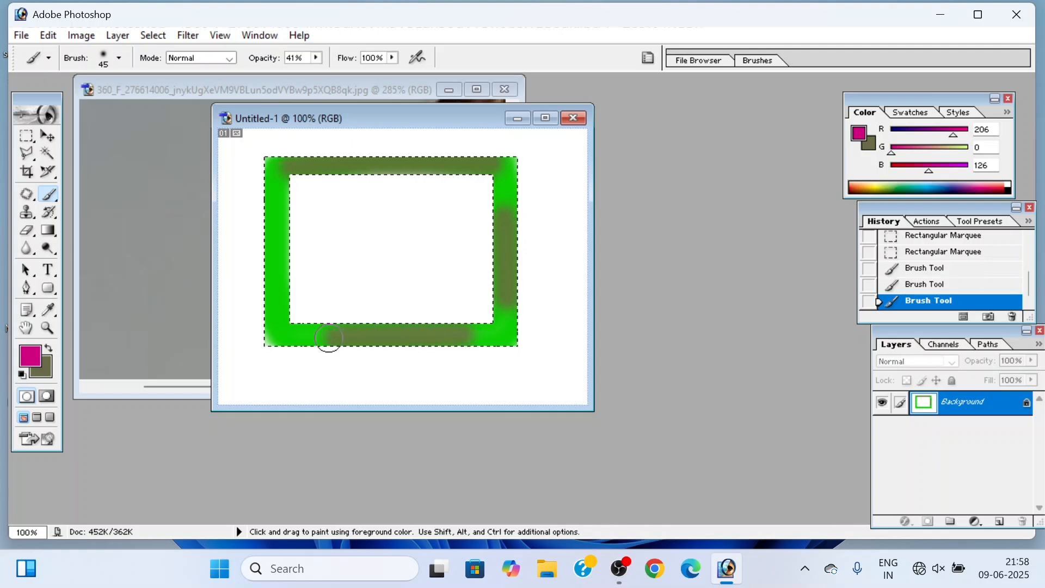
drag(274, 198, 275, 261)
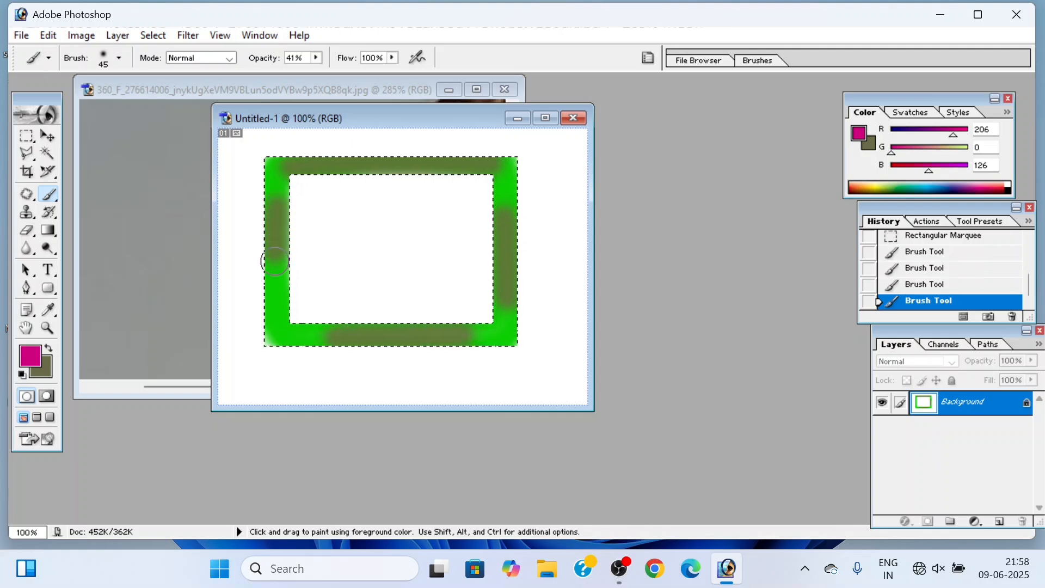
click(277, 294)
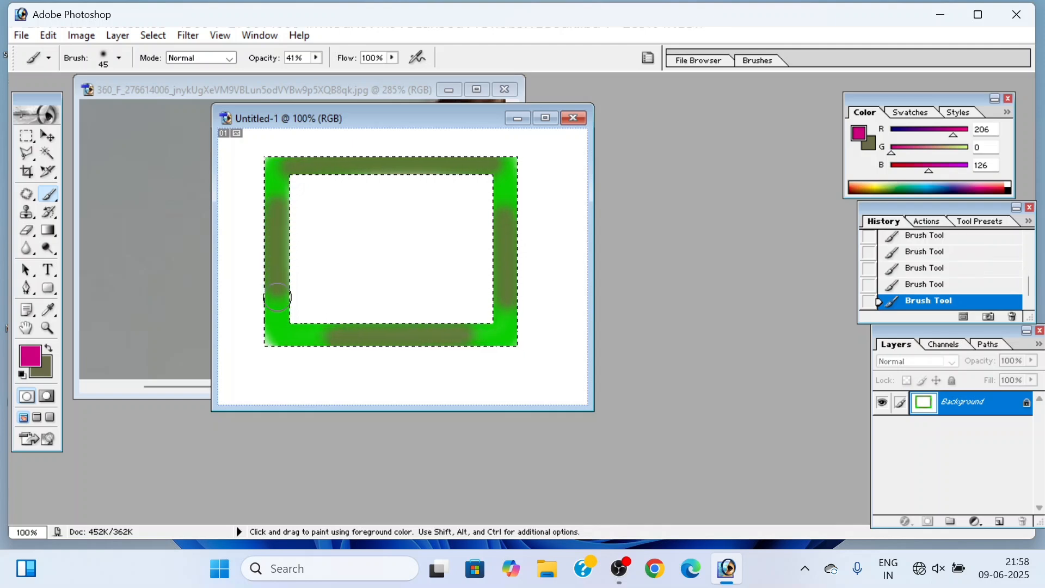
Step: Raise the brush opacity to 100% and paint solid magenta over the four corners of the frame
click(316, 58)
drag(317, 74, 364, 73)
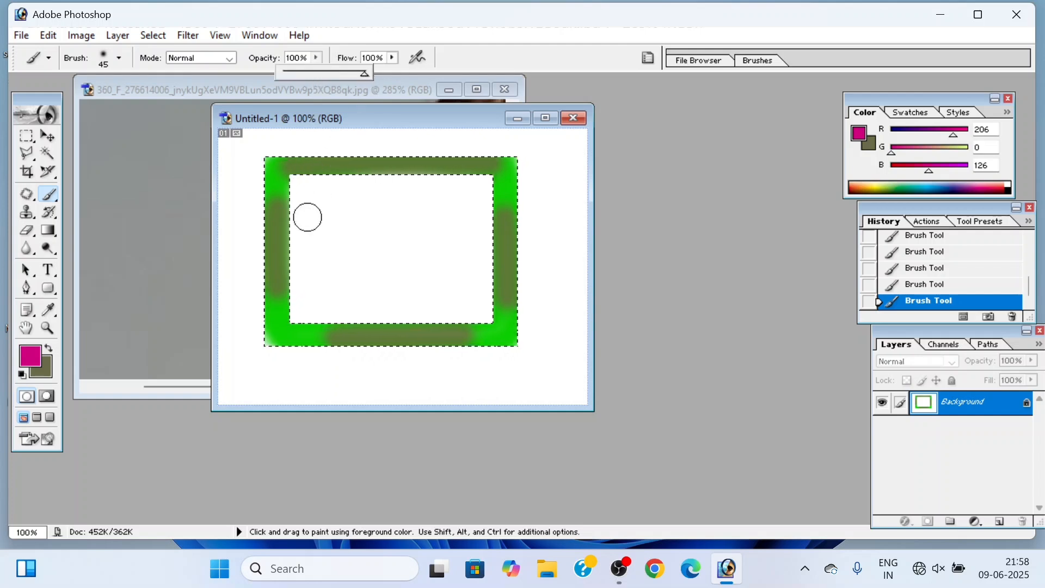
click(277, 323)
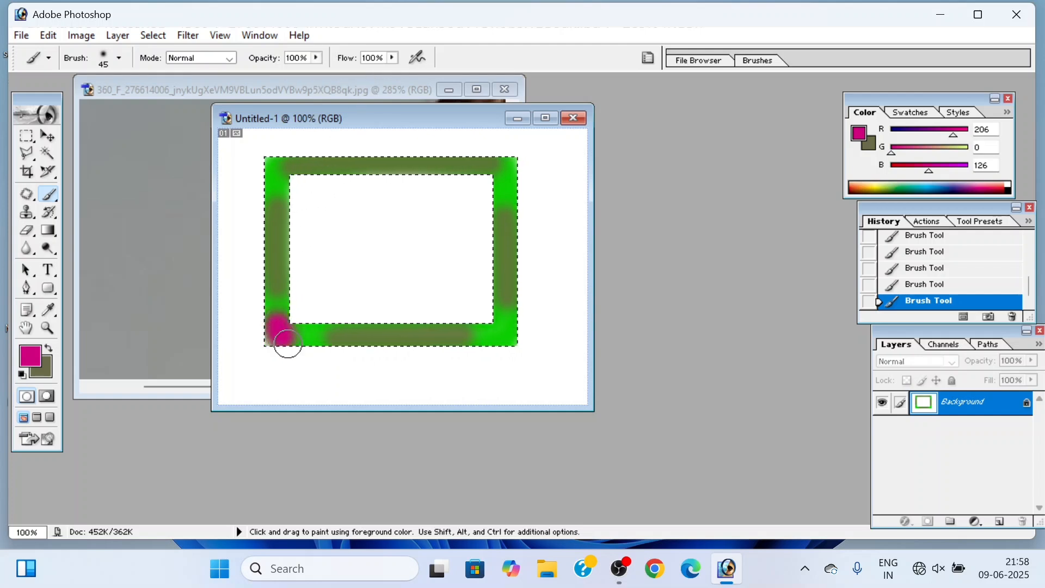
mouse_move(481, 331)
mouse_down()
mouse_move(506, 322)
mouse_move(511, 306)
mouse_up()
drag(505, 188, 504, 170)
drag(280, 165, 276, 179)
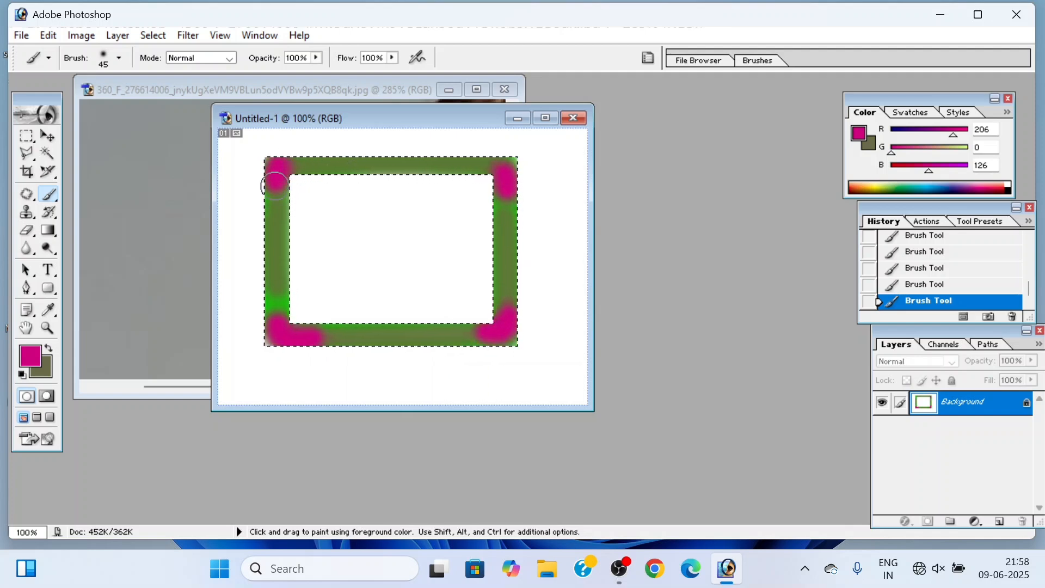
Step: Clear the frame selection and try to move the painted frame with the Move tool
key(ctrl+d)
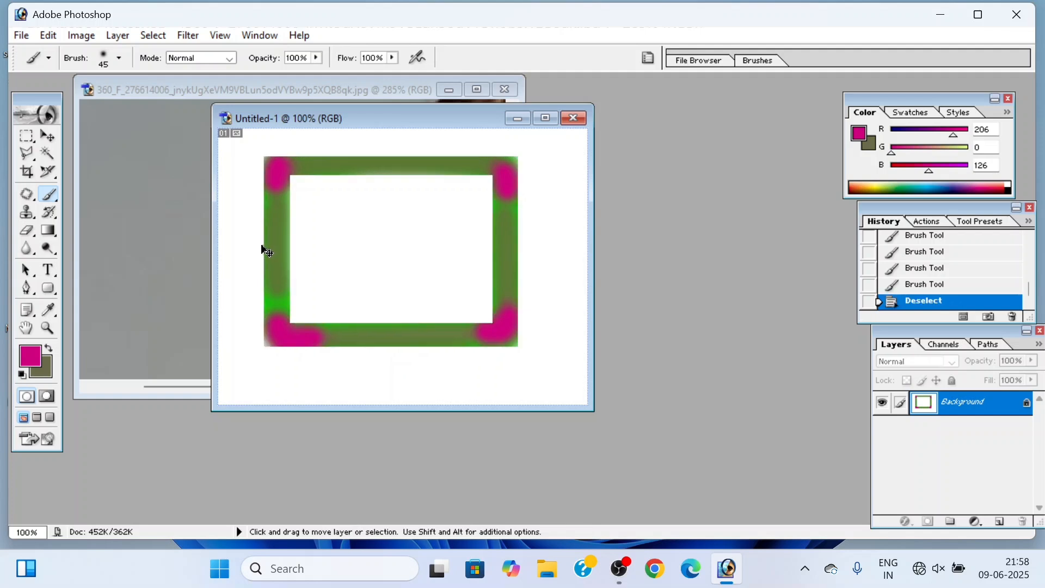
click(54, 137)
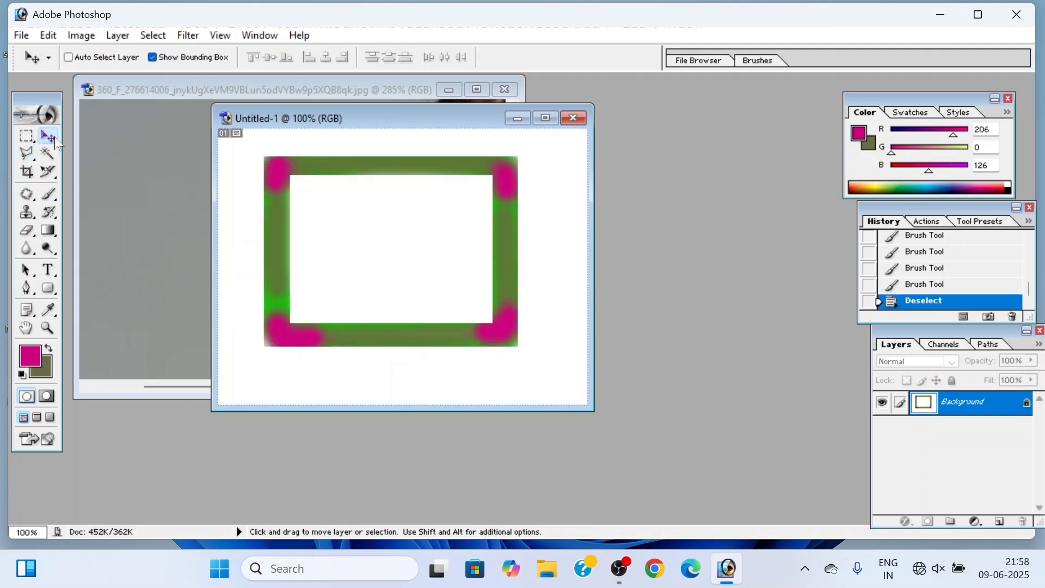
click(278, 224)
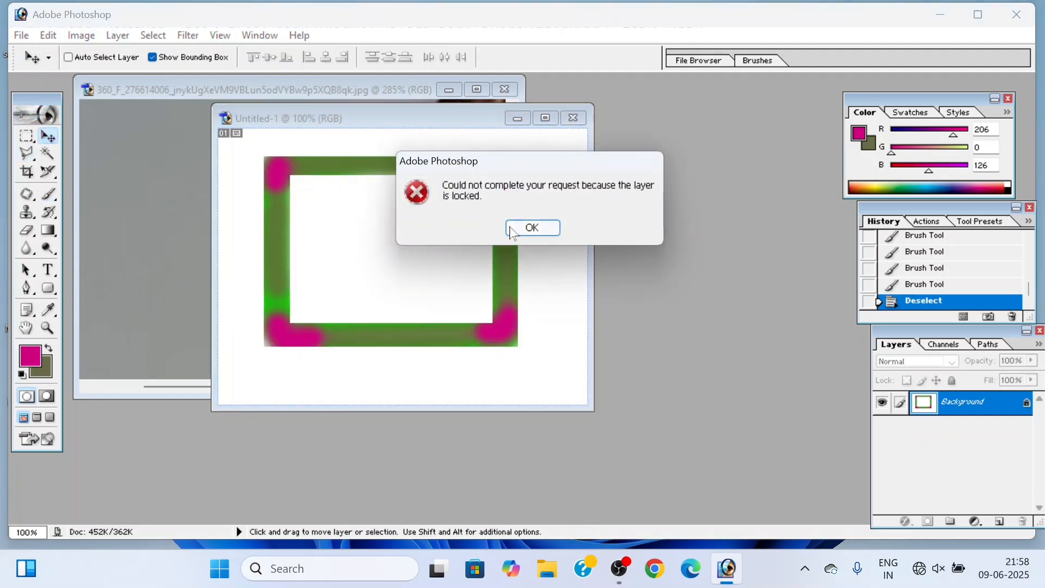
click(532, 226)
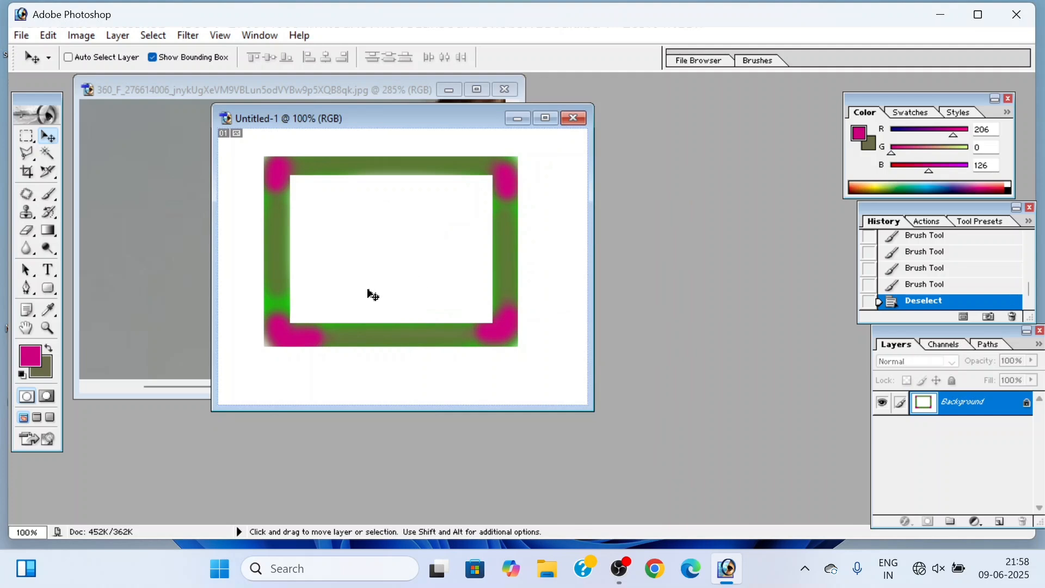
Step: Close the painted frame document without saving and show the whole portrait
click(573, 118)
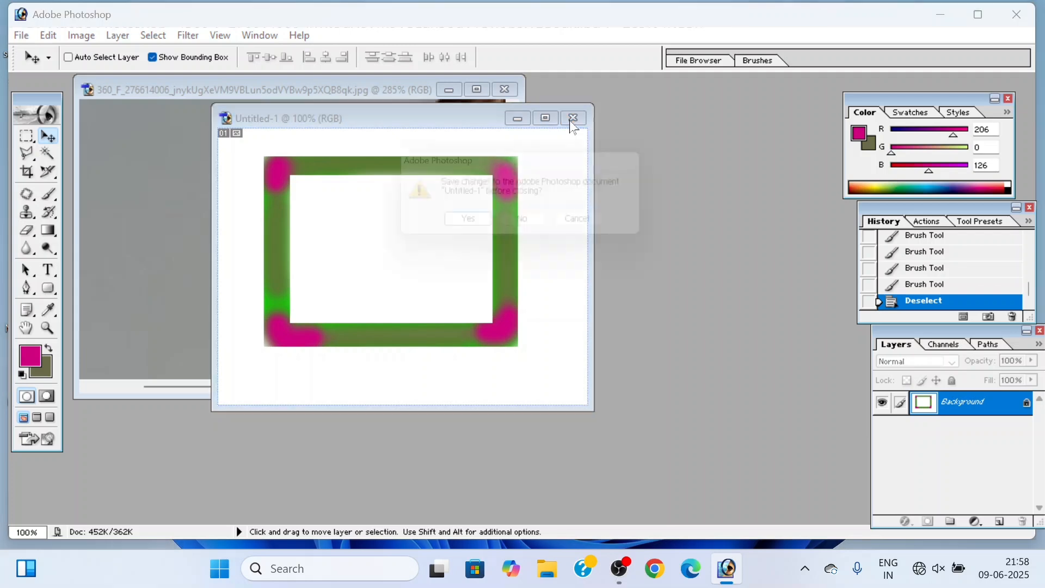
click(533, 230)
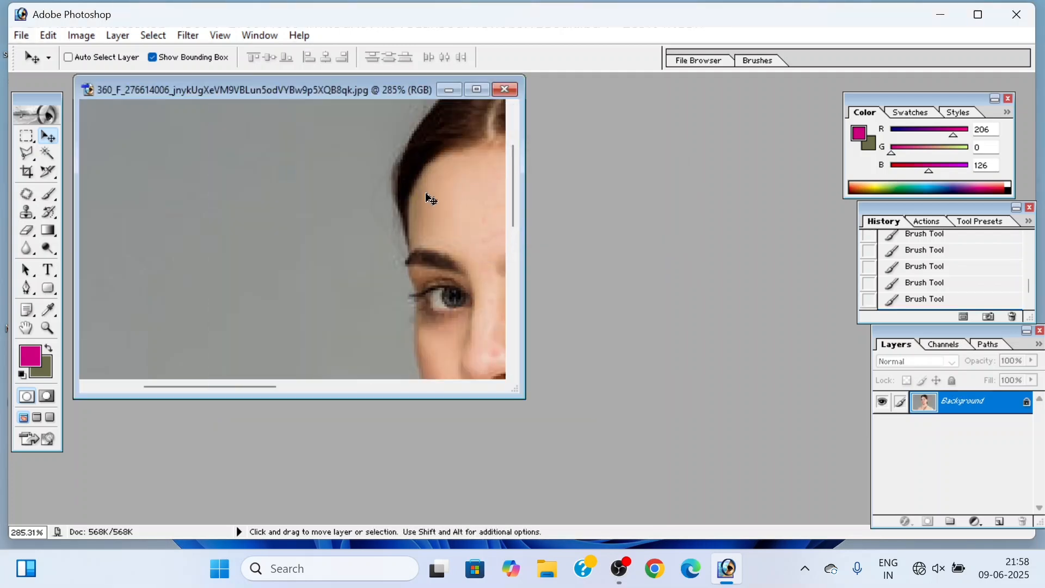
scroll(430, 198, up, 2)
scroll(445, 174, down, 5)
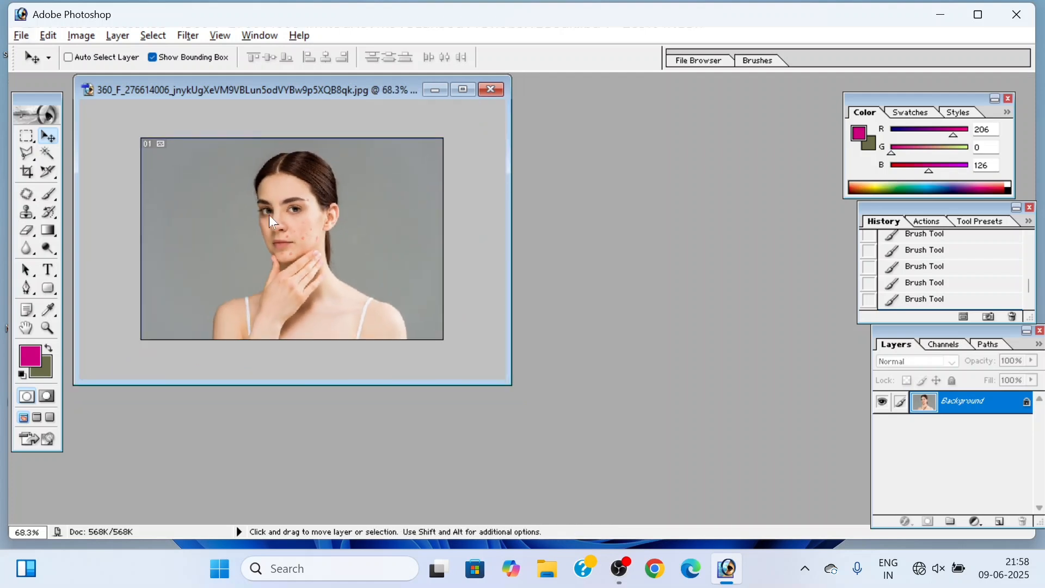
Step: Select the Healing Brush, create a white RGB document at Default Photoshop Size, and place it beside the portrait
mouse_move(33, 202)
mouse_down()
mouse_move(39, 210)
mouse_move(90, 196)
mouse_up()
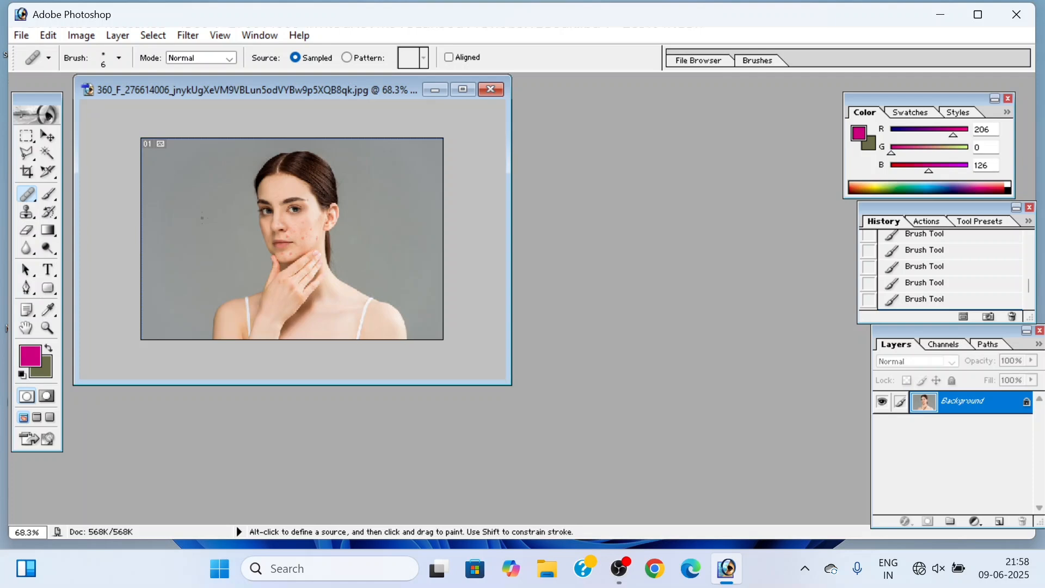
key(ctrl+n)
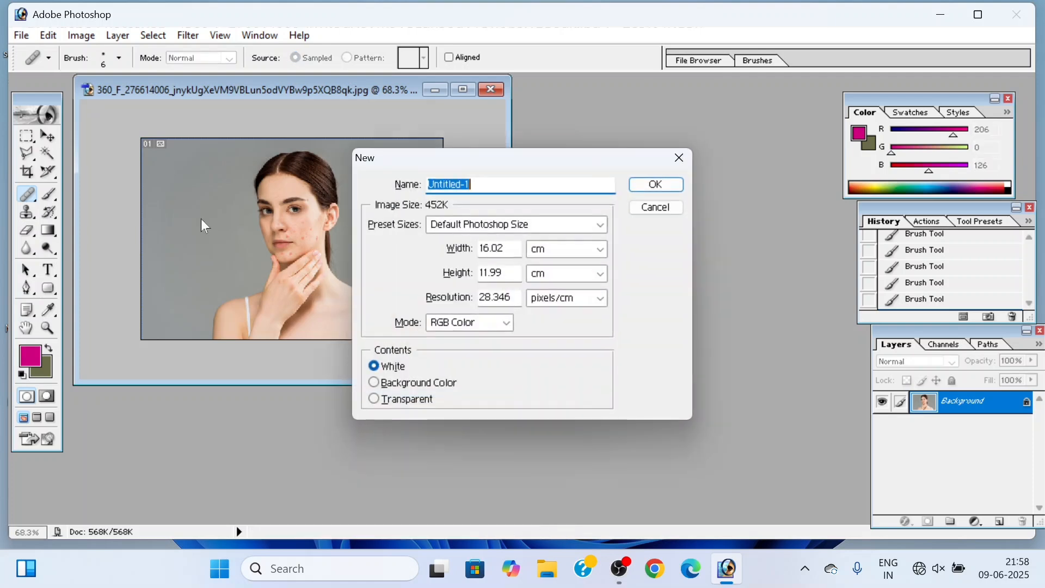
click(655, 185)
drag(329, 119, 703, 129)
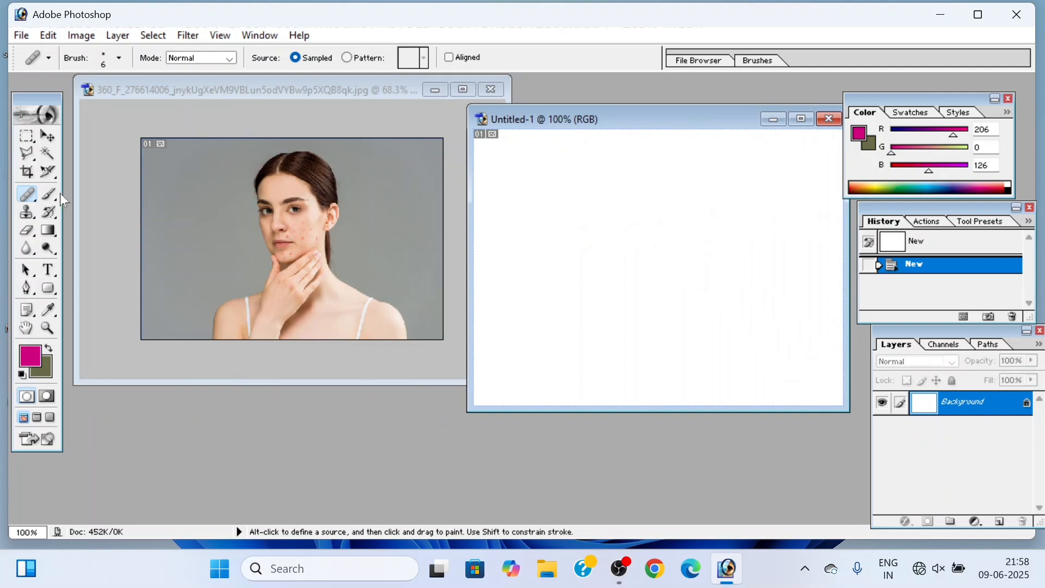
Step: Set the Healing Brush diameter to 53 px for the portrait
click(27, 194)
click(282, 197)
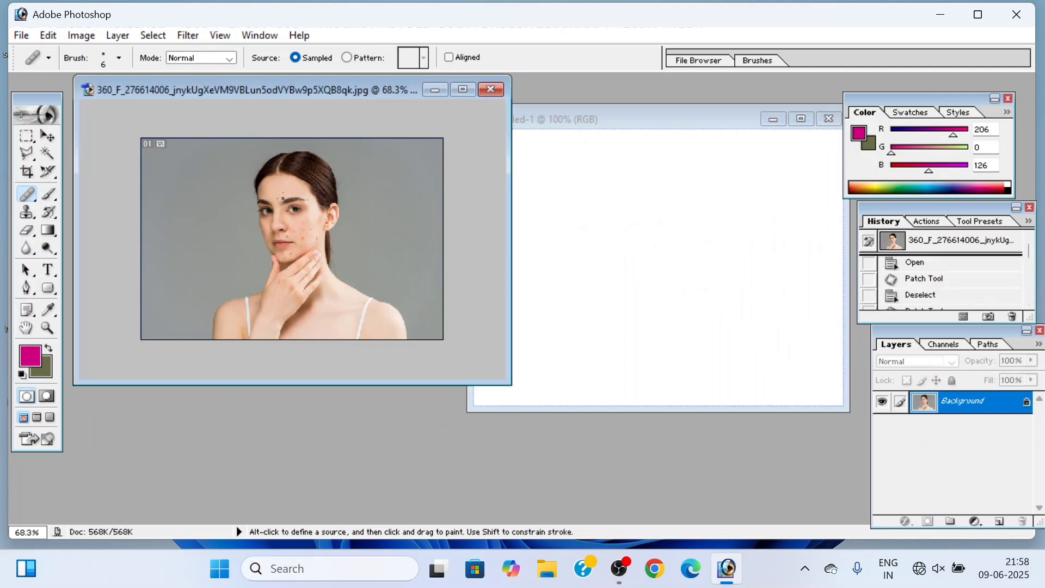
right_click(281, 199)
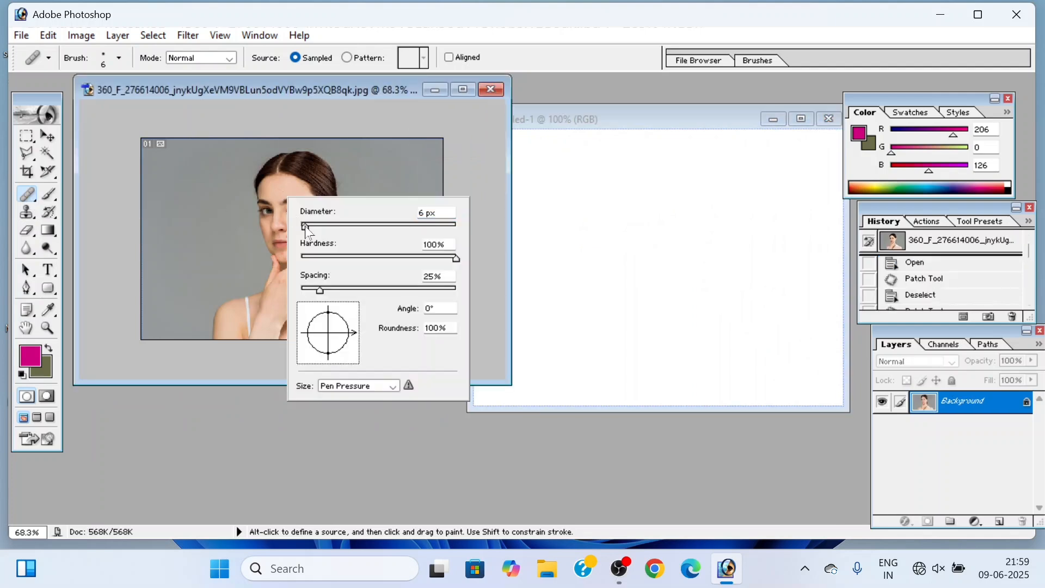
mouse_move(306, 227)
mouse_down()
mouse_move(350, 226)
mouse_move(342, 227)
mouse_up()
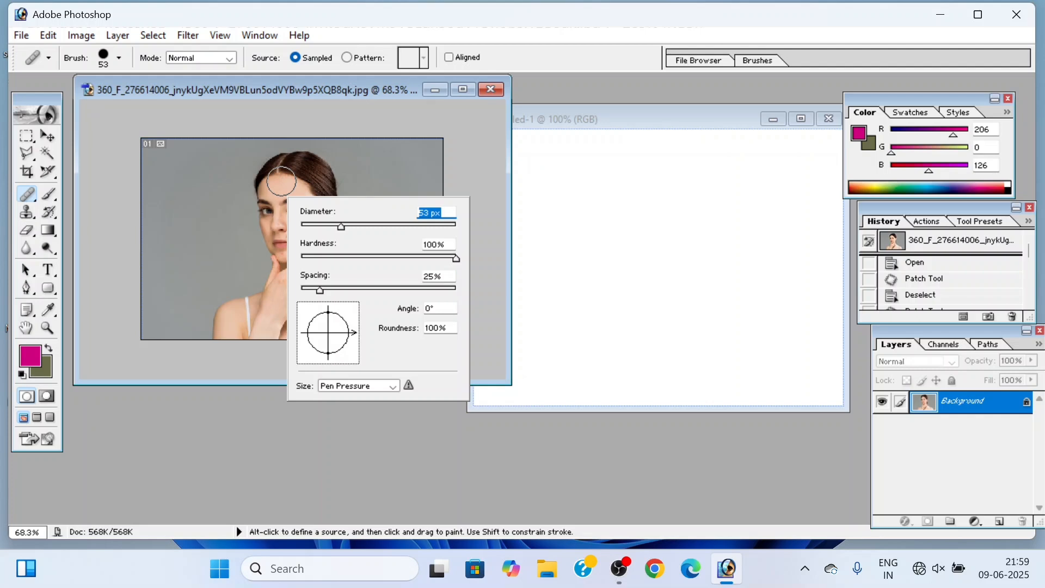
Step: Sample the woman's forehead, heal-paint her head and hand onto the blank document, and close that document without saving
alt+click(272, 182)
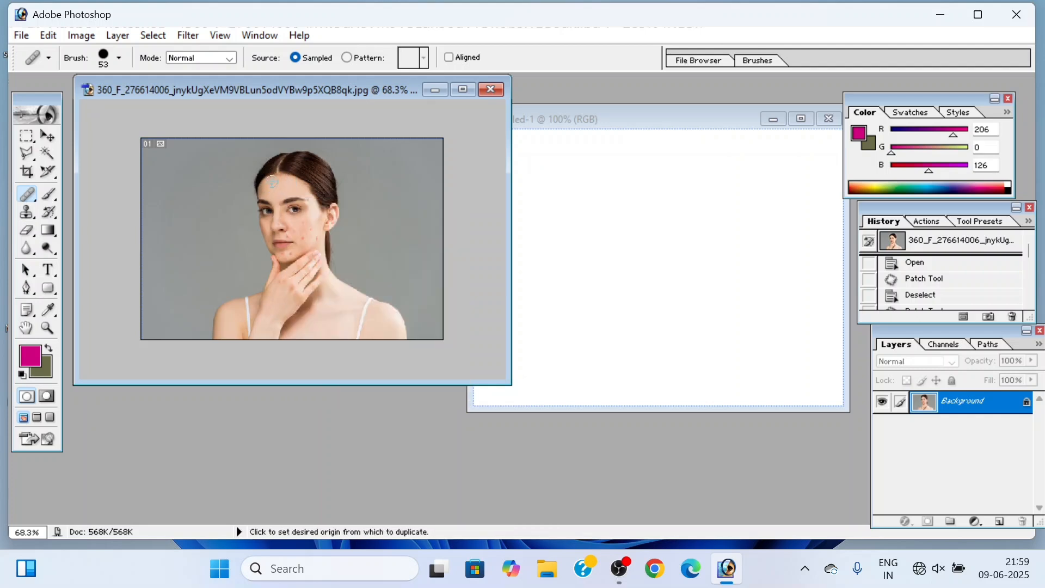
click(563, 172)
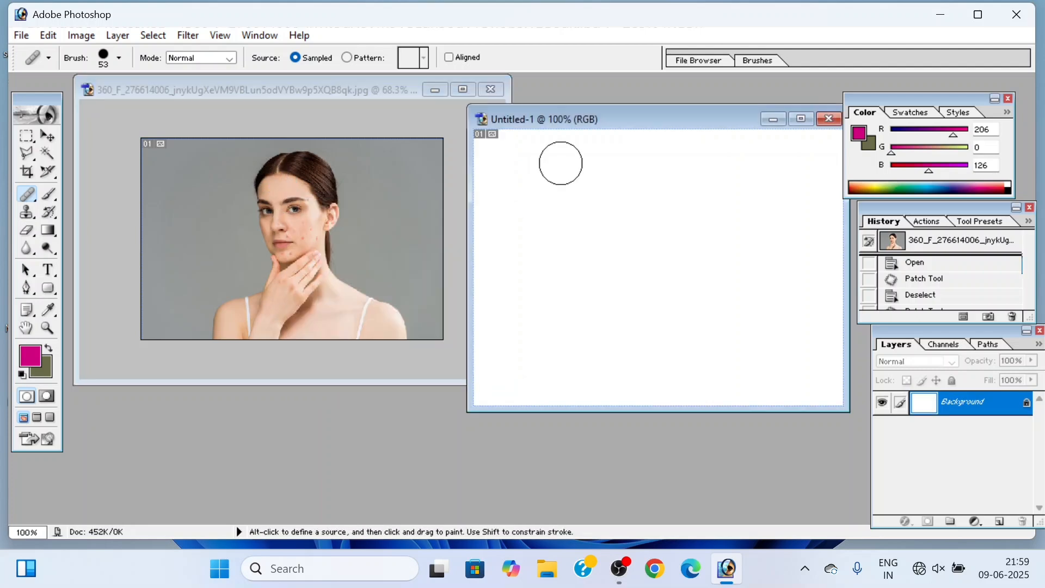
mouse_move(546, 158)
mouse_down()
mouse_move(605, 240)
mouse_move(678, 223)
mouse_move(655, 182)
mouse_move(596, 219)
mouse_move(675, 219)
mouse_move(614, 159)
mouse_move(546, 148)
mouse_move(515, 177)
mouse_move(604, 294)
mouse_move(529, 209)
mouse_move(530, 174)
mouse_move(601, 216)
mouse_move(616, 188)
mouse_move(578, 175)
mouse_move(642, 310)
mouse_move(704, 211)
mouse_move(612, 291)
mouse_move(529, 285)
mouse_move(519, 235)
mouse_move(556, 288)
mouse_move(640, 337)
mouse_up()
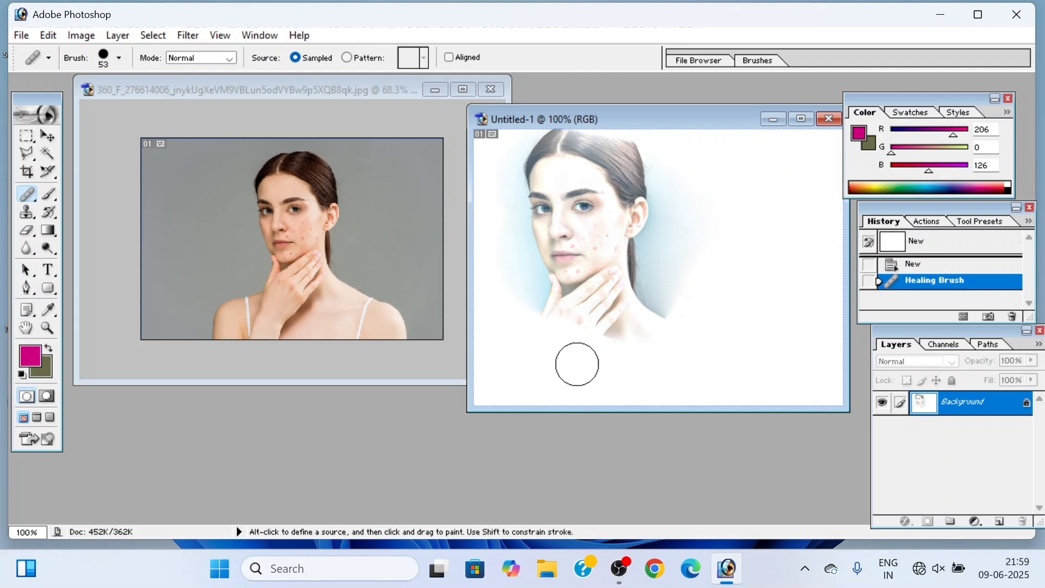
click(828, 118)
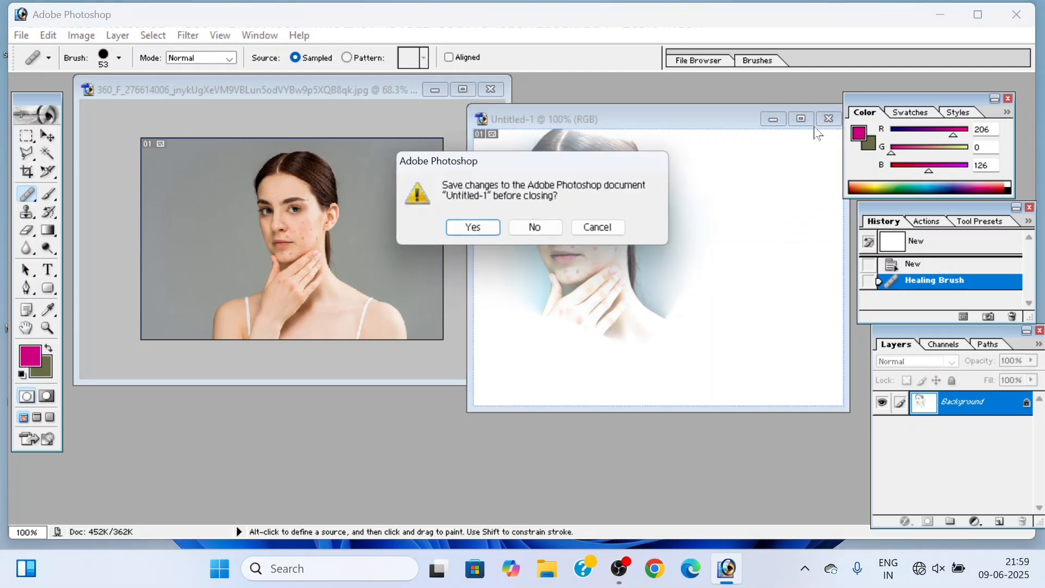
click(533, 227)
Step: Open 3D (1).JPG from the SCHENERY IMAGE folder and place it beside the portrait
double_click(614, 254)
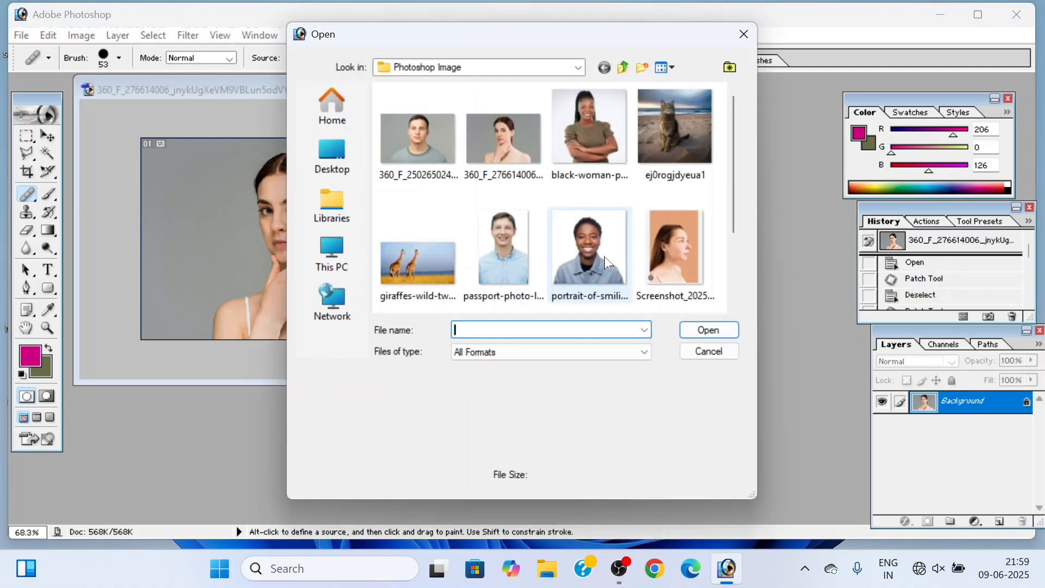
click(624, 69)
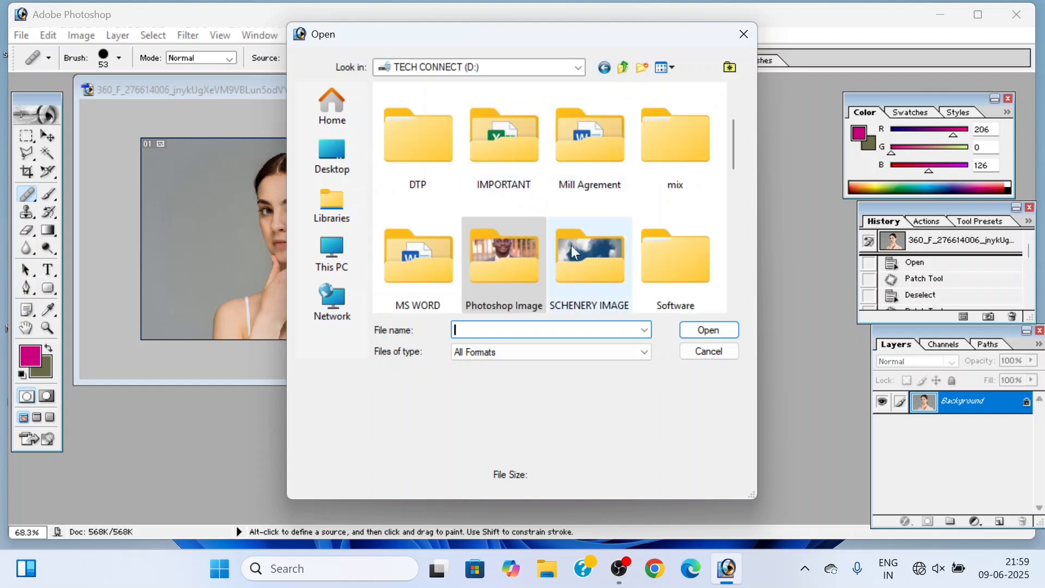
double_click(585, 255)
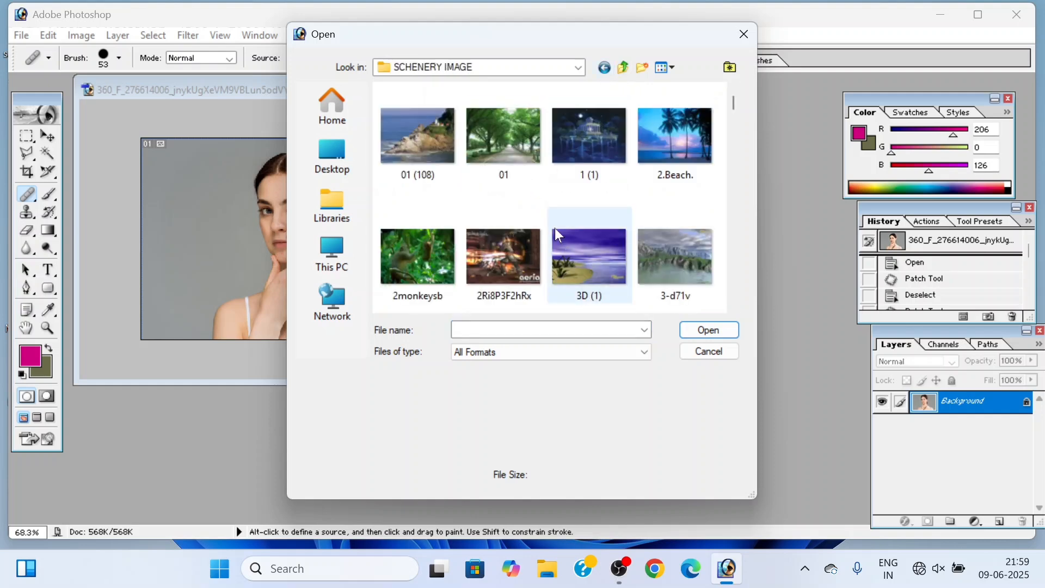
scroll(554, 228, down, 2)
scroll(554, 227, up, 1)
scroll(554, 227, up, 1)
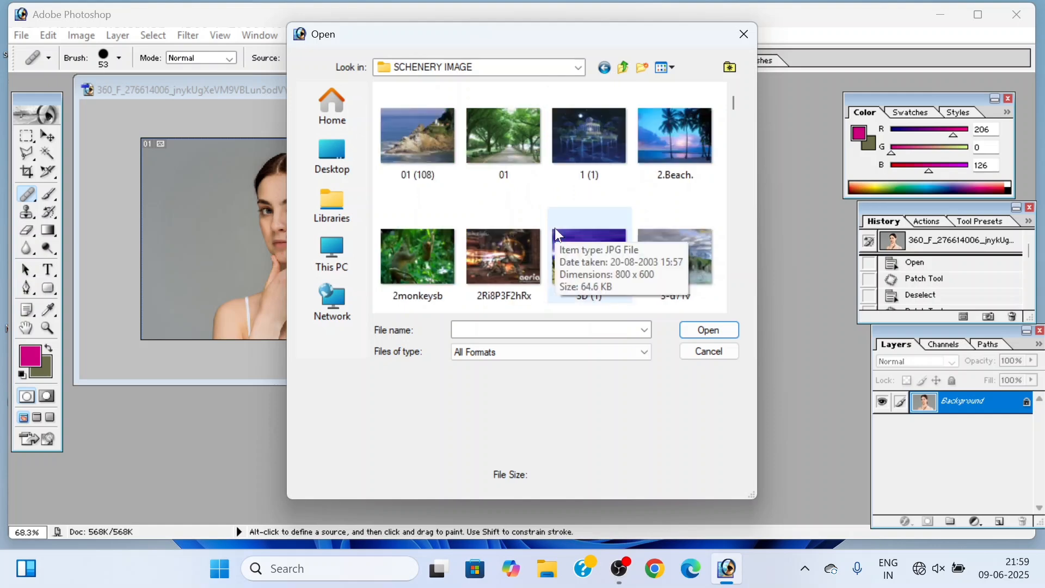
click(581, 248)
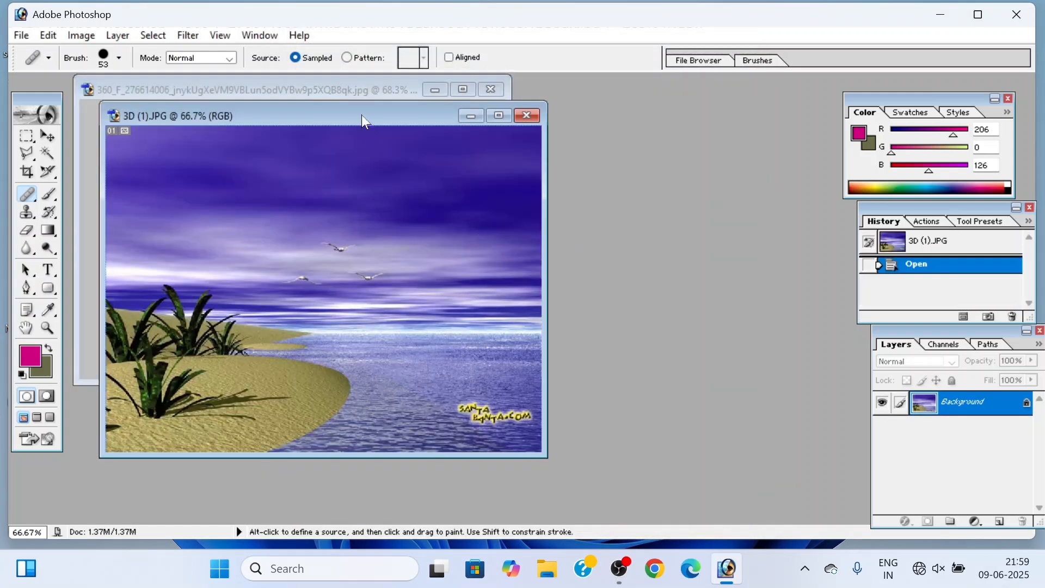
drag(373, 110, 717, 113)
Step: Sample the woman's forehead and paint her head, hand and shoulders into the seascape's purple sky with the Healing Brush
click(325, 217)
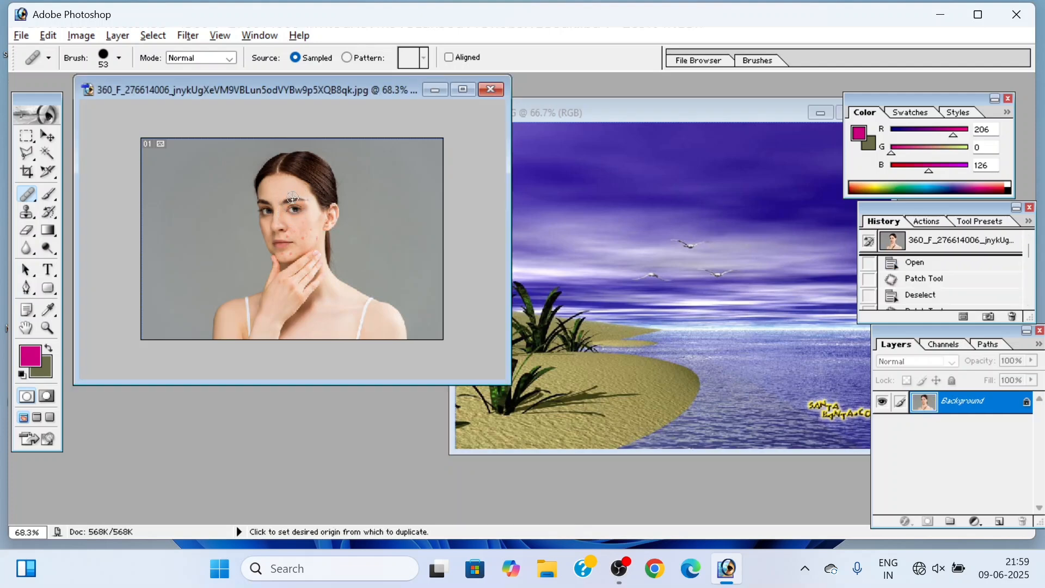
click(583, 168)
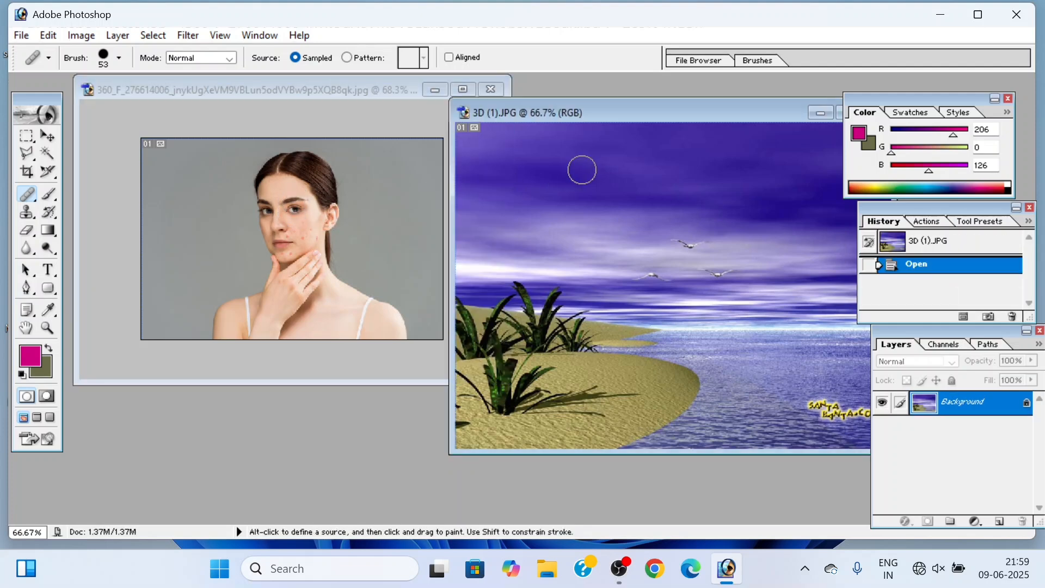
mouse_move(581, 166)
mouse_down()
mouse_move(626, 263)
mouse_move(604, 272)
mouse_move(551, 255)
mouse_move(526, 191)
mouse_move(537, 163)
mouse_move(561, 149)
mouse_move(578, 152)
mouse_move(597, 177)
mouse_move(635, 258)
mouse_move(559, 227)
mouse_move(545, 186)
mouse_move(546, 173)
mouse_move(561, 176)
mouse_move(598, 235)
mouse_move(620, 204)
mouse_move(608, 154)
mouse_move(585, 137)
mouse_move(545, 141)
mouse_move(608, 134)
mouse_move(617, 145)
mouse_move(616, 235)
mouse_up()
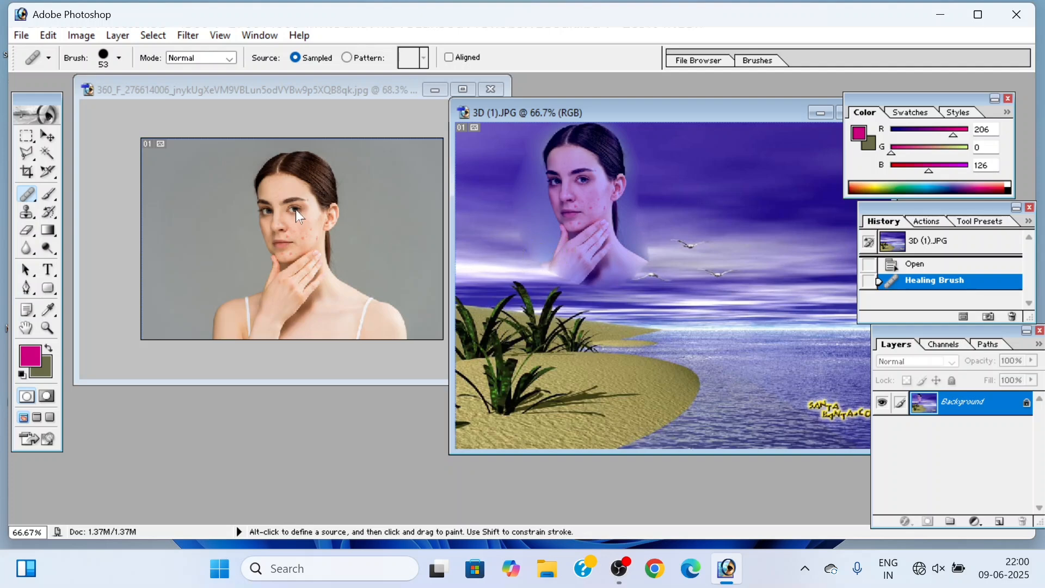
Step: Sample the woman's eye, set the Healing Brush diameter to 81 px, and stamp the eye once into the sky beside her painted head
key(alt)
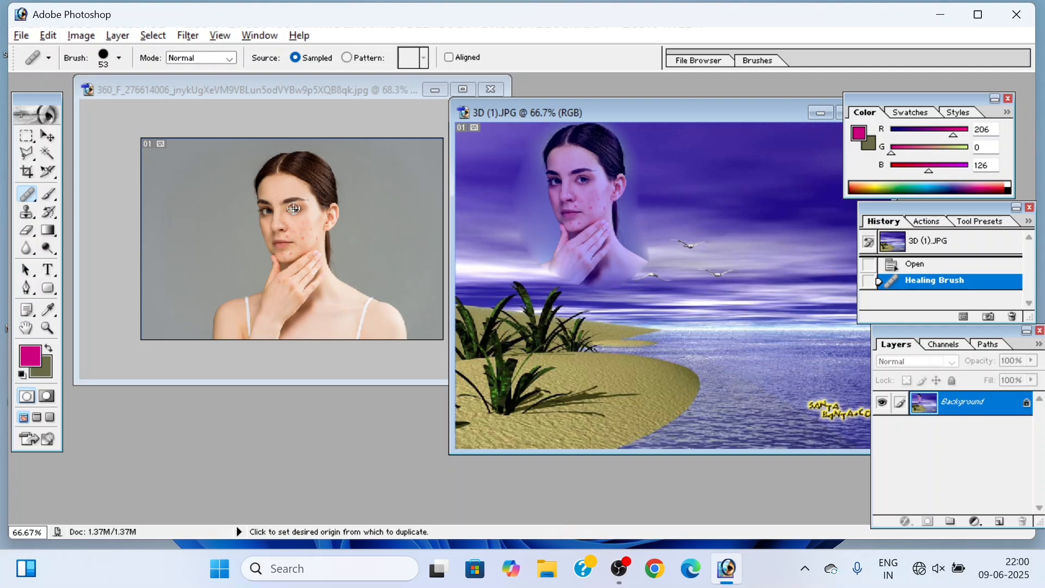
right_click(678, 180)
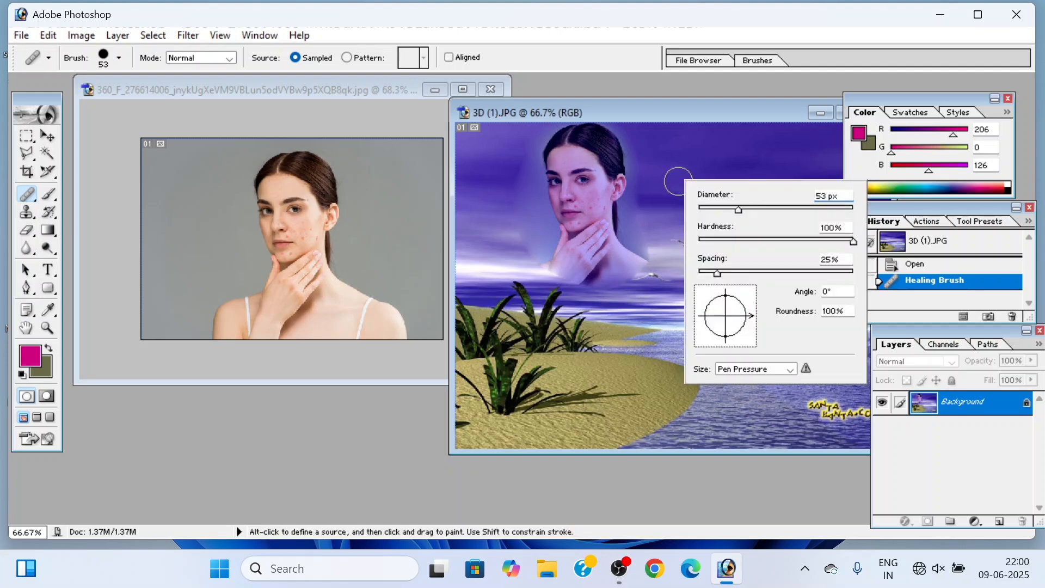
click(760, 210)
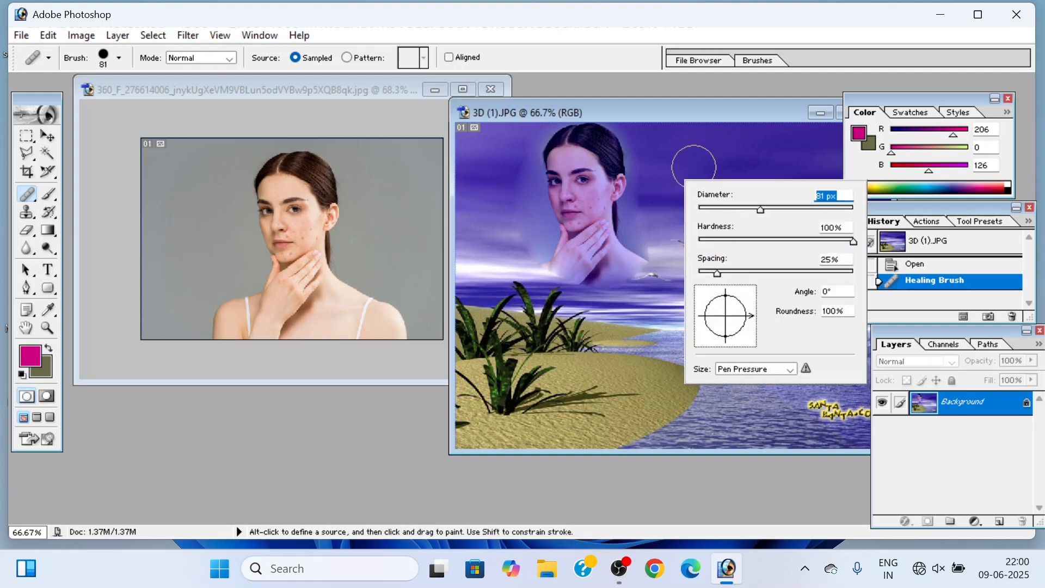
click(694, 168)
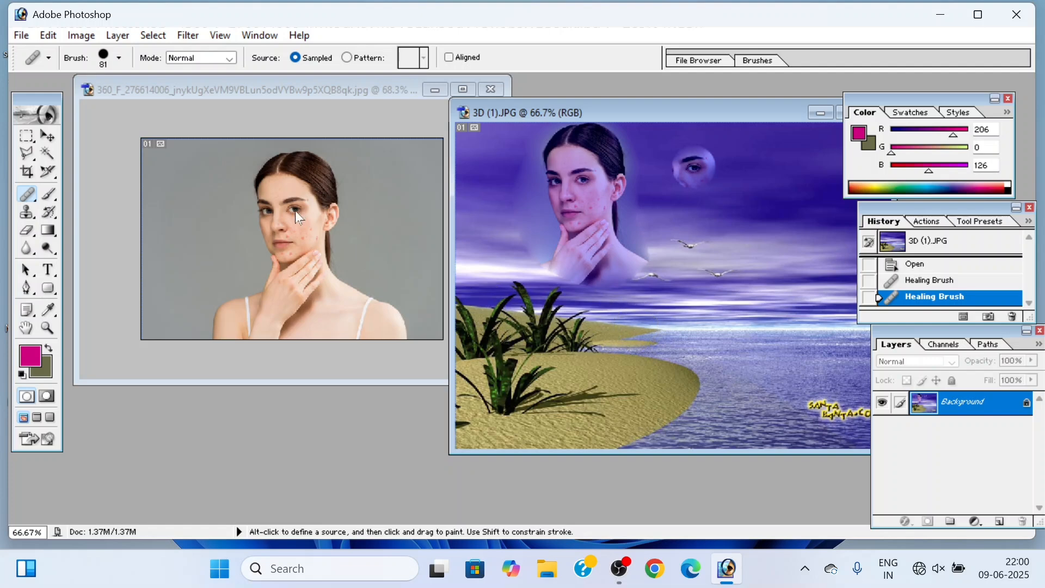
Step: Return to the portrait document and select the Brush tool
click(303, 123)
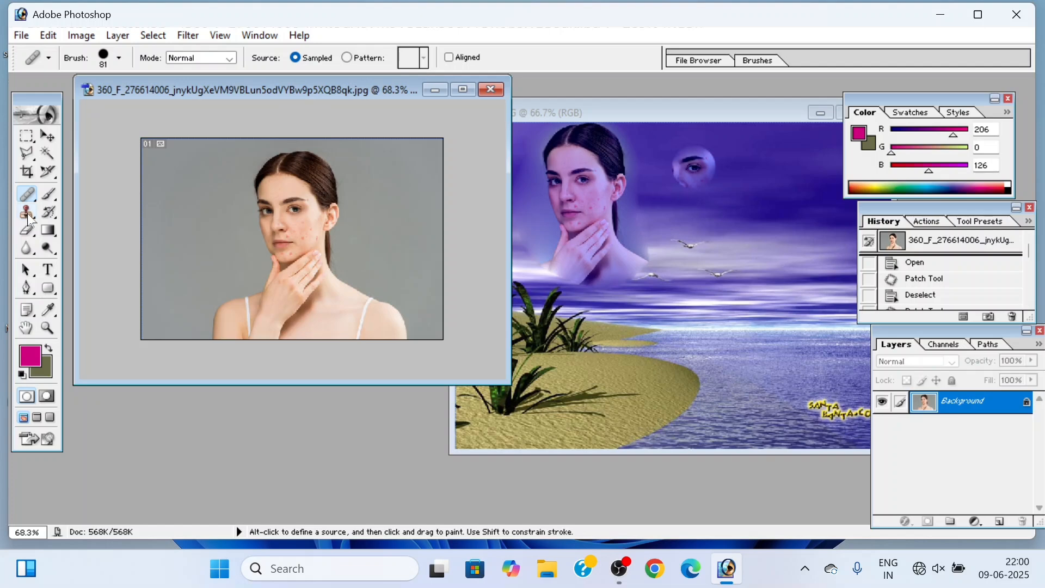
click(52, 199)
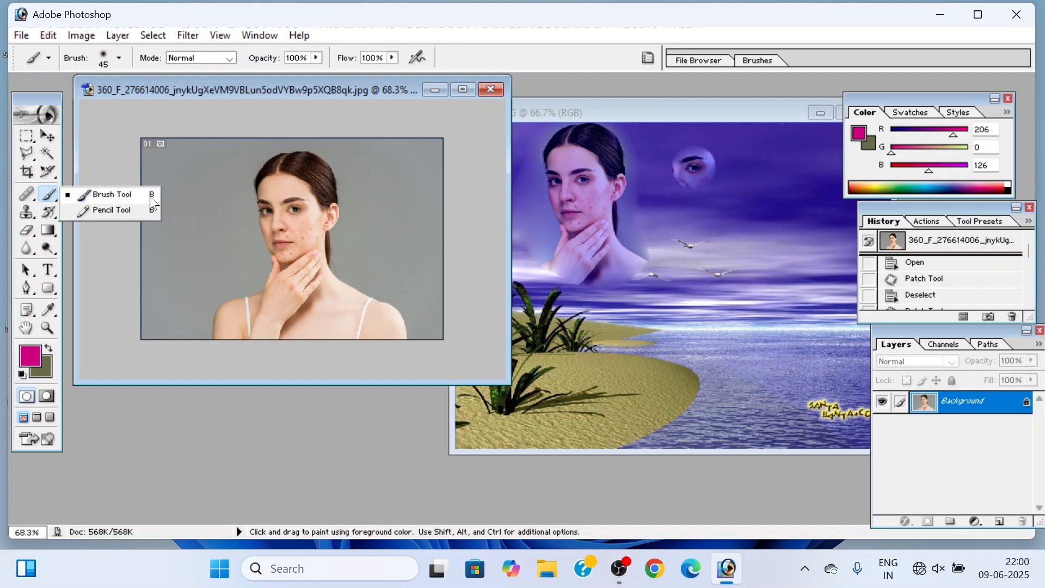
click(619, 565)
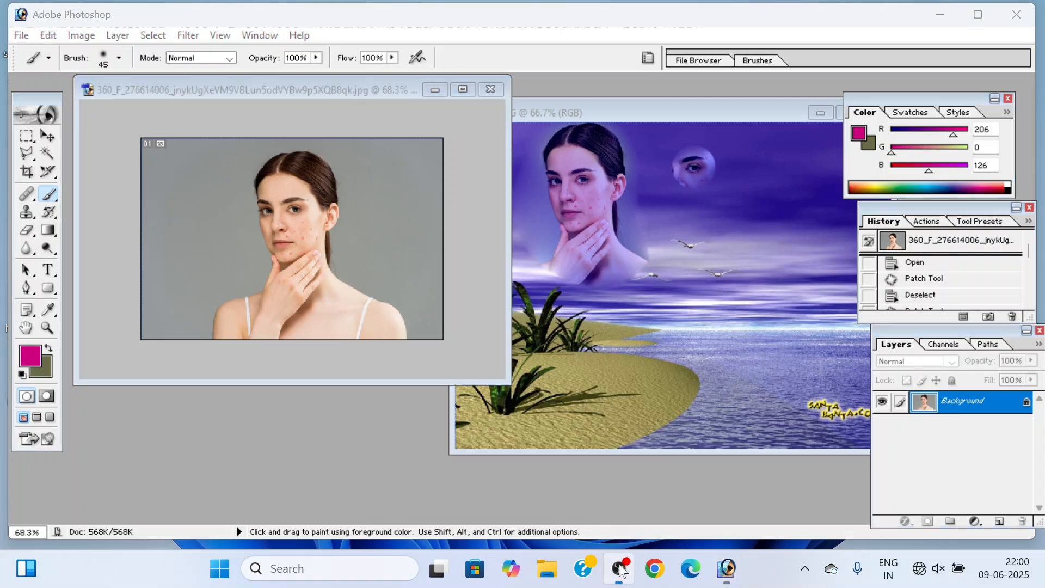